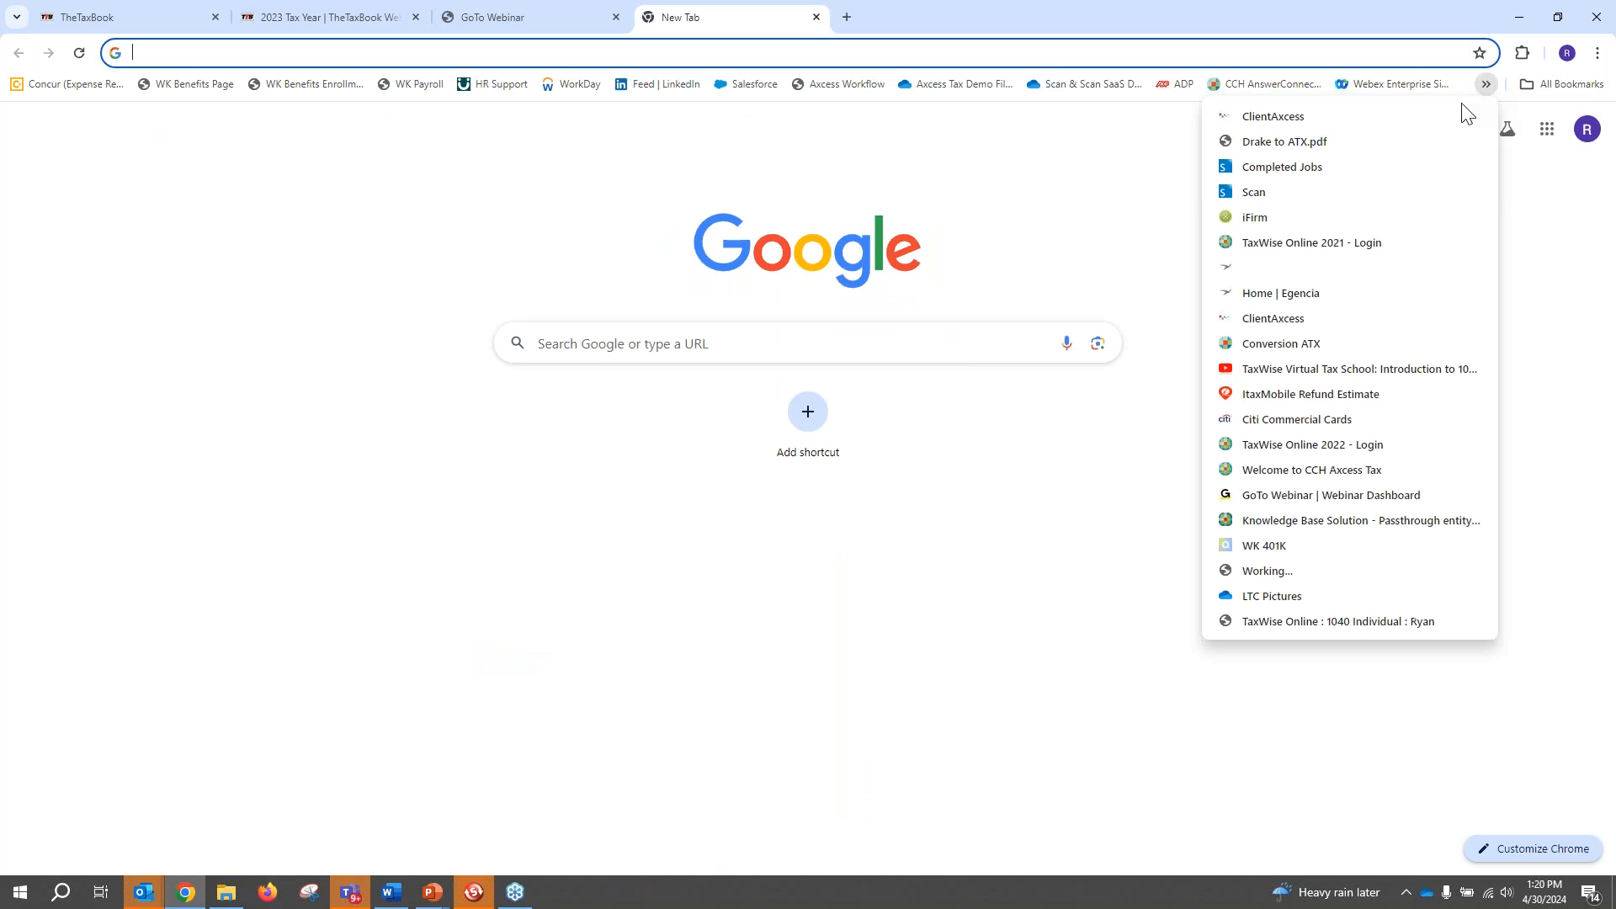
Log in to TaxWise Online 2022 with the saved credentials, completing the user verification
click(1313, 444)
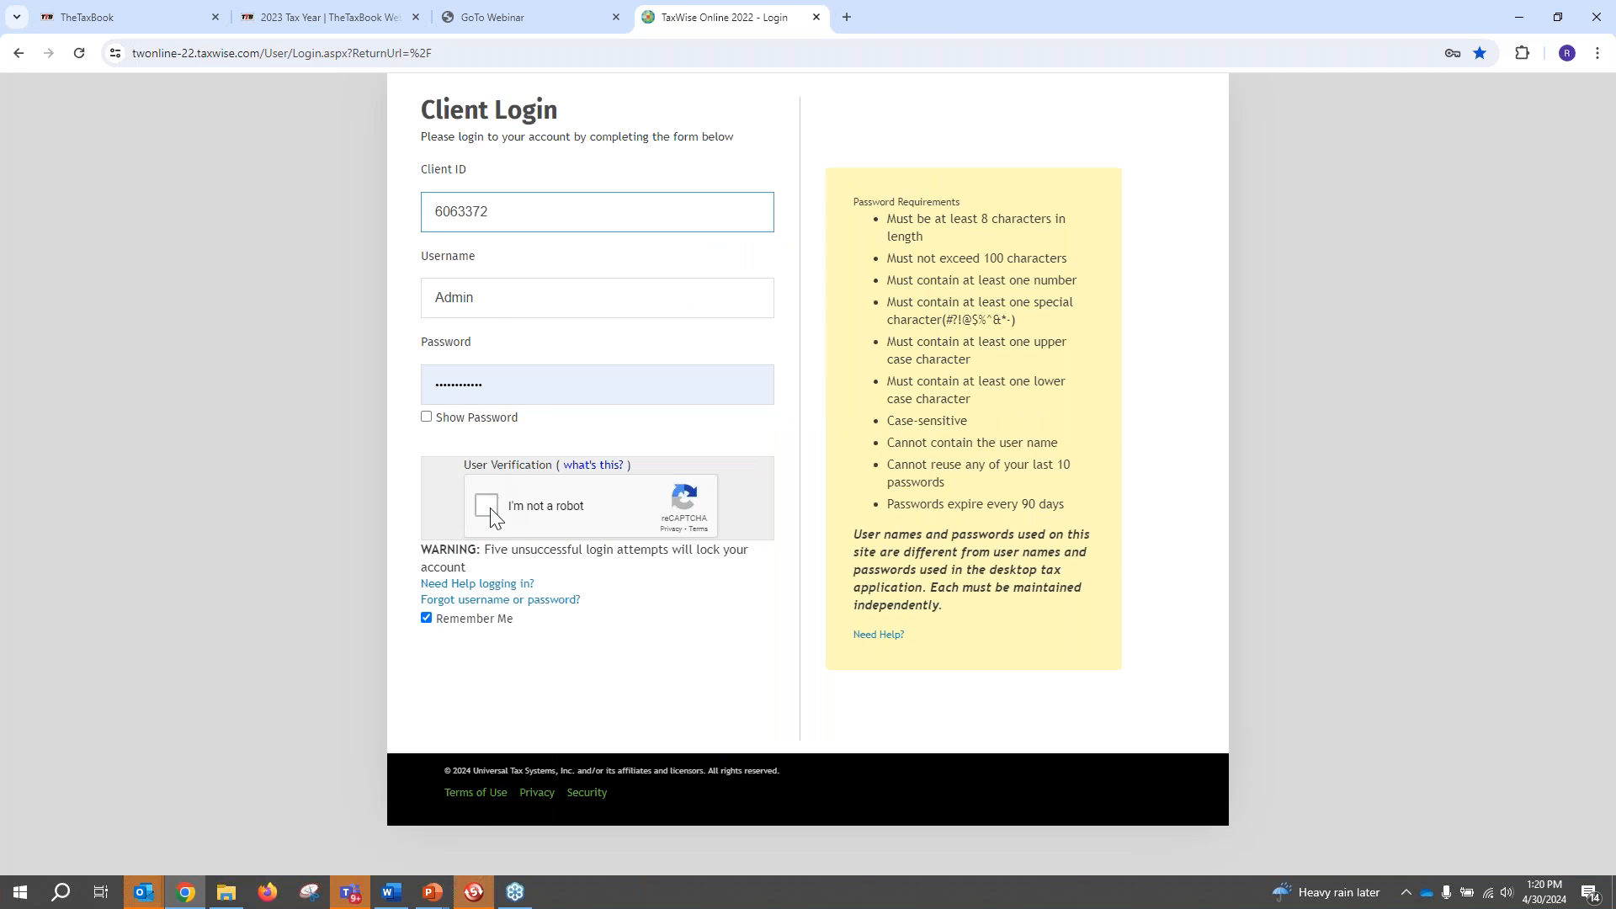
click(486, 506)
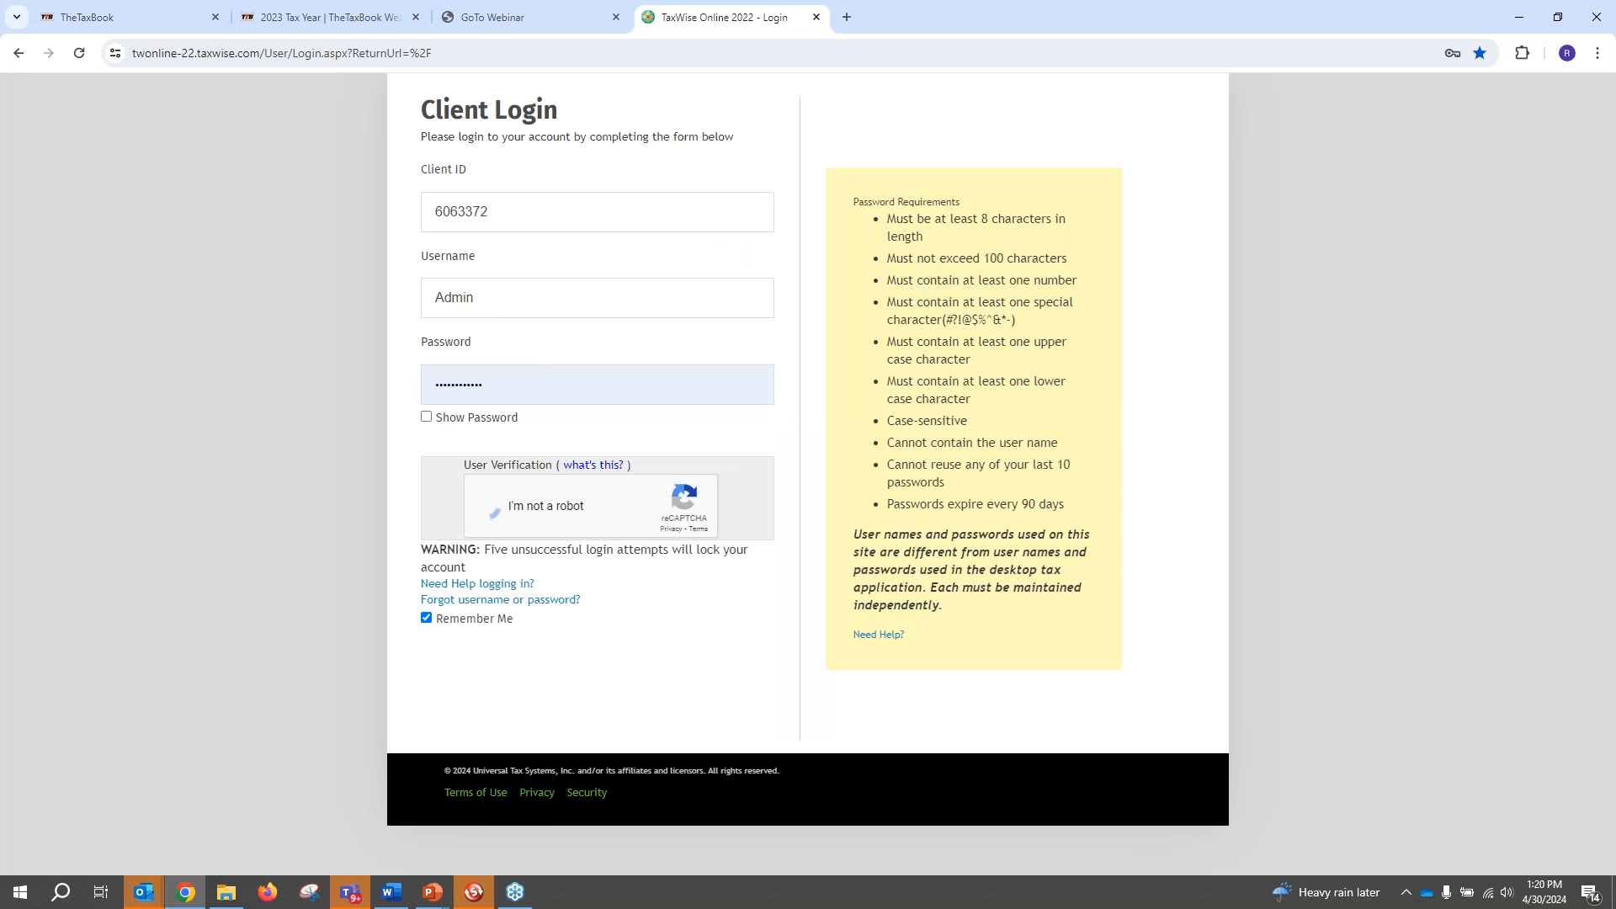
click(492, 673)
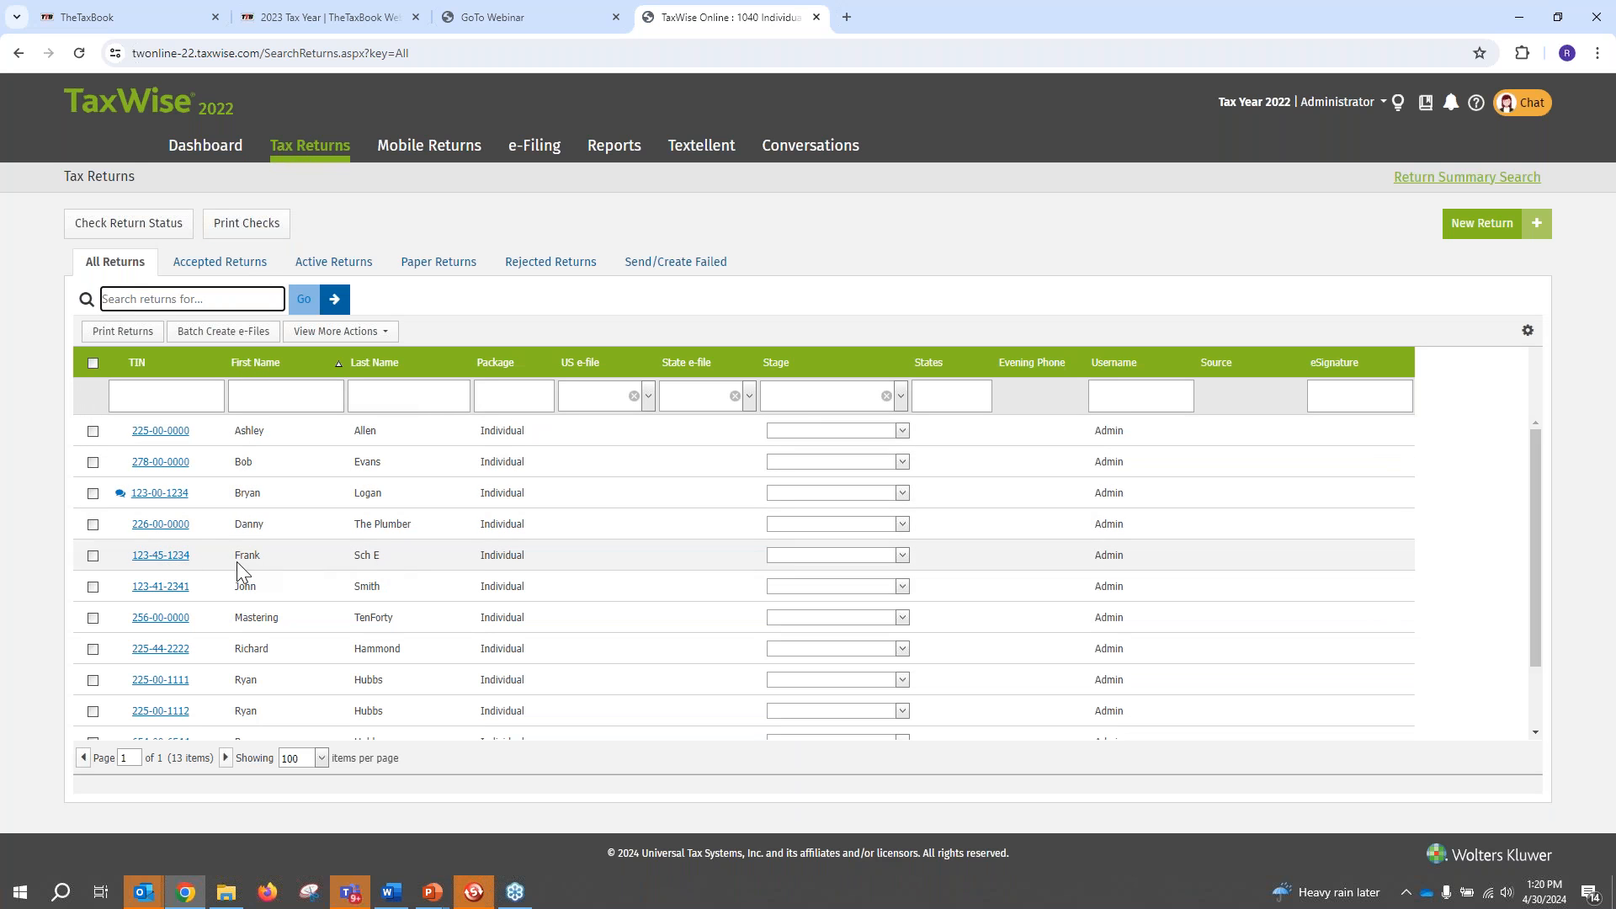
Open the individual return of the sample taxpayer set up for Schedule E
click(166, 558)
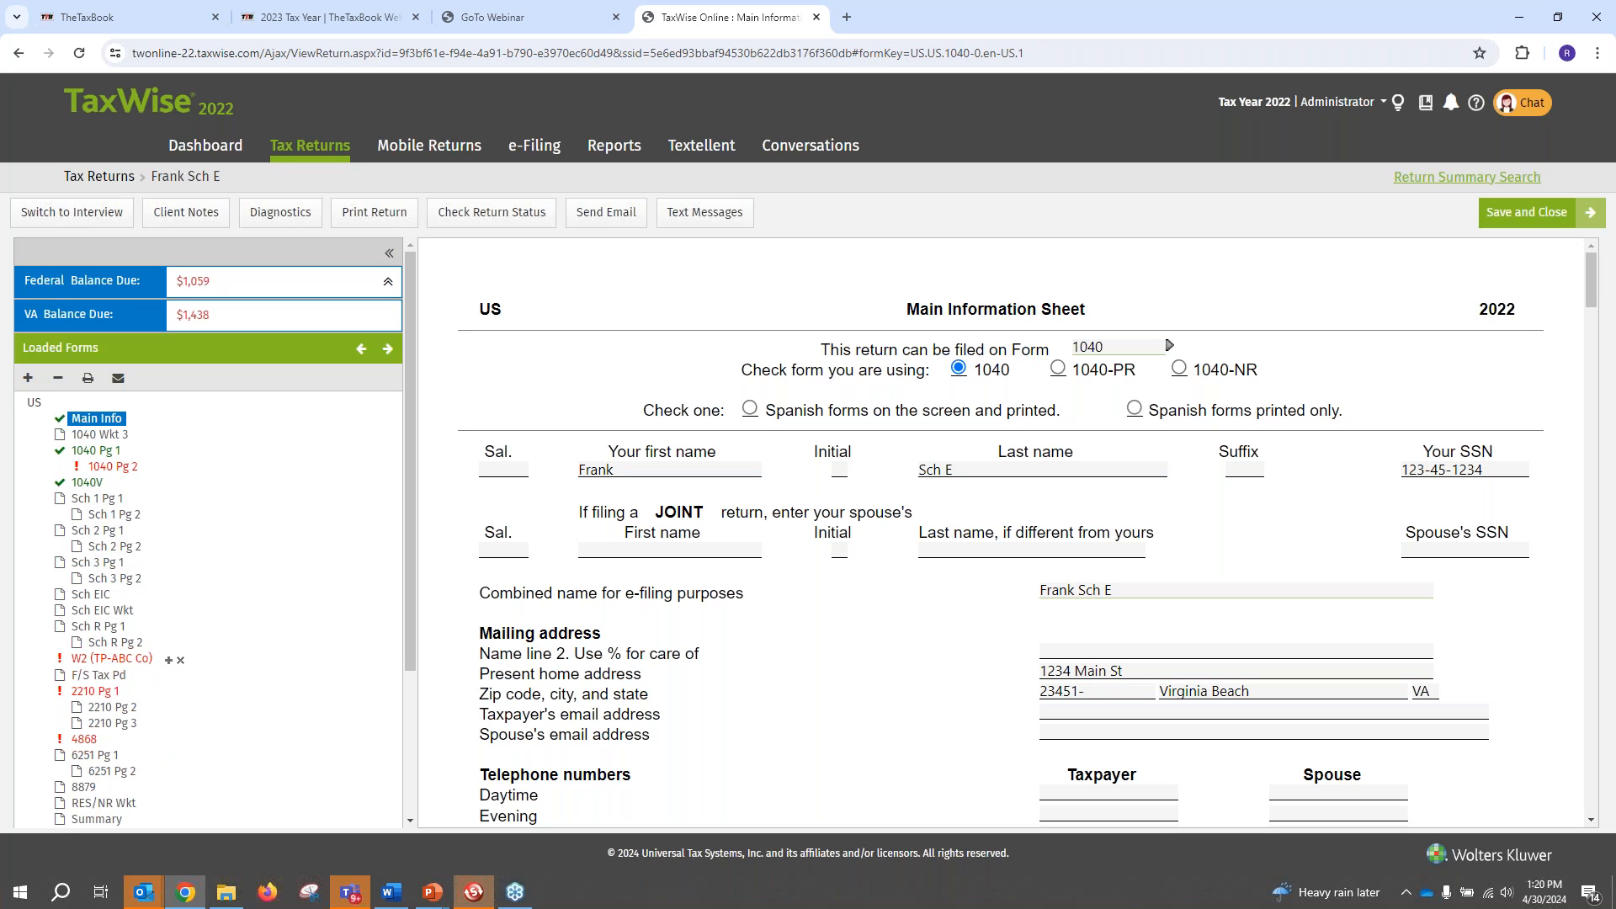
click(617, 470)
key(Tab)
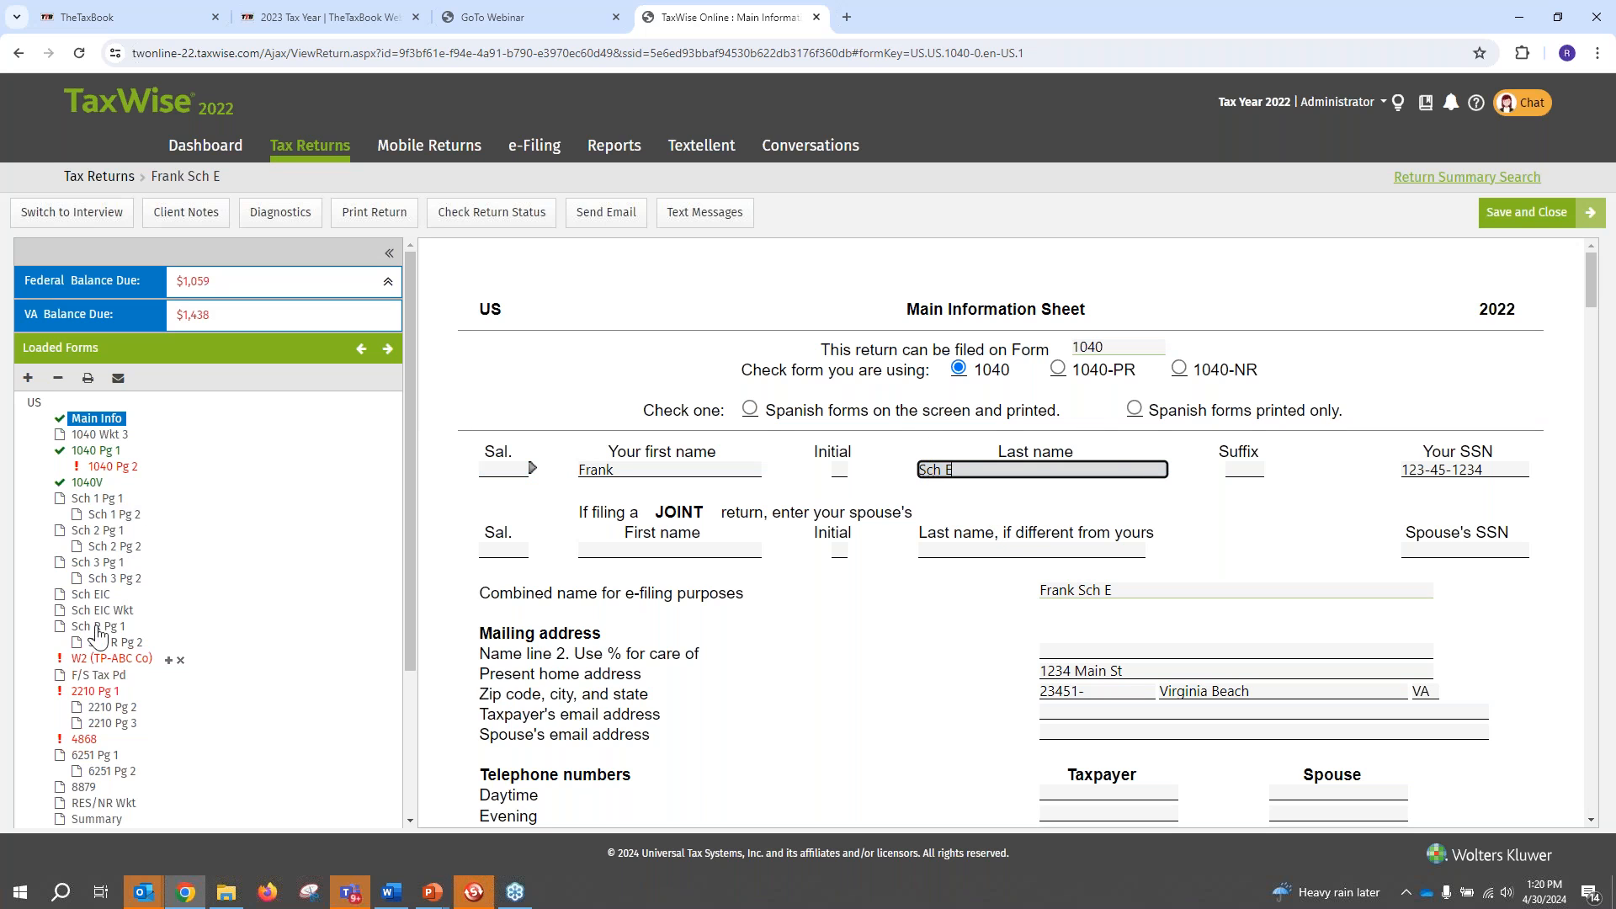
Add Schedule E to the return's loaded forms by searching for "sch E"
click(96, 659)
key(ctrl)
key(ctrl)
key(ctrl)
key(ctrl)
click(28, 378)
text(sch)
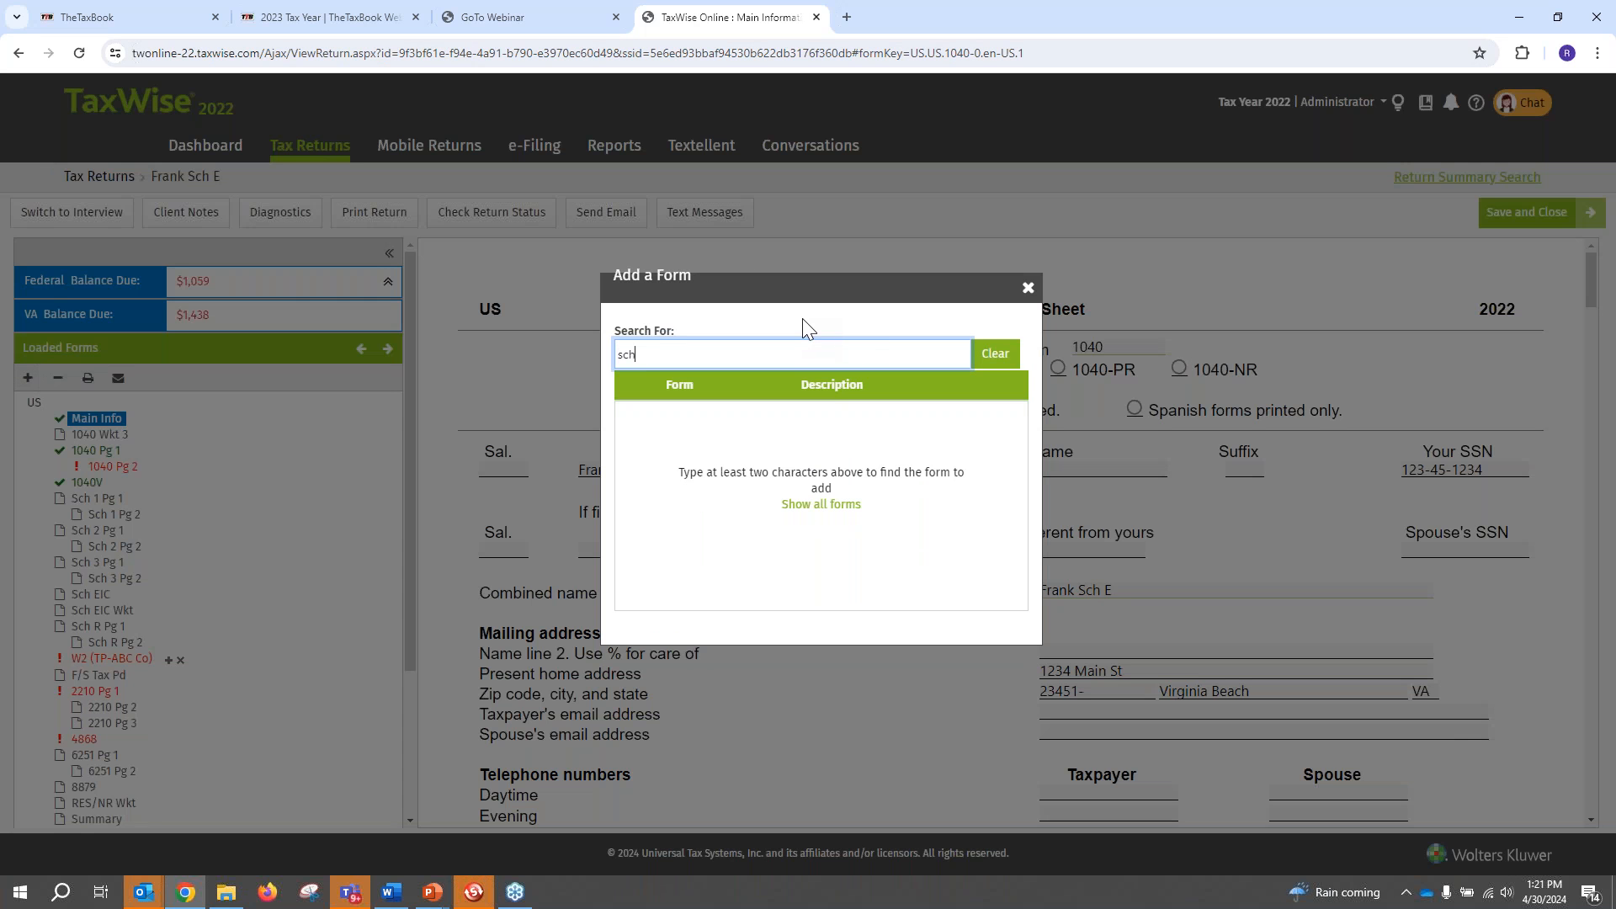
text( E)
click(627, 420)
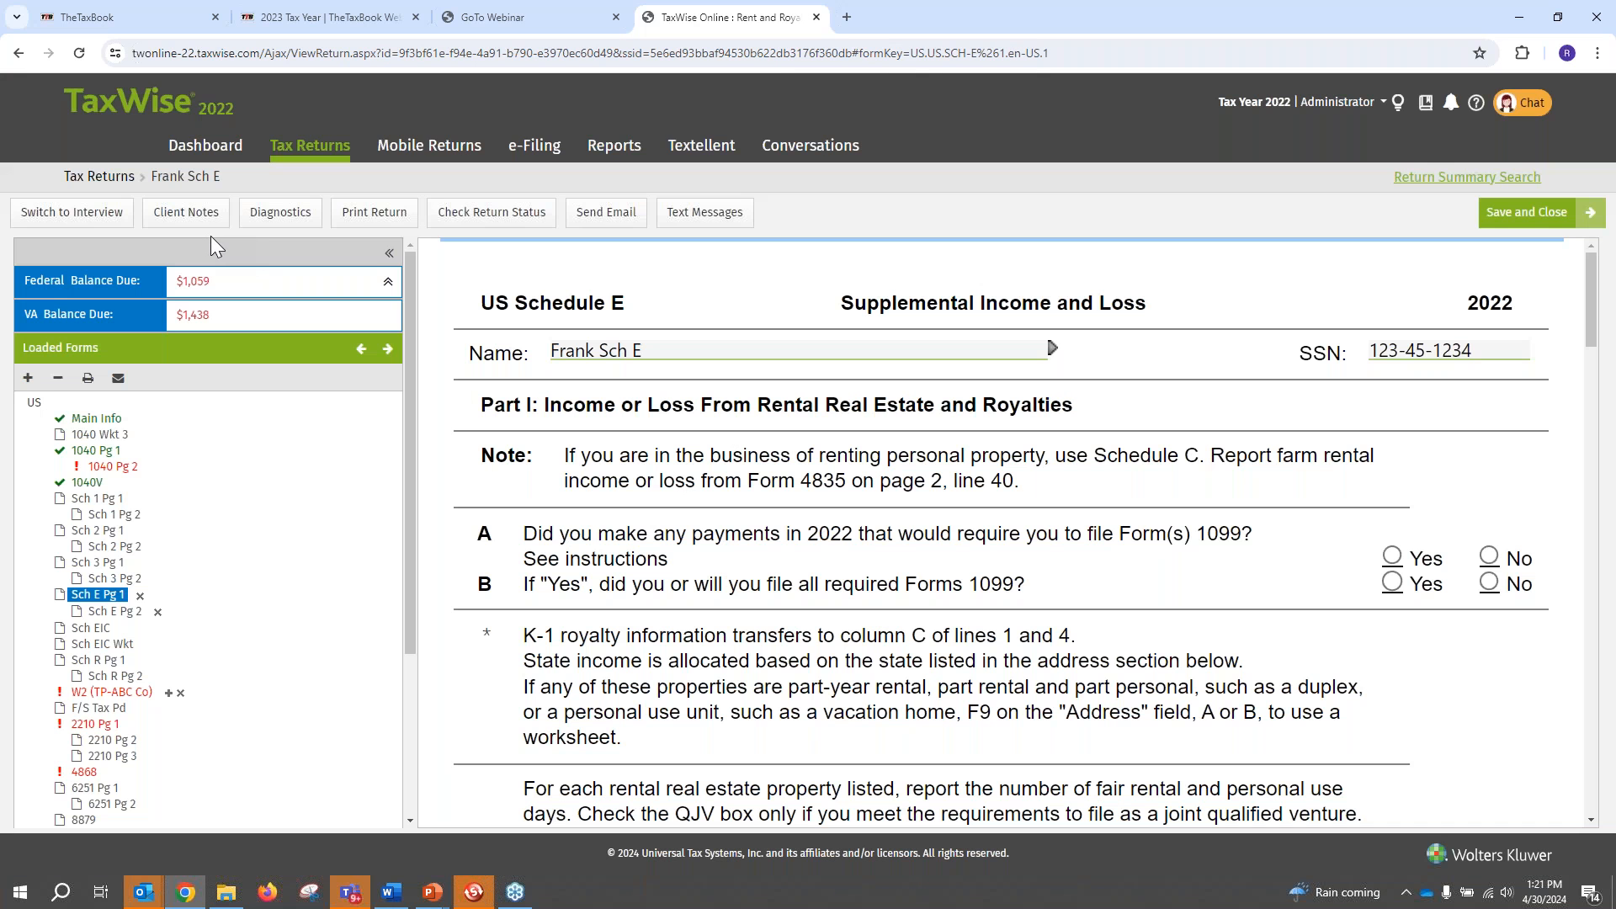
key(Tab)
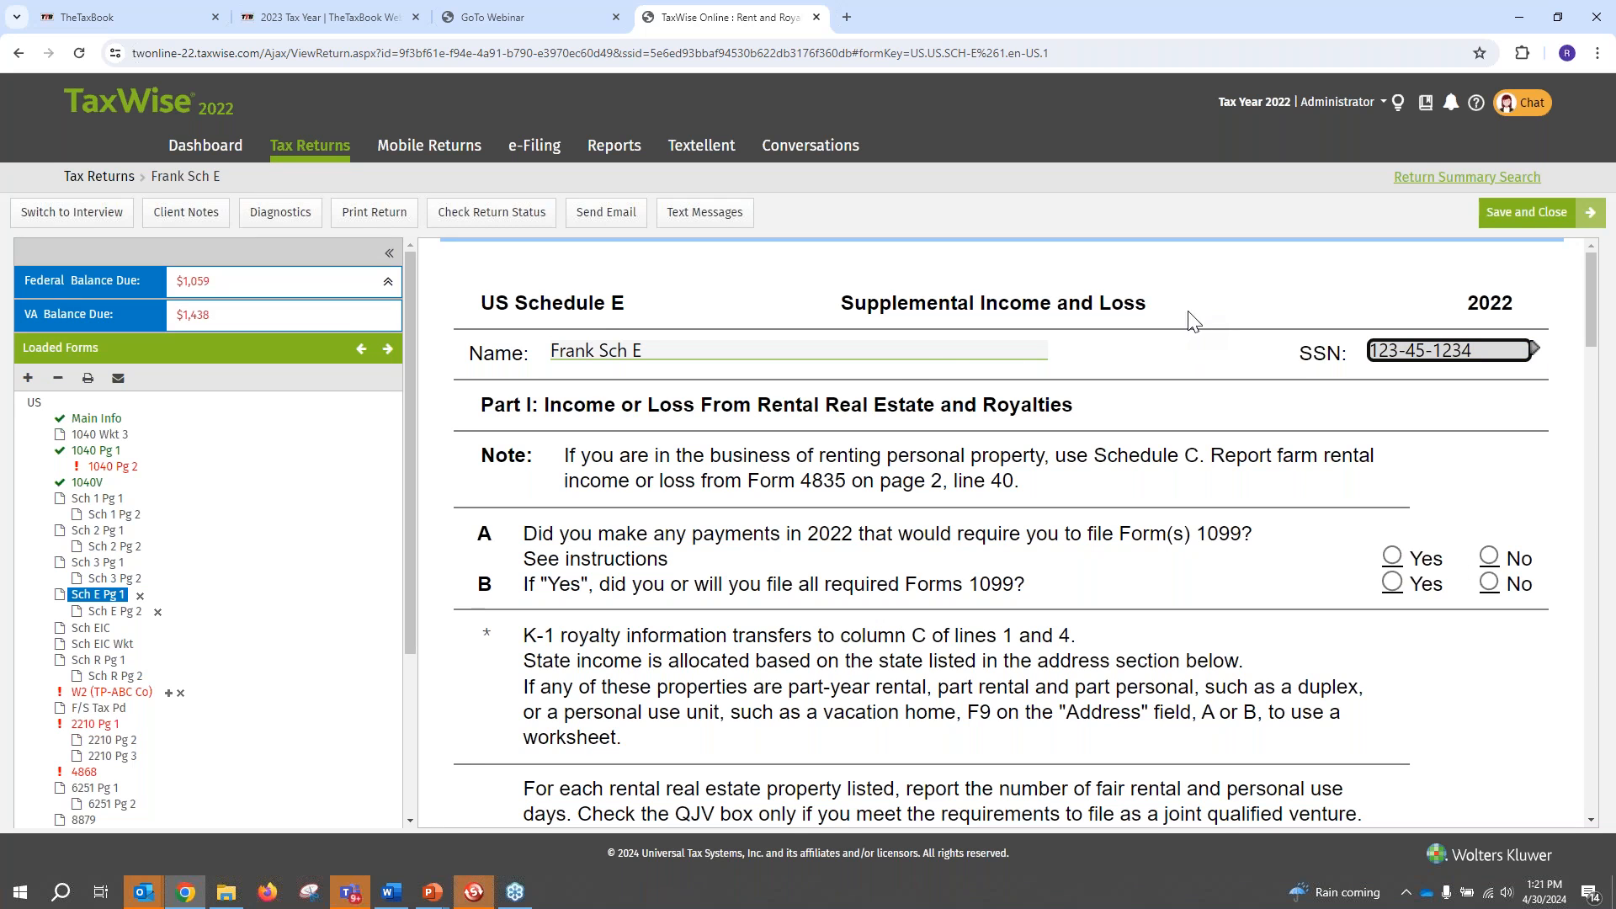
Answer No to both Form 1099 questions, A and B, on Schedule E page 1
scroll(1154, 442, down, 1)
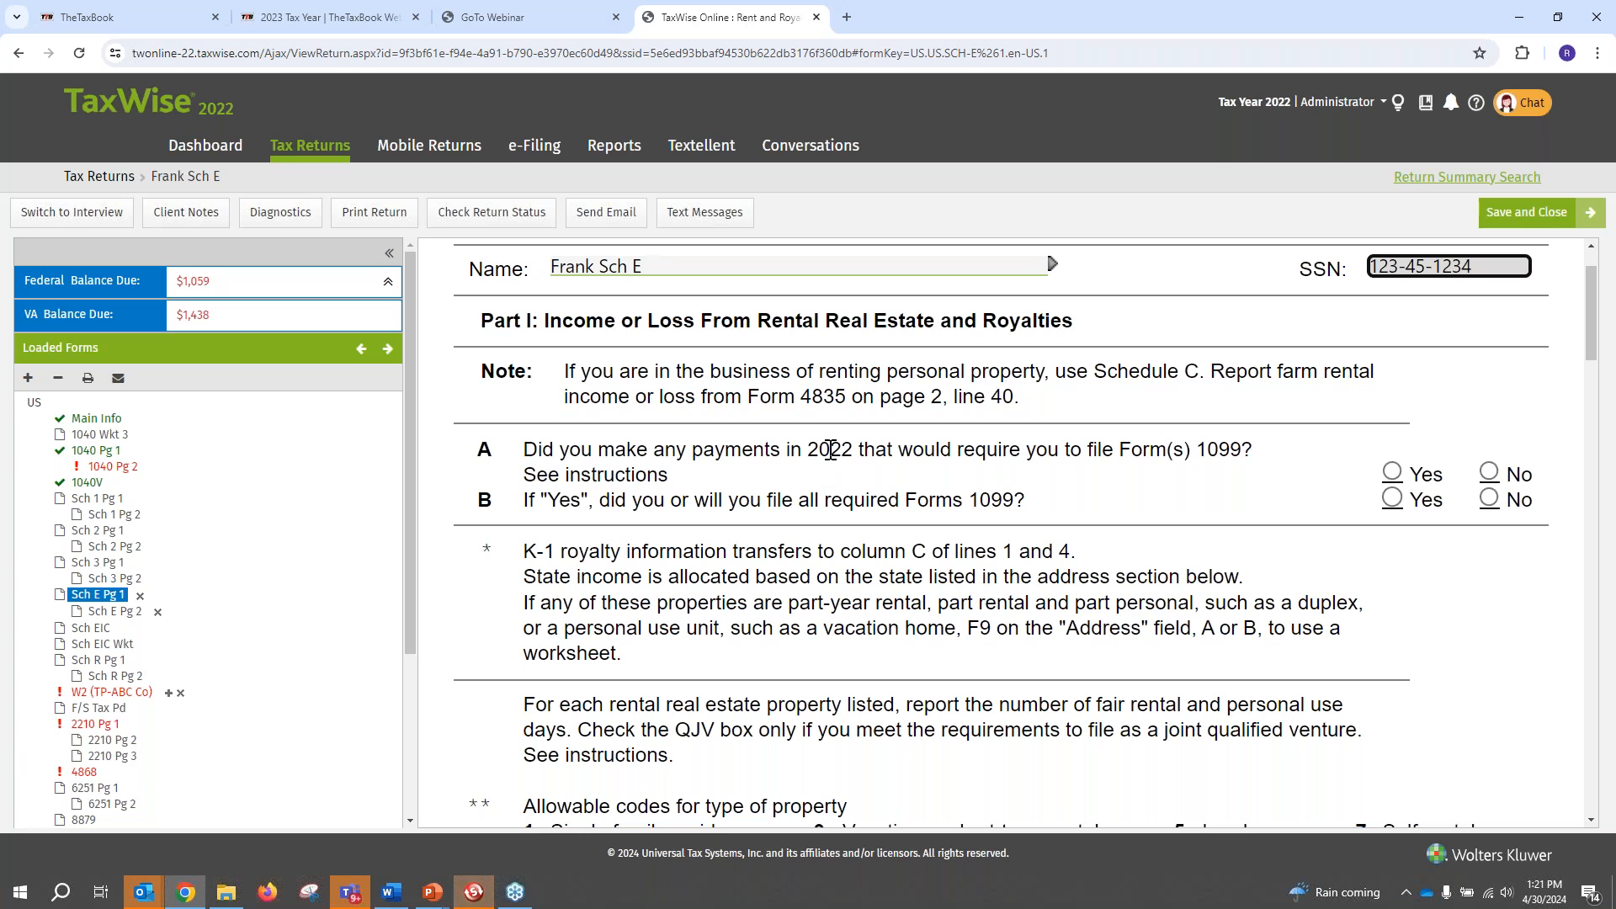
click(1499, 465)
click(1490, 498)
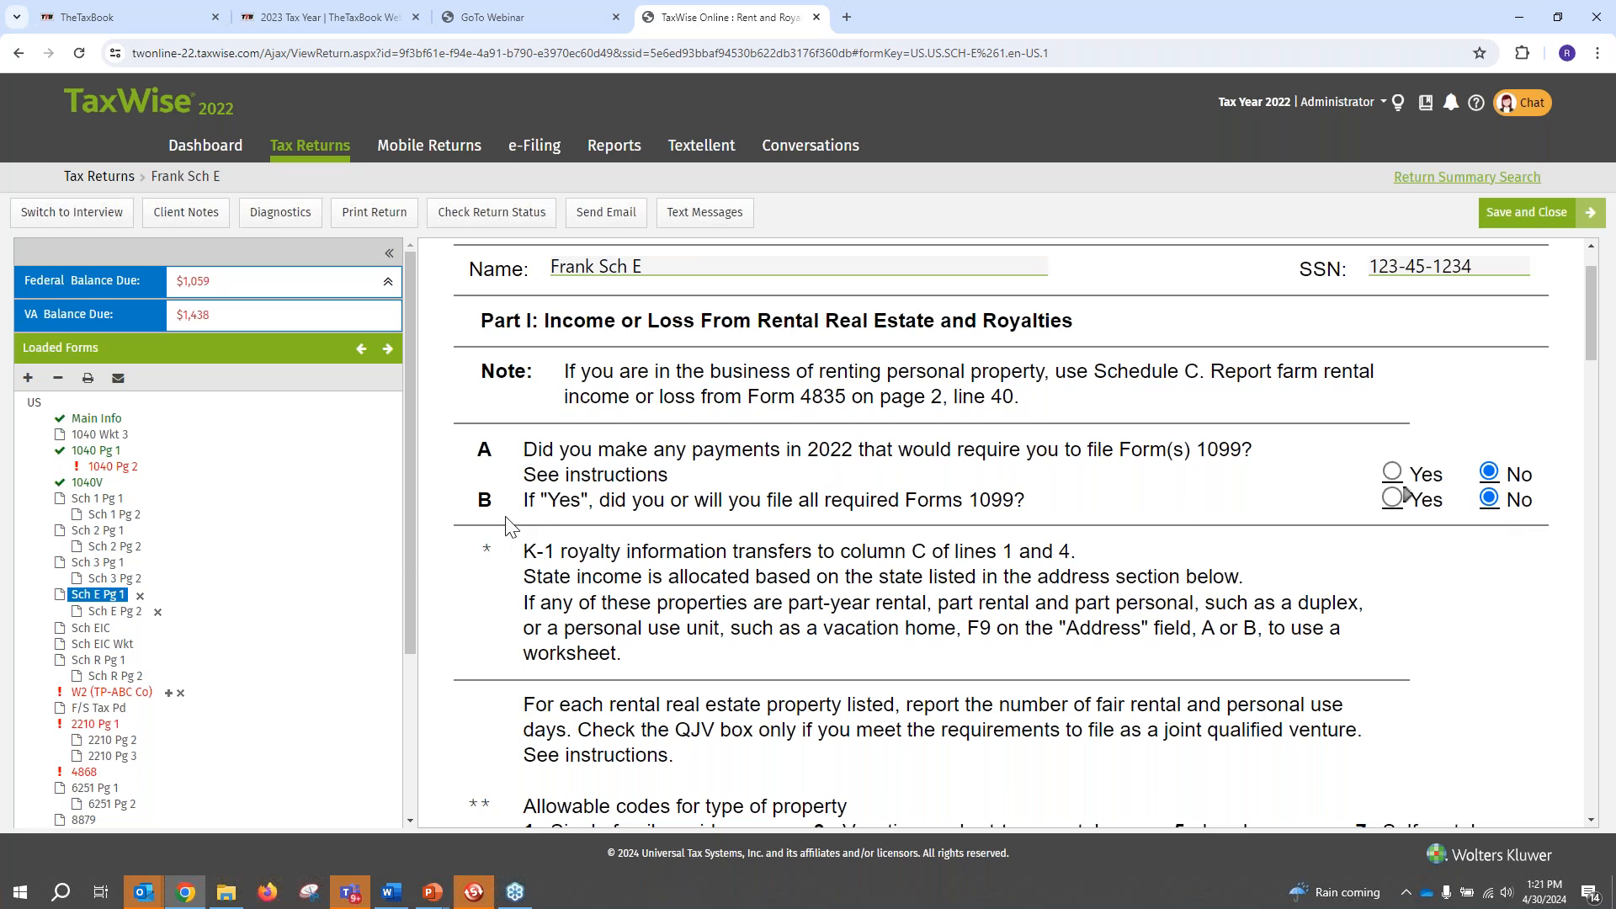
Link a new Rental A worksheet to the address field of property A on Schedule E
scroll(983, 495, down, 5)
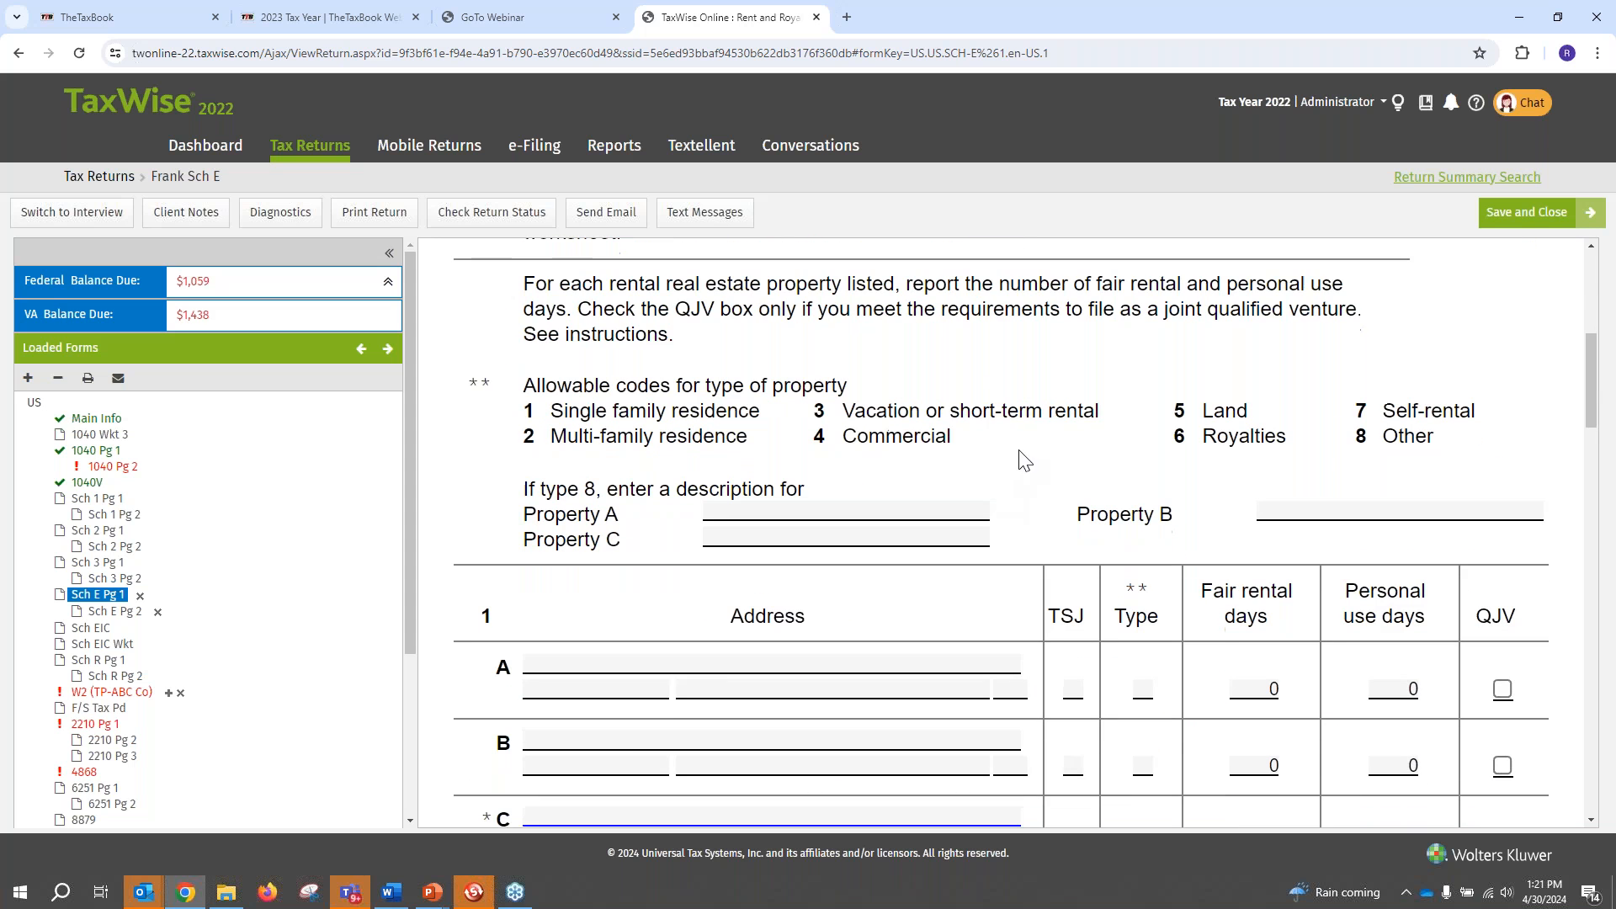
scroll(926, 410, down, 1)
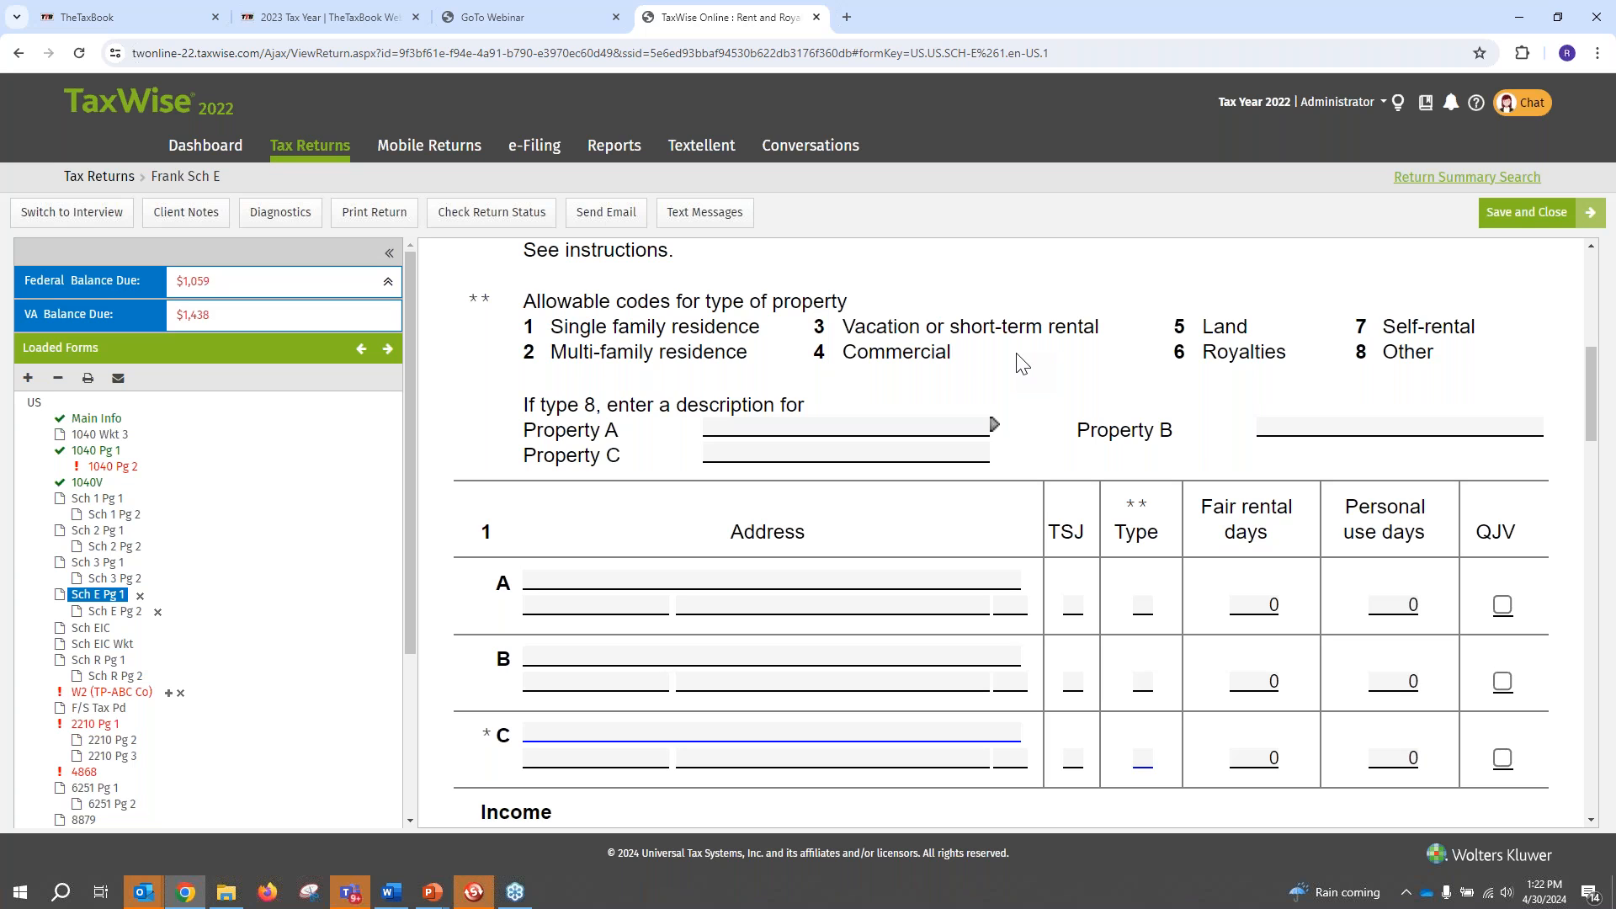
click(804, 579)
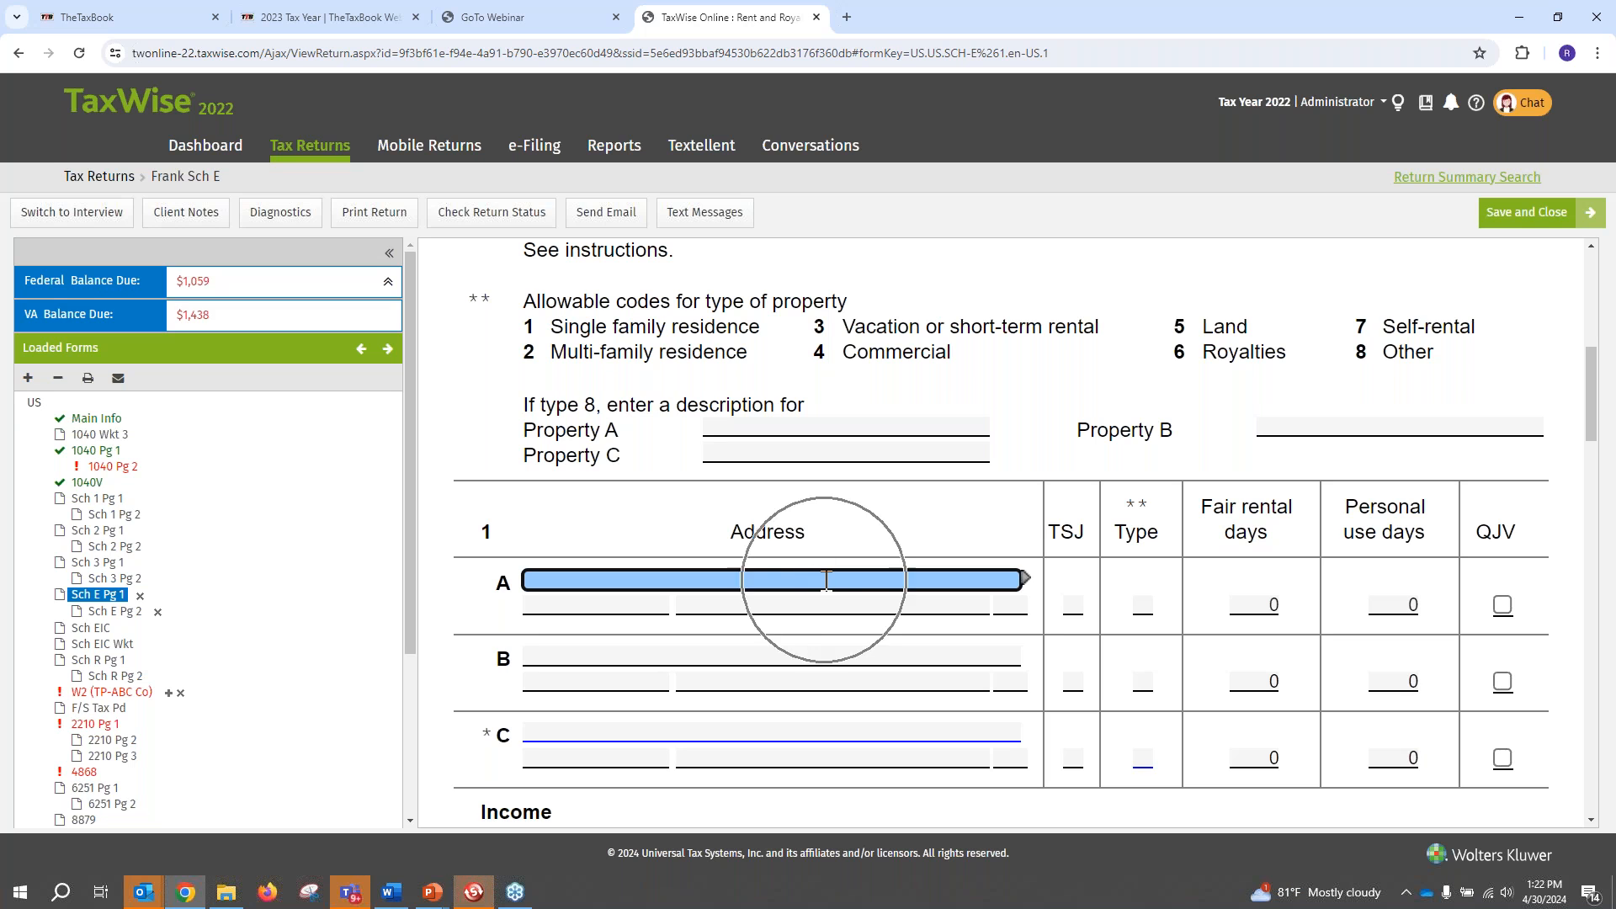
click(1029, 581)
key(ctrl)
key(ctrl)
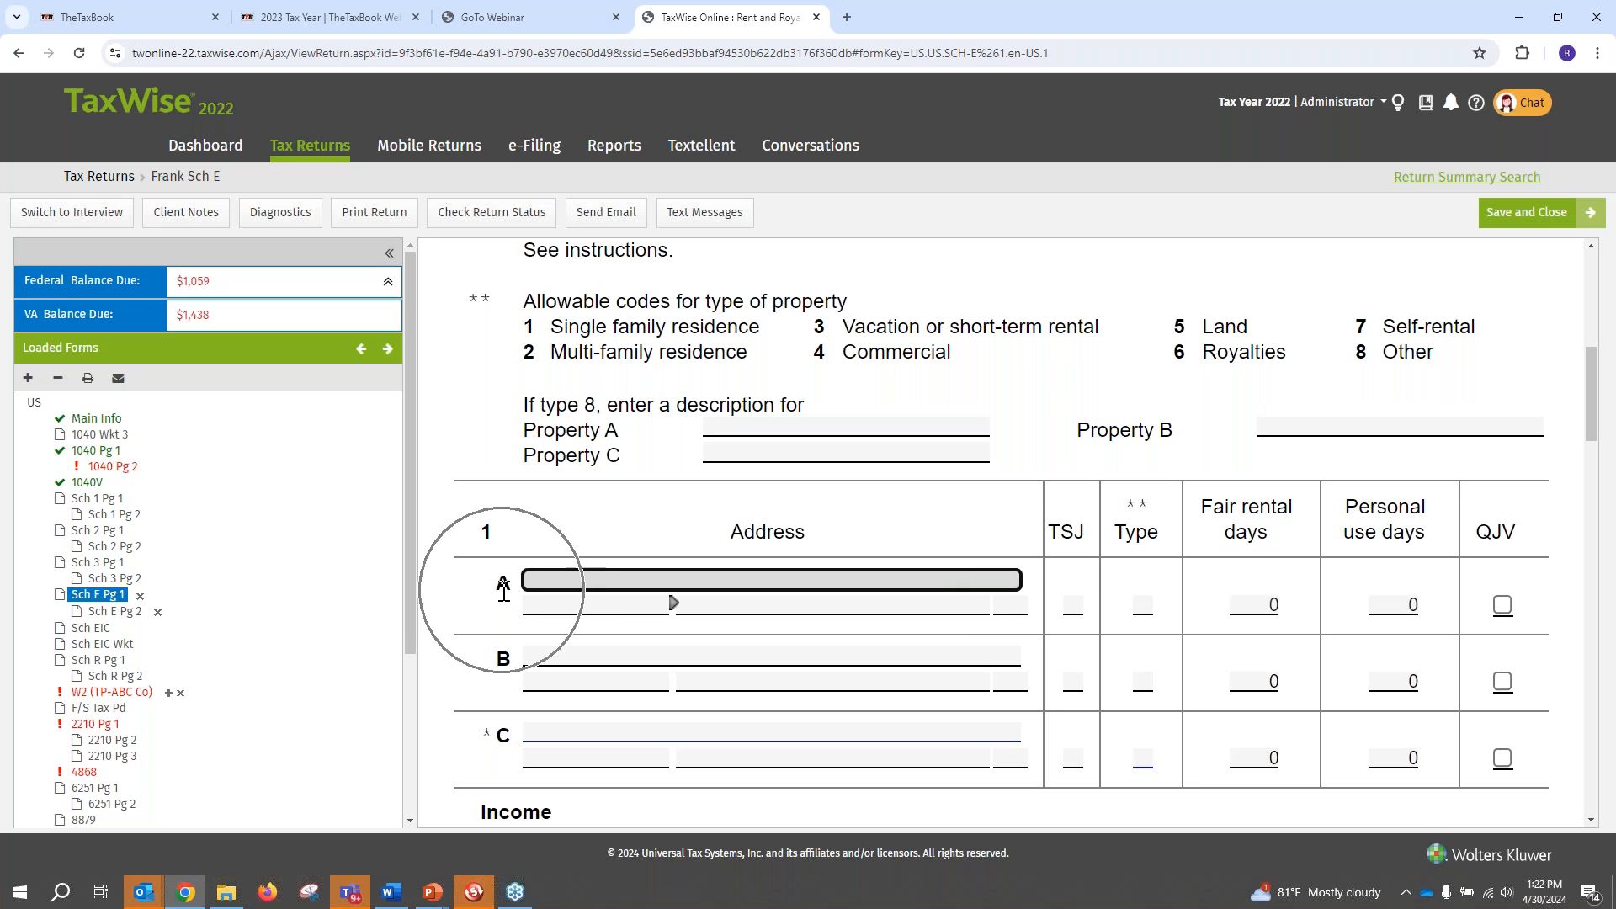
mouse_move(1024, 580)
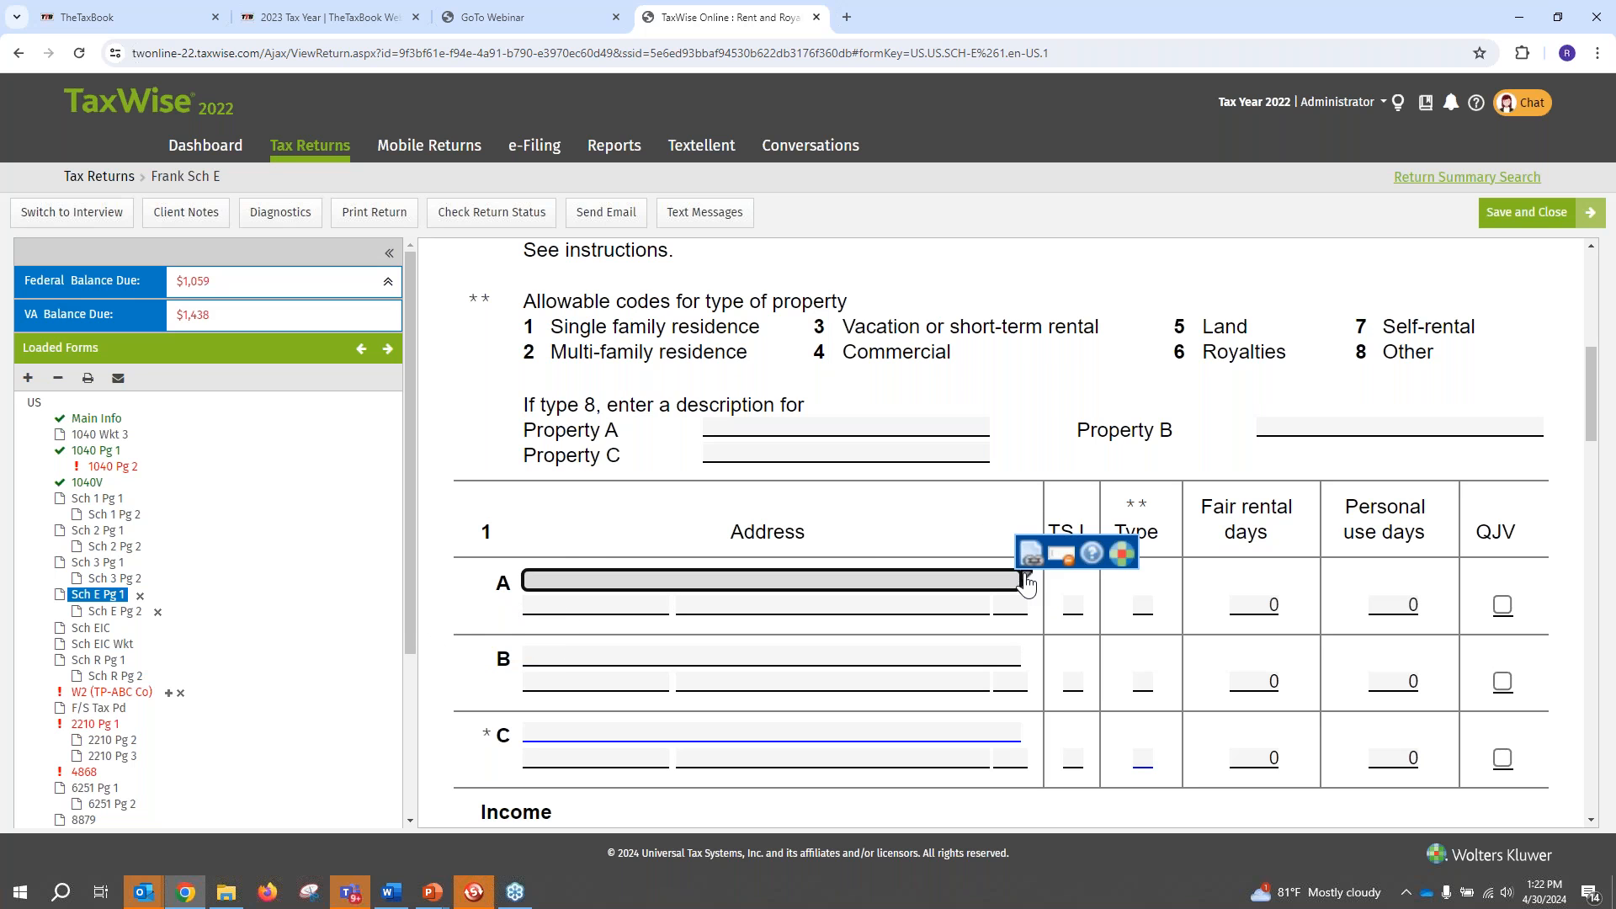
click(1030, 560)
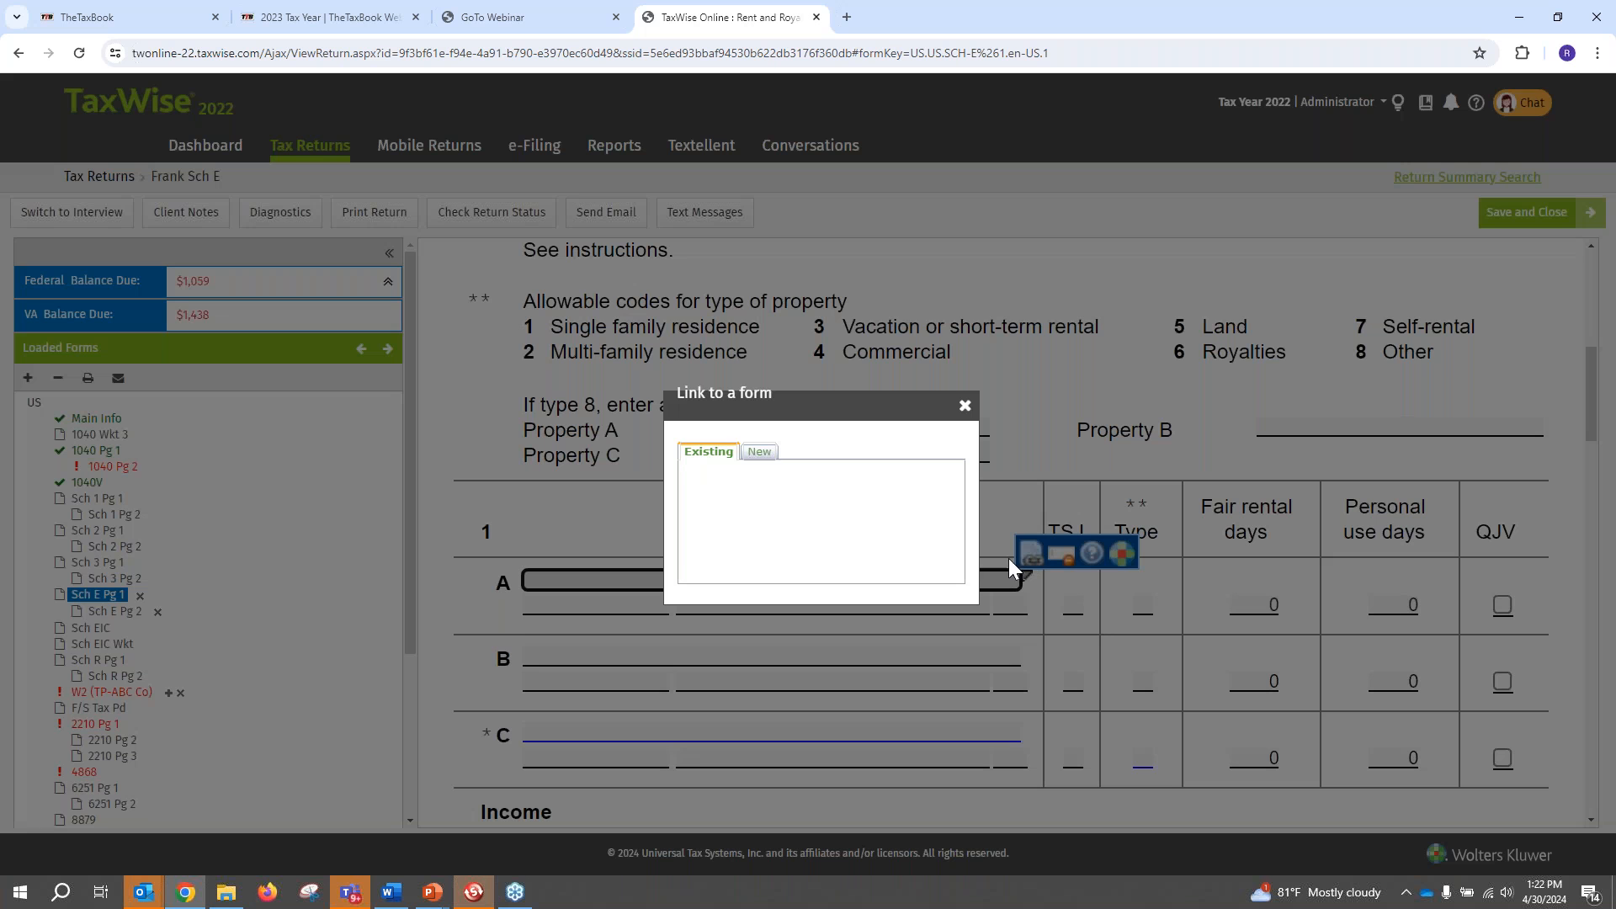
click(762, 456)
click(786, 476)
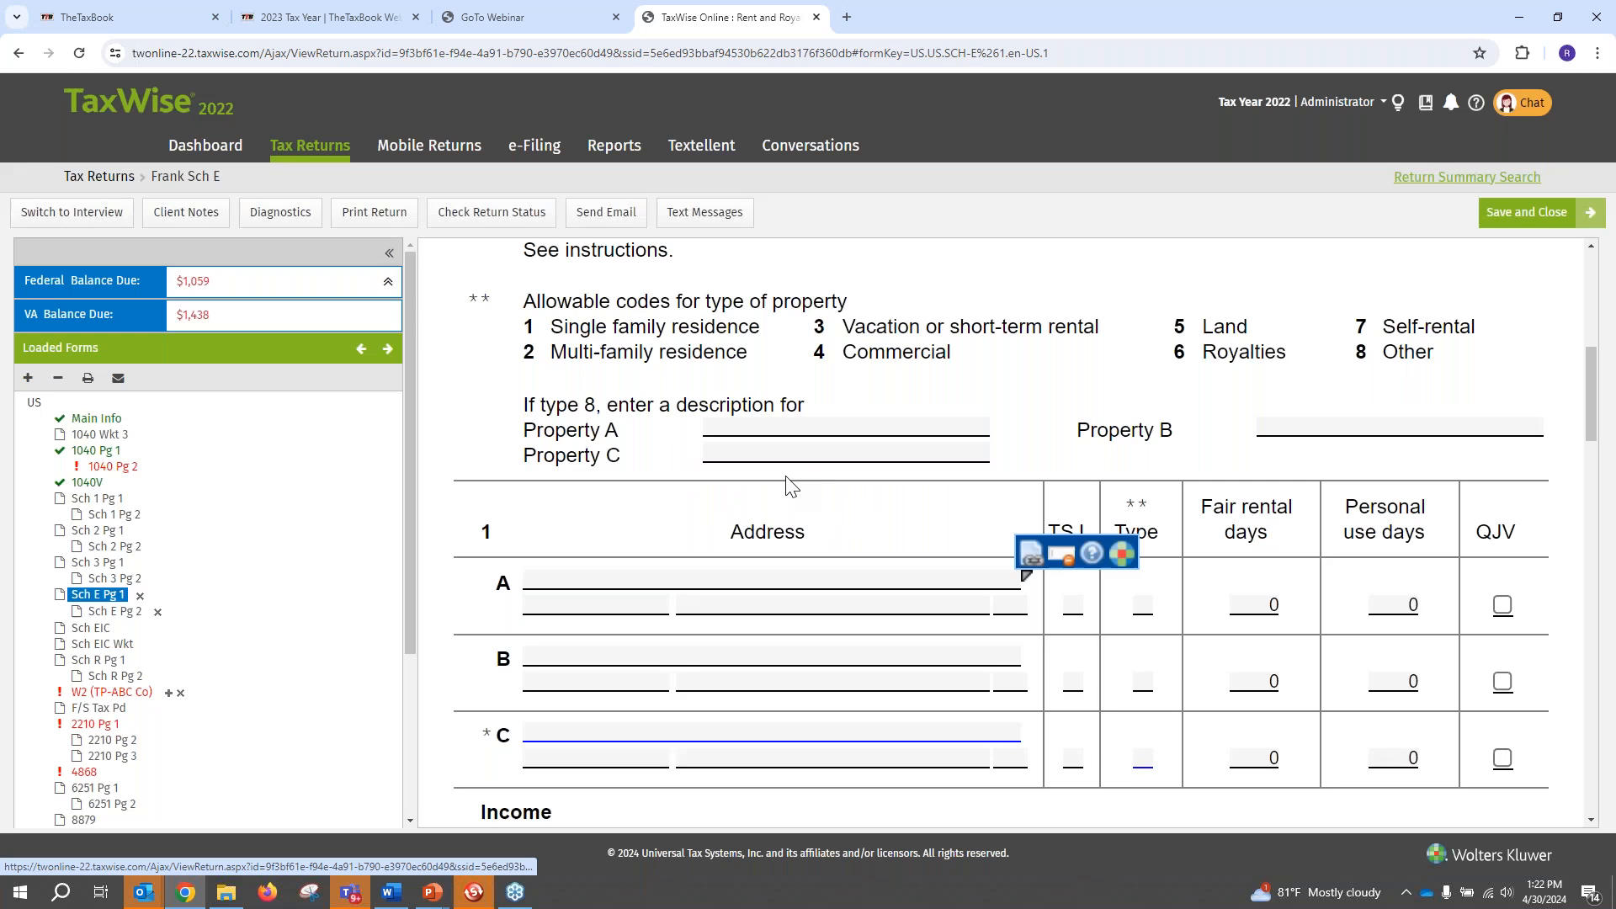
Enter the rental property's street address and ZIP code on the Rental A worksheet
scroll(736, 473, down, 4)
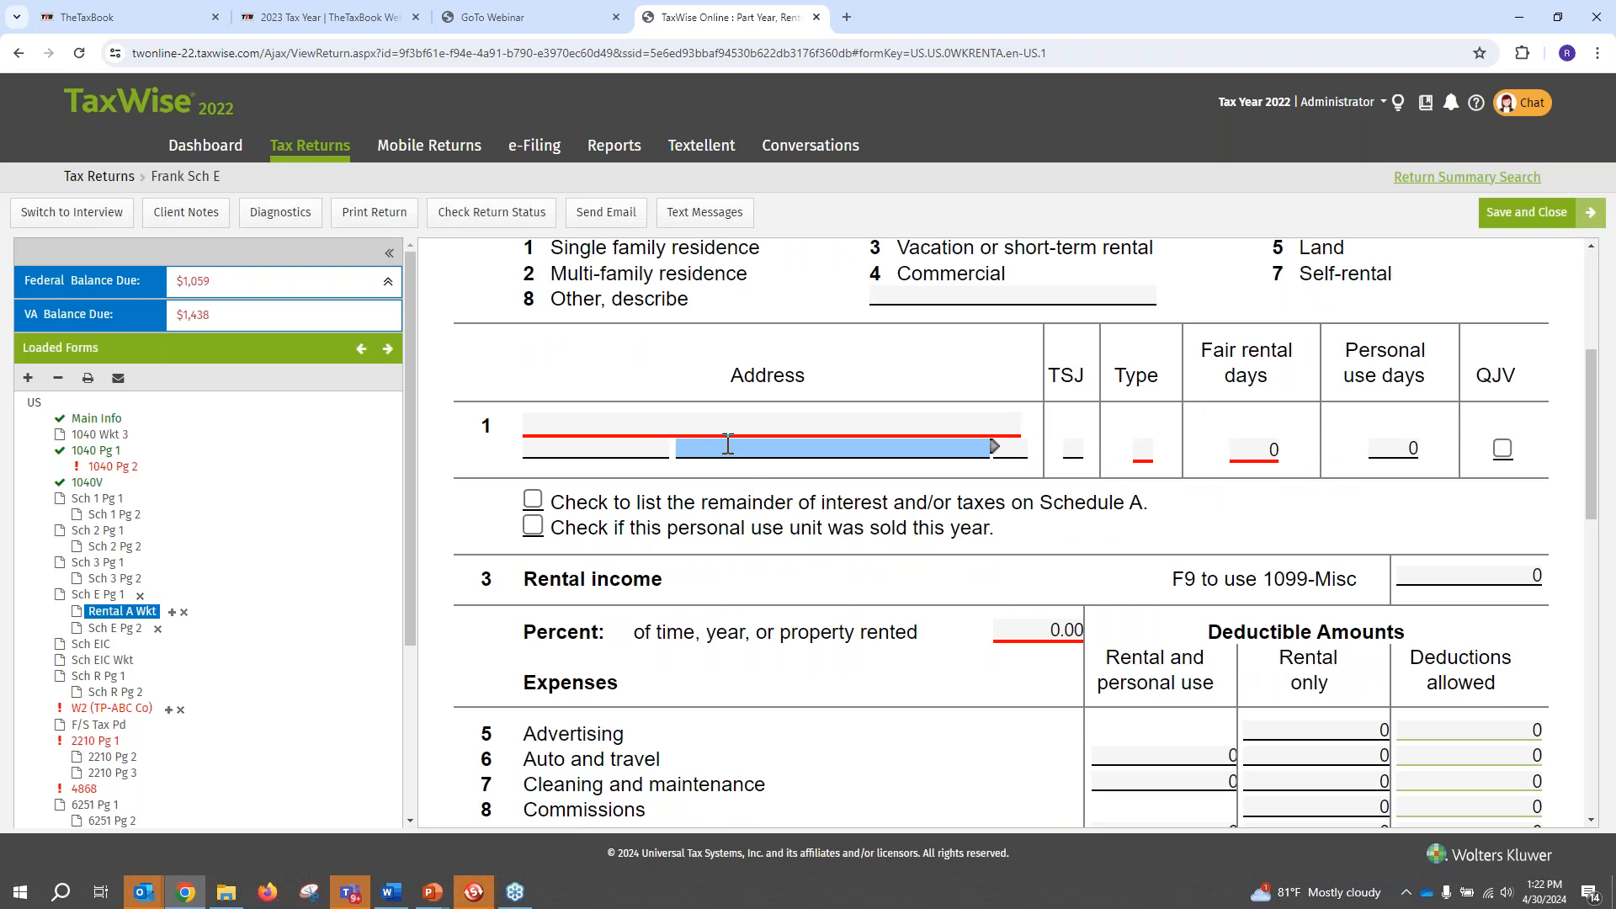
click(739, 427)
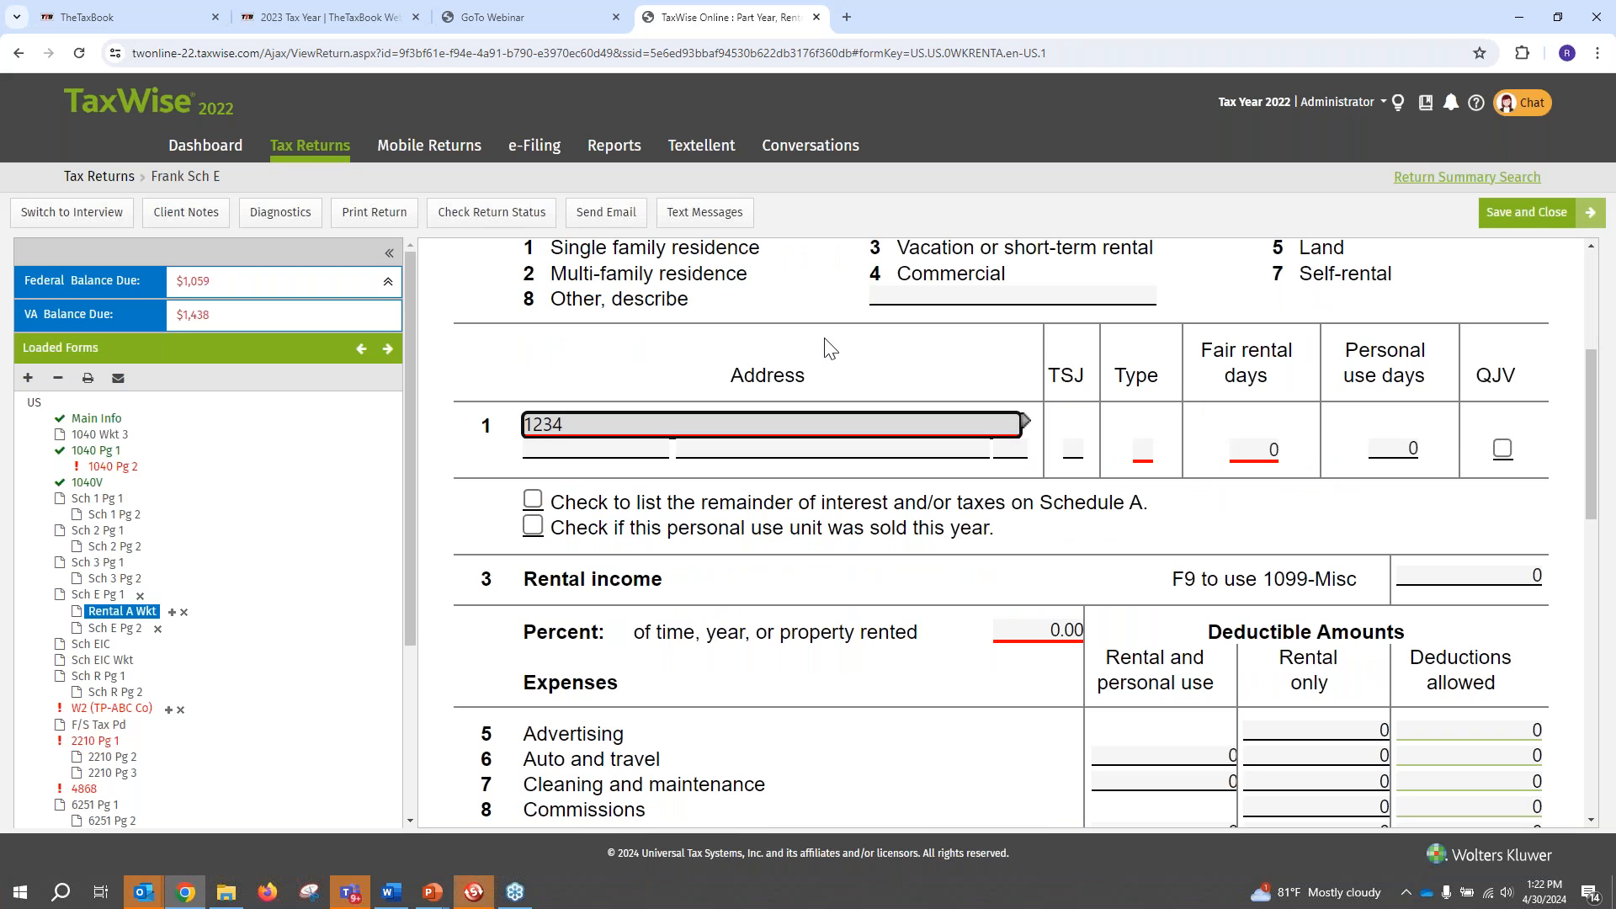
text(Main St)
key(Tab)
text(23451)
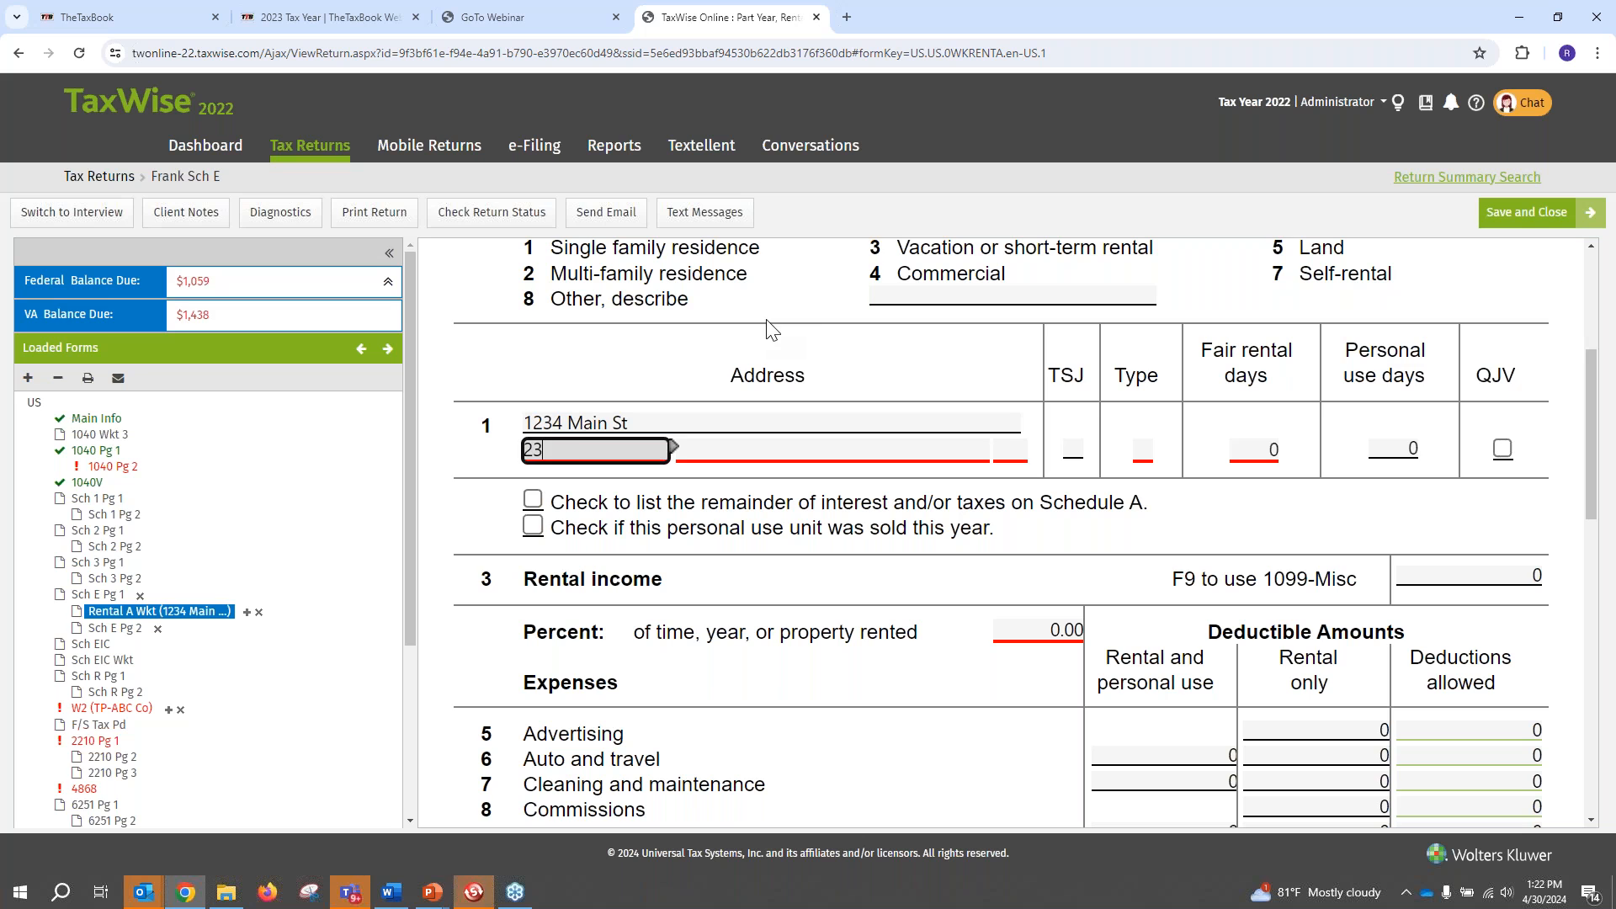
key(Tab)
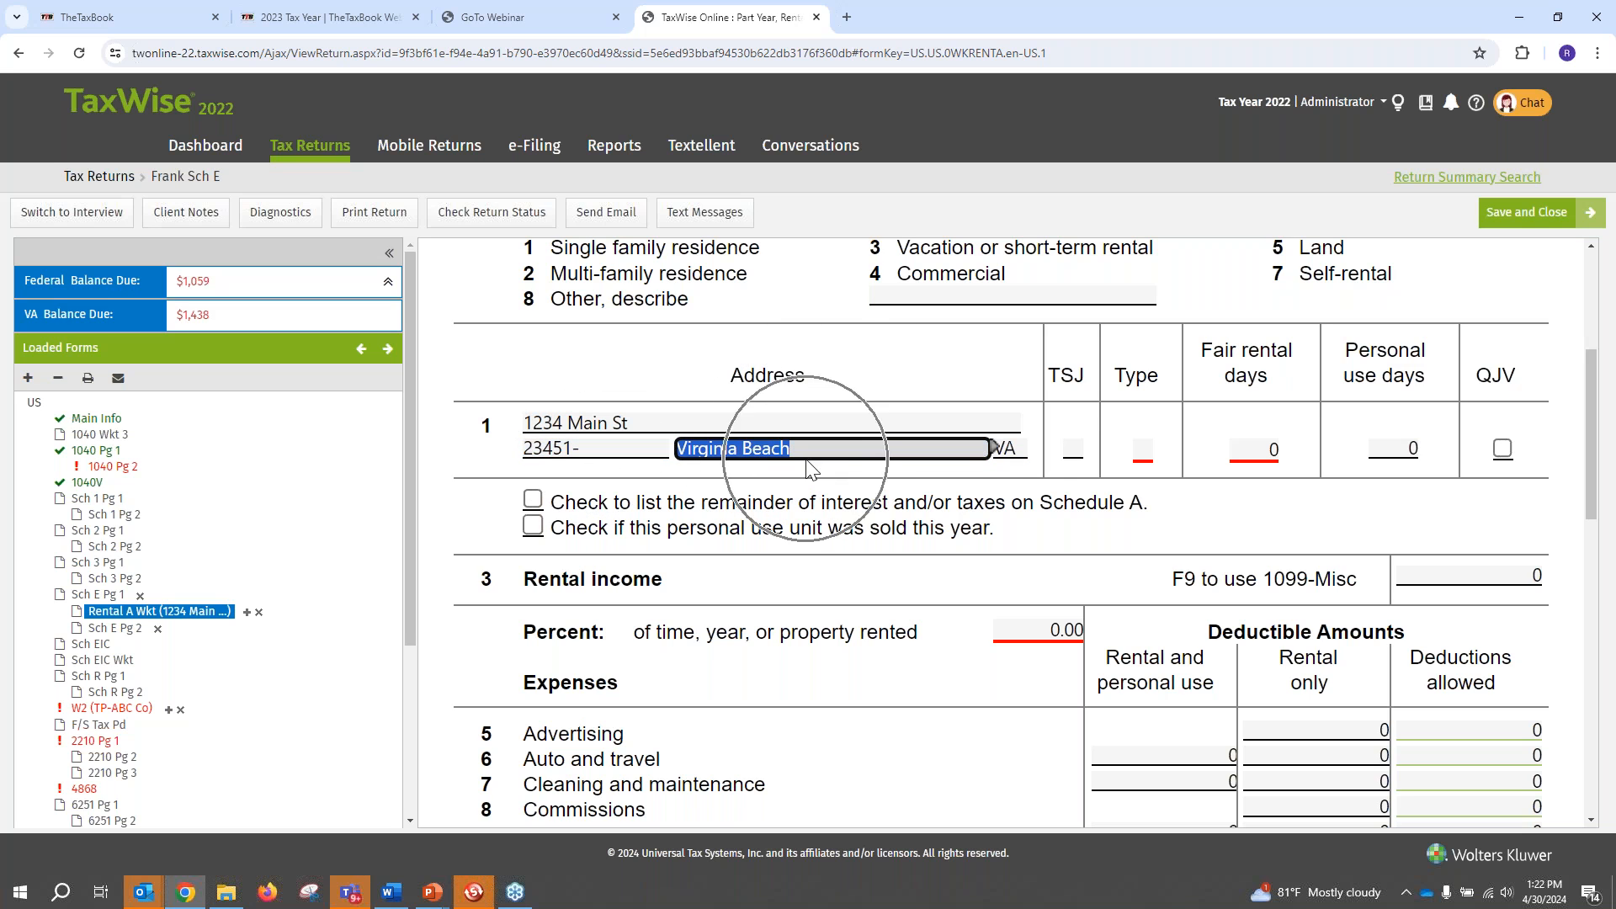
Set the property's TSJ code to T and its type to 3, vacation or short-term rental
click(1077, 446)
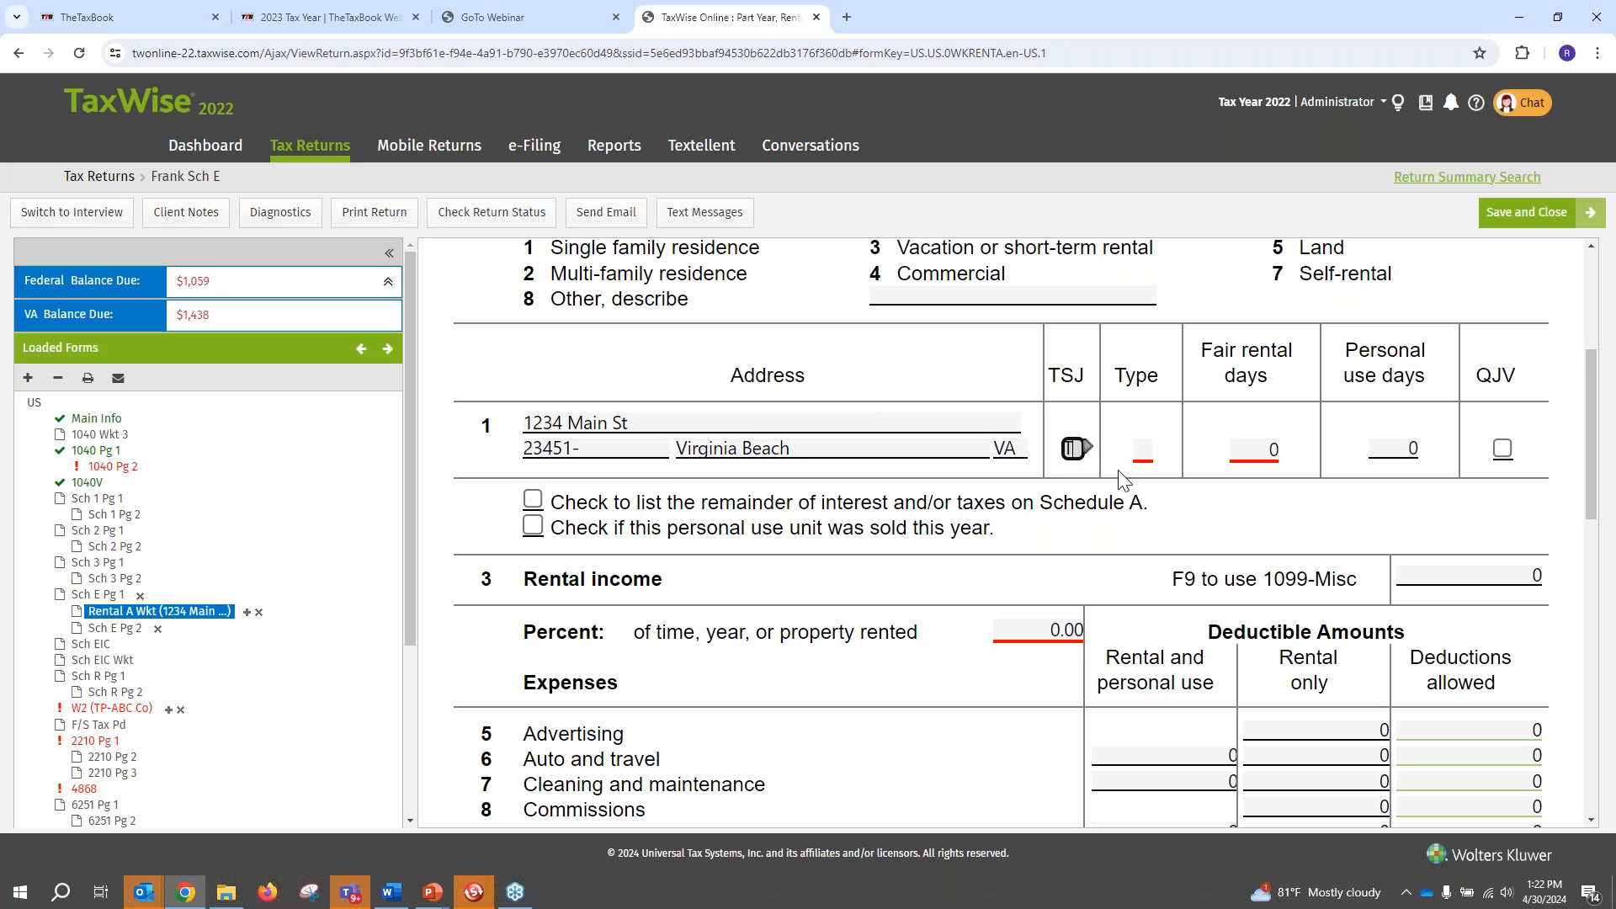
scroll(1117, 431, up, 1)
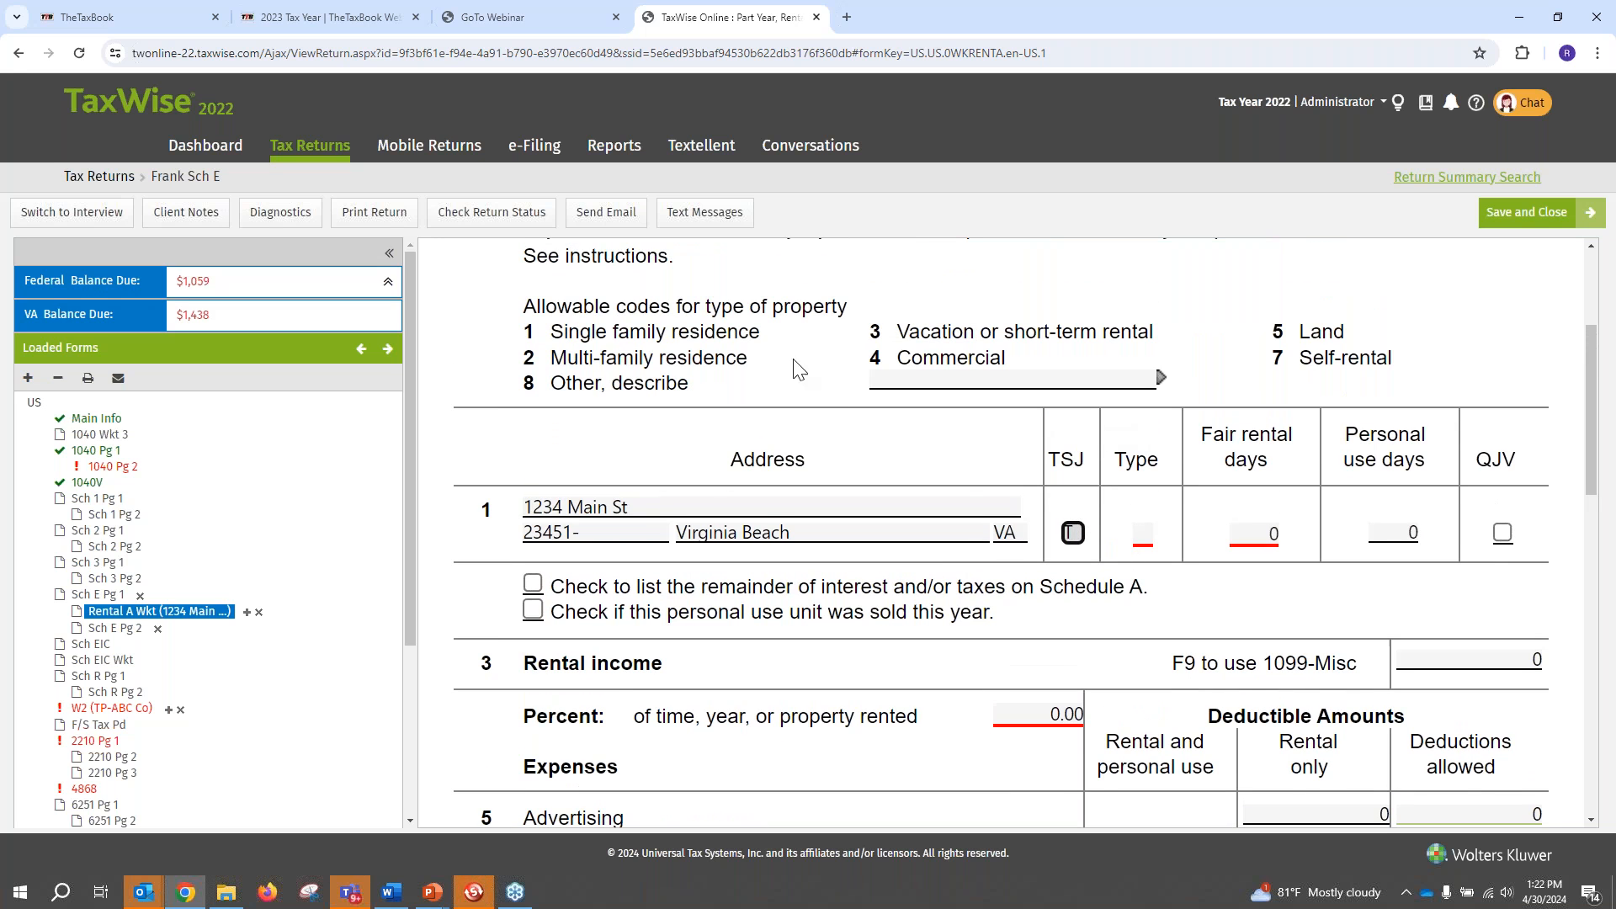
key(ctrl)
key(ctrl)
key(ctrl)
key(ctrl)
key(ctrl)
key(ctrl)
key(Tab)
text(3)
key(Tab)
Enter 100 fair rental days and 265 personal use days for the property
key(ctrl)
key(ctrl)
key(ctrl)
key(ctrl)
key(ctrl)
key(ctrl)
key(ctrl)
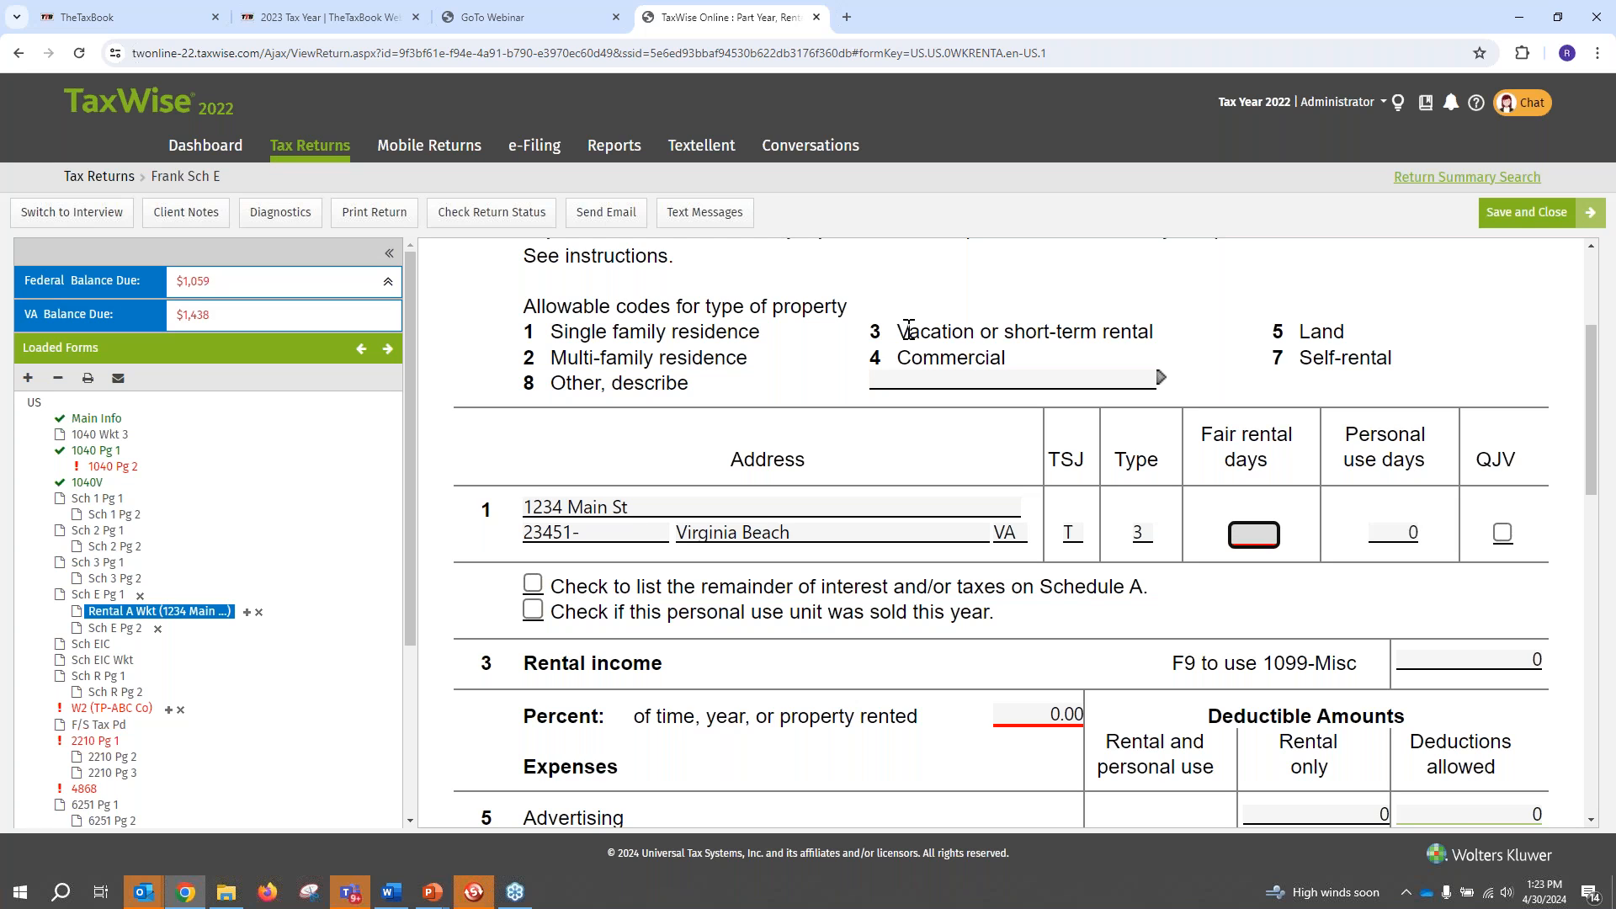
text(100)
key(Tab)
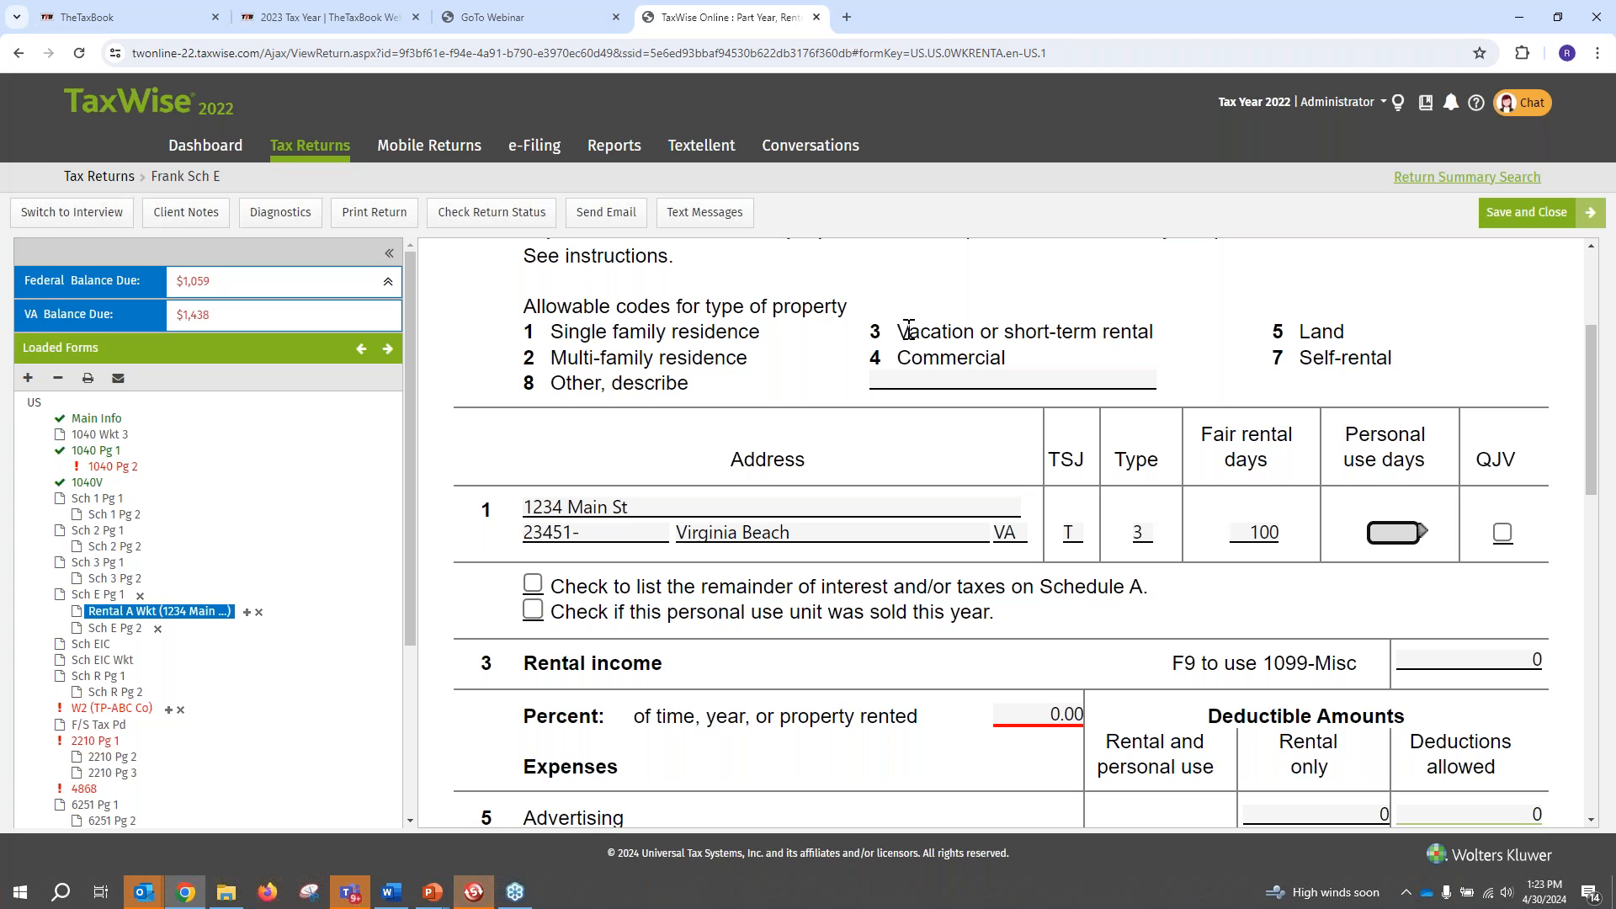
text(265)
click(1393, 533)
click(1250, 532)
click(1380, 526)
Set the percent of time, year, or property rented to 35
scroll(1334, 492, down, 3)
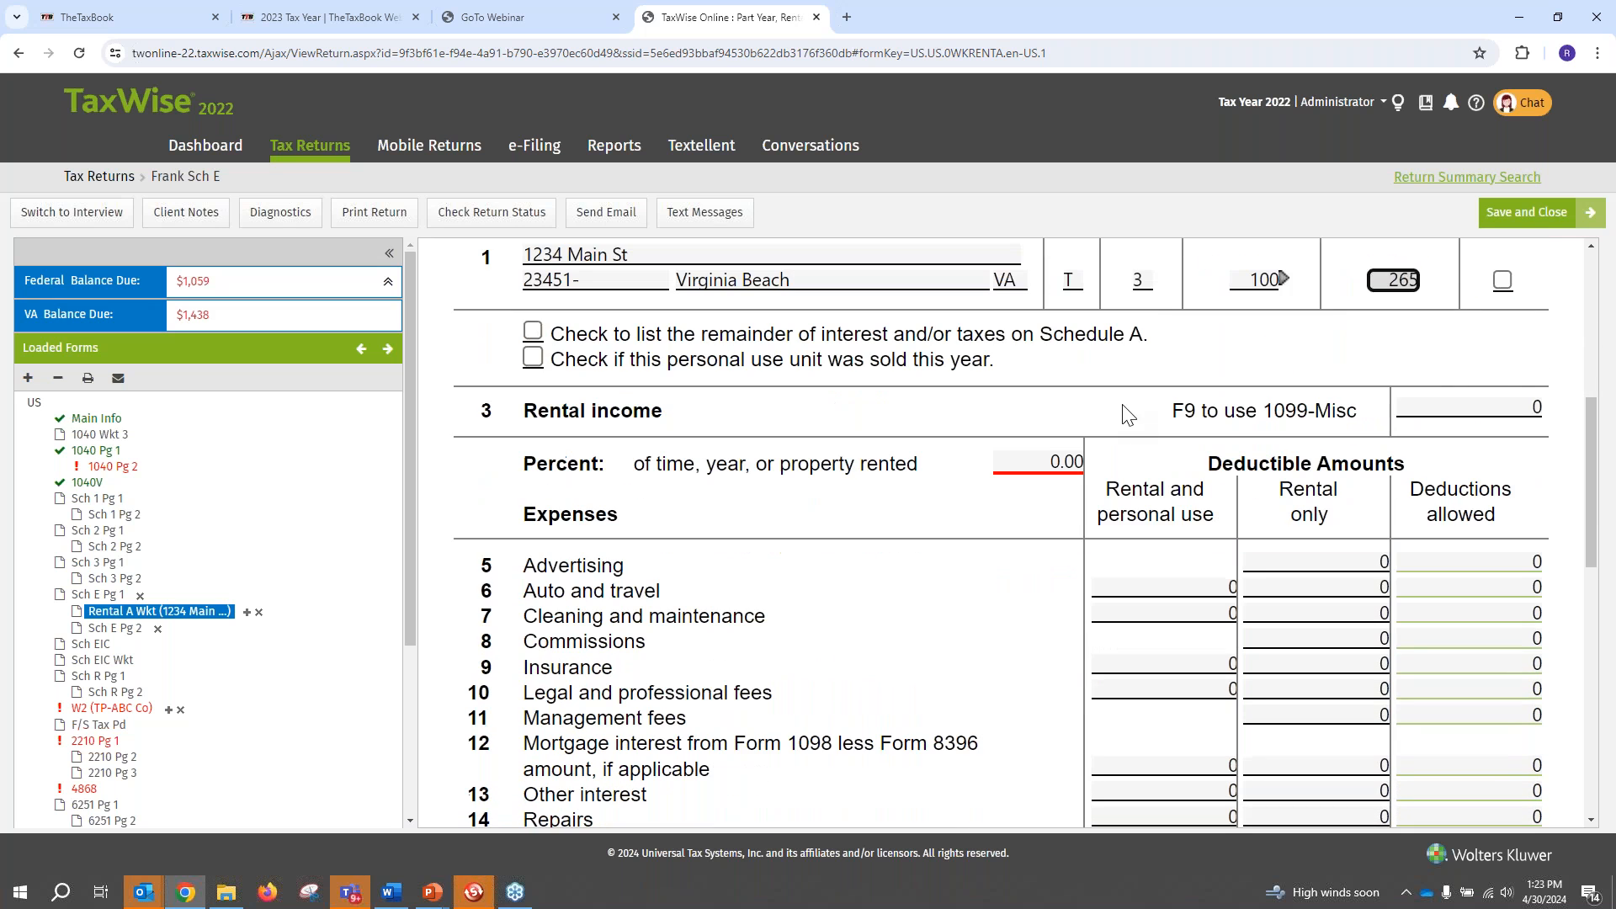
click(1057, 463)
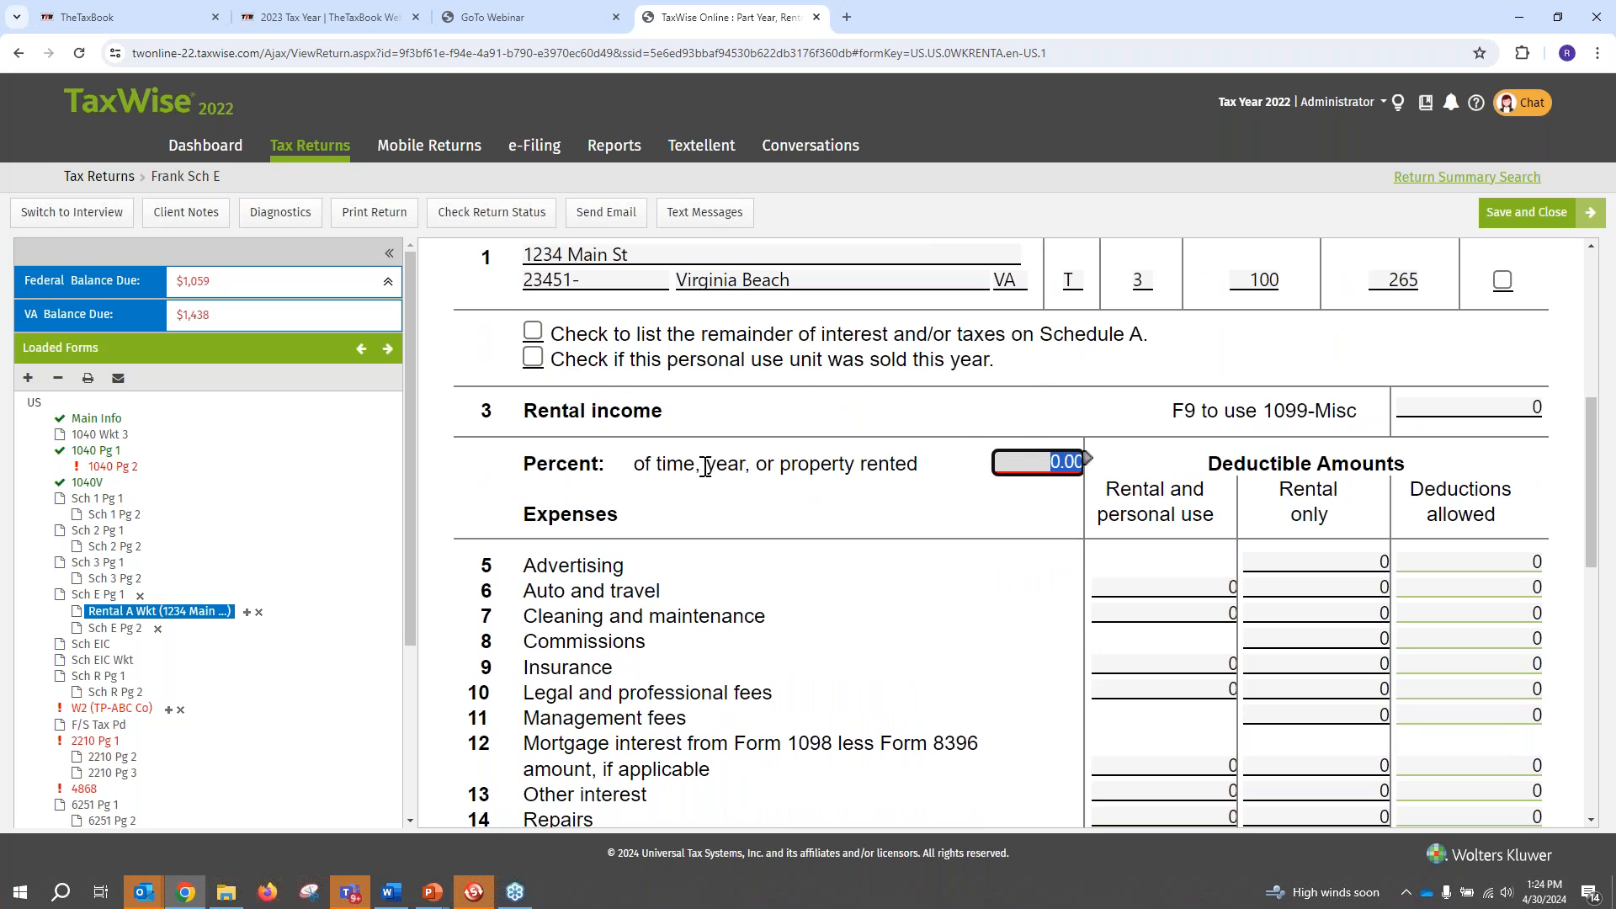
click(1048, 459)
text(35)
key(Return)
Examine how the rental and personal use days and the rented percentage relate to the worksheet's expense columns, including the Advertising line
scroll(1119, 404, down, 3)
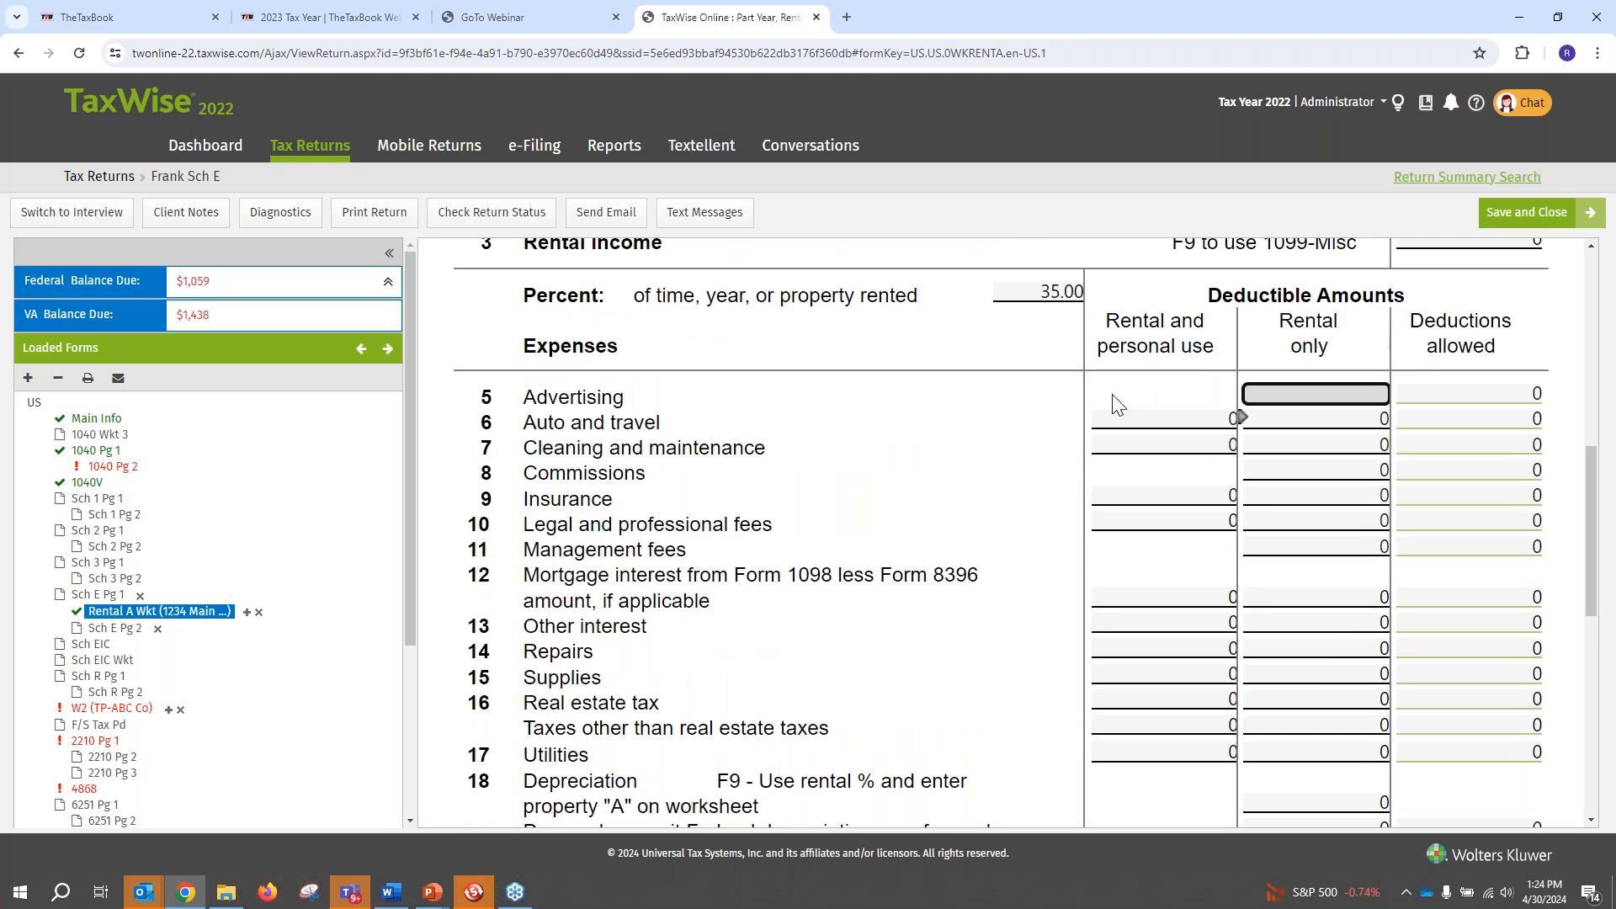
scroll(1119, 295, up, 1)
scroll(1321, 344, up, 3)
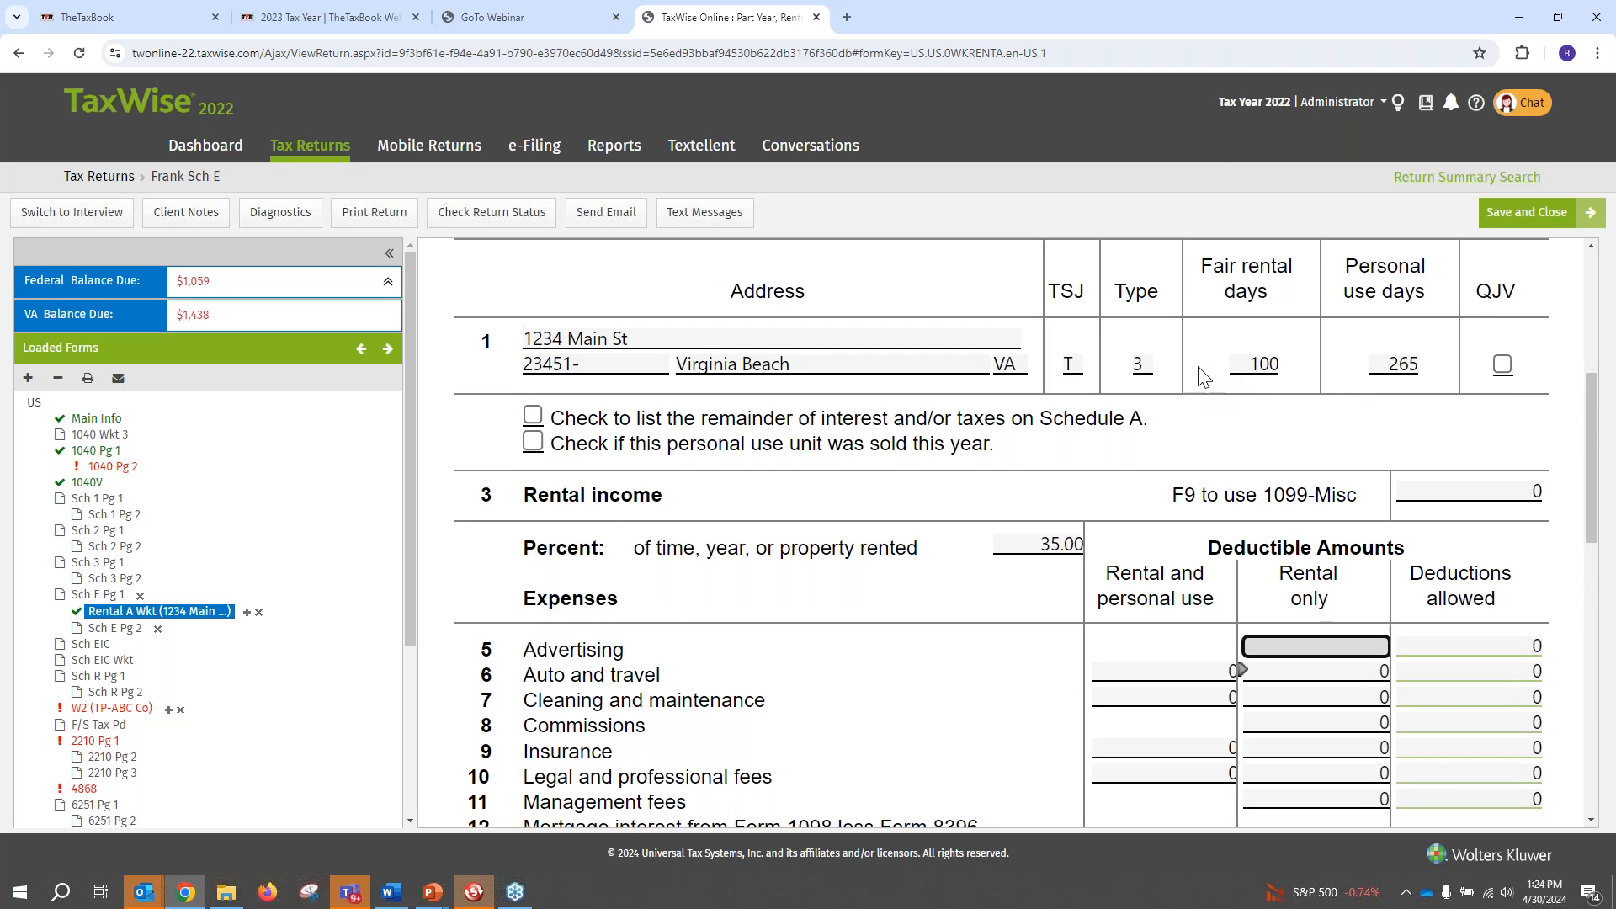
click(1252, 364)
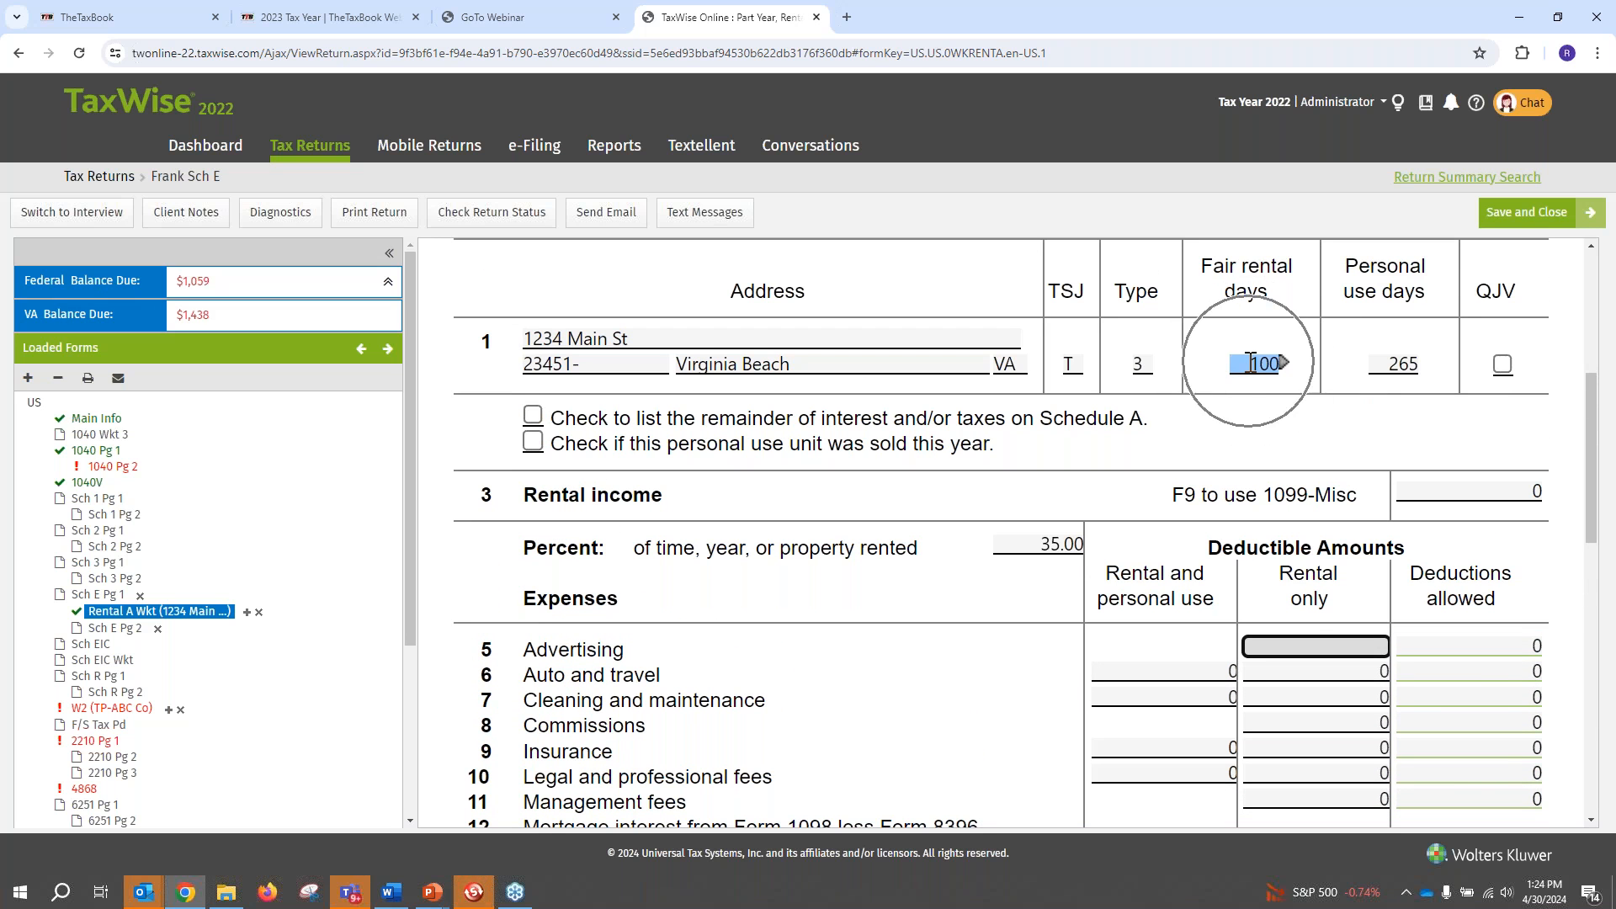
click(1381, 356)
click(1381, 357)
click(1048, 543)
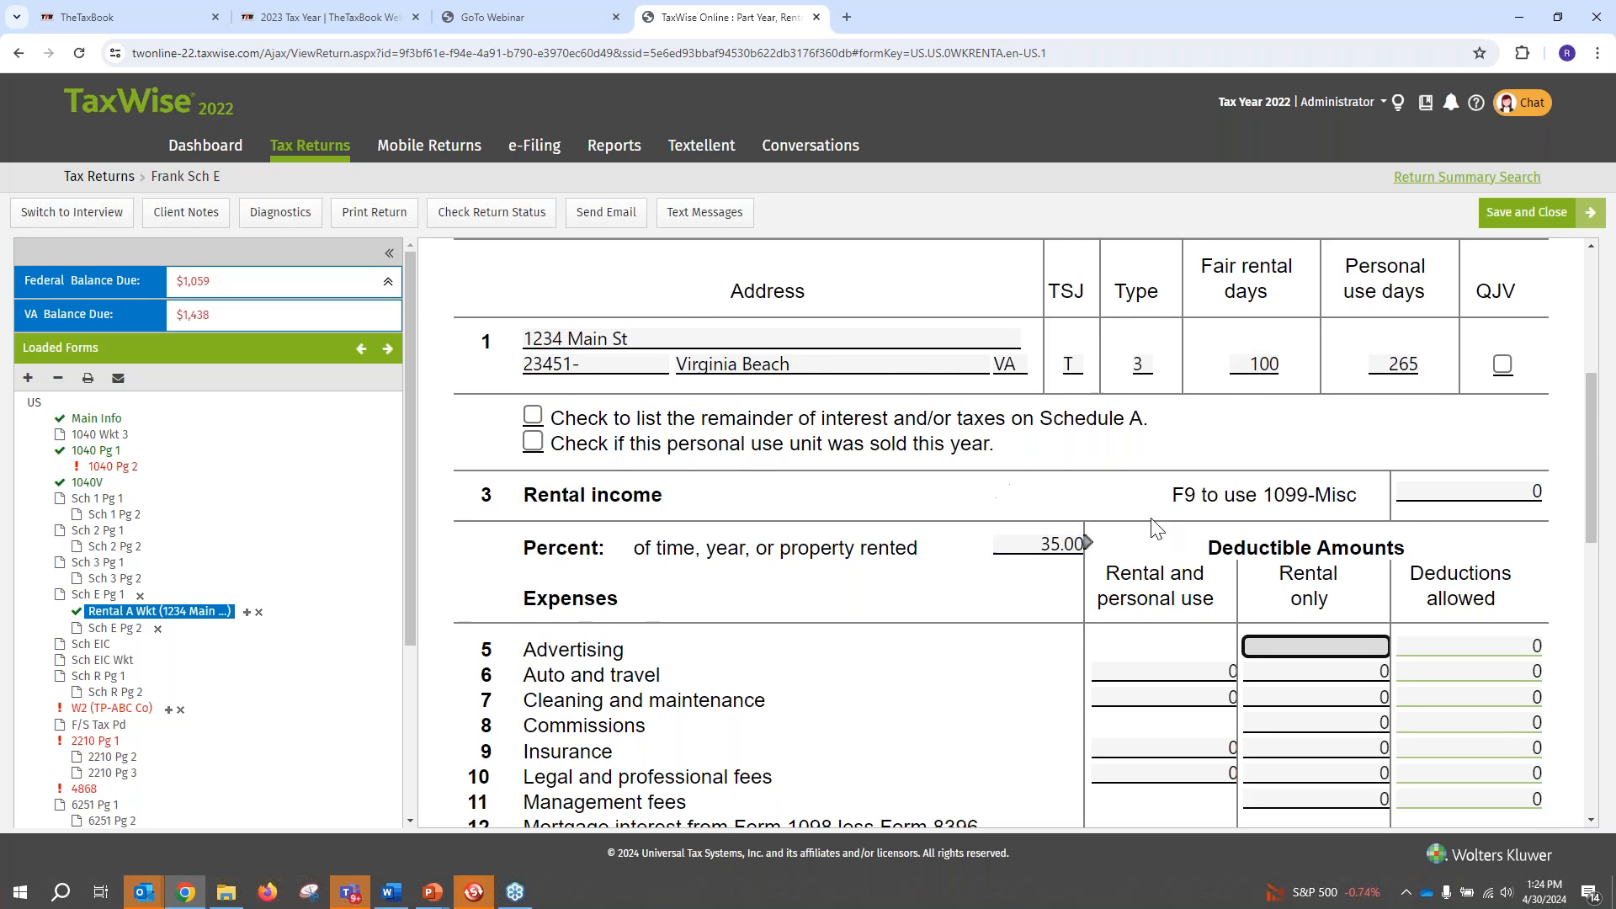
scroll(1153, 528, down, 3)
click(1212, 446)
key(Tab)
click(1058, 293)
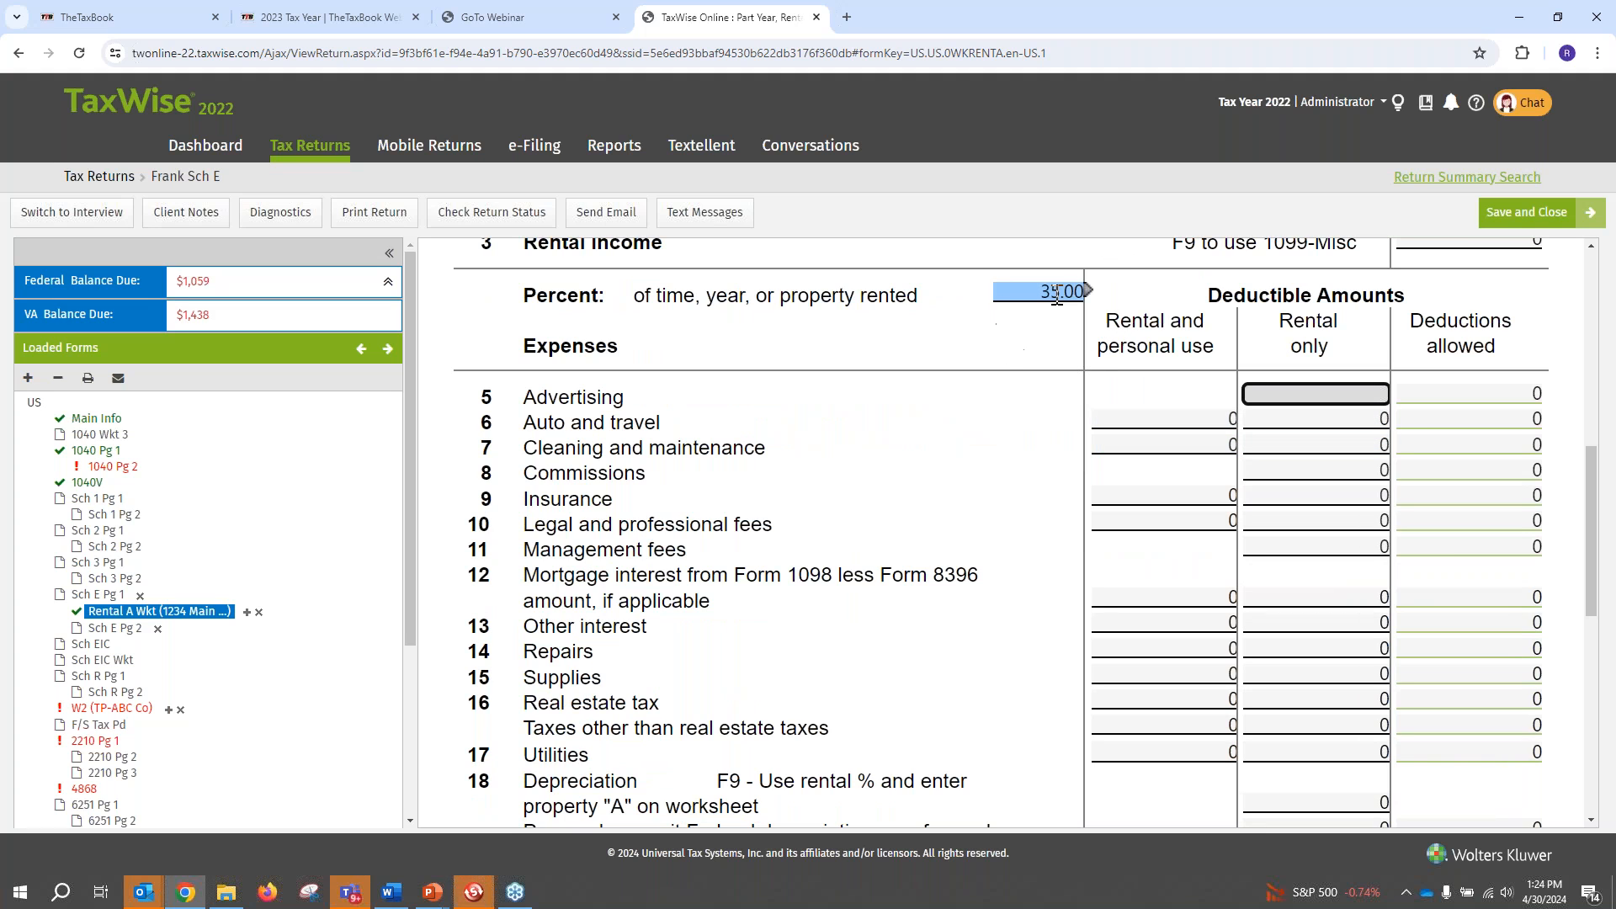
click(1150, 410)
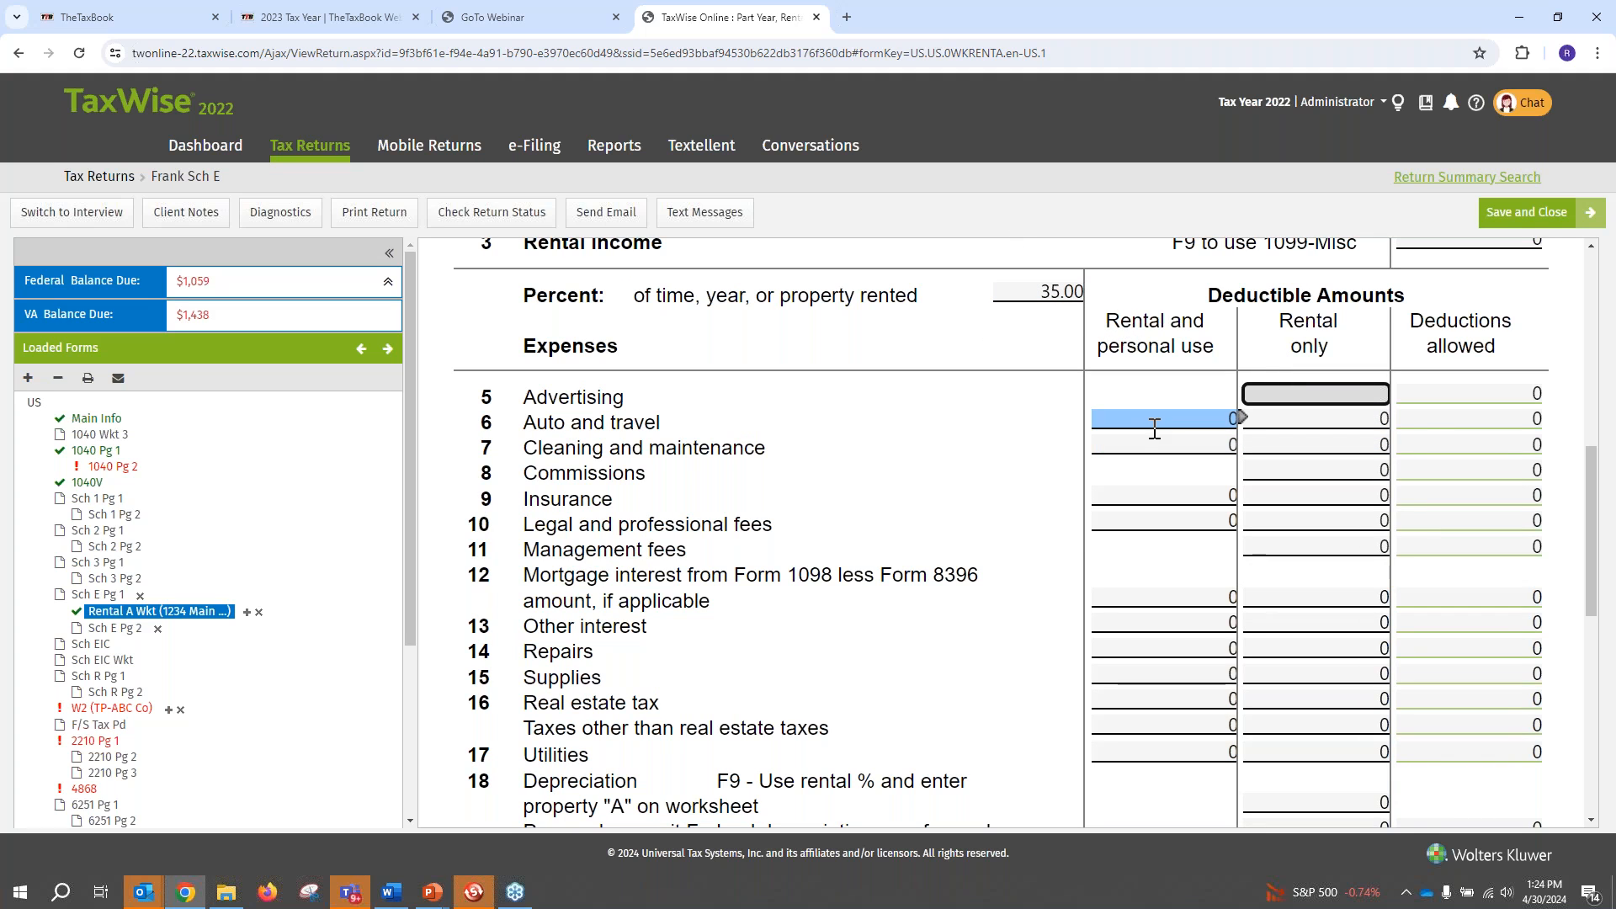
click(1063, 292)
click(1150, 429)
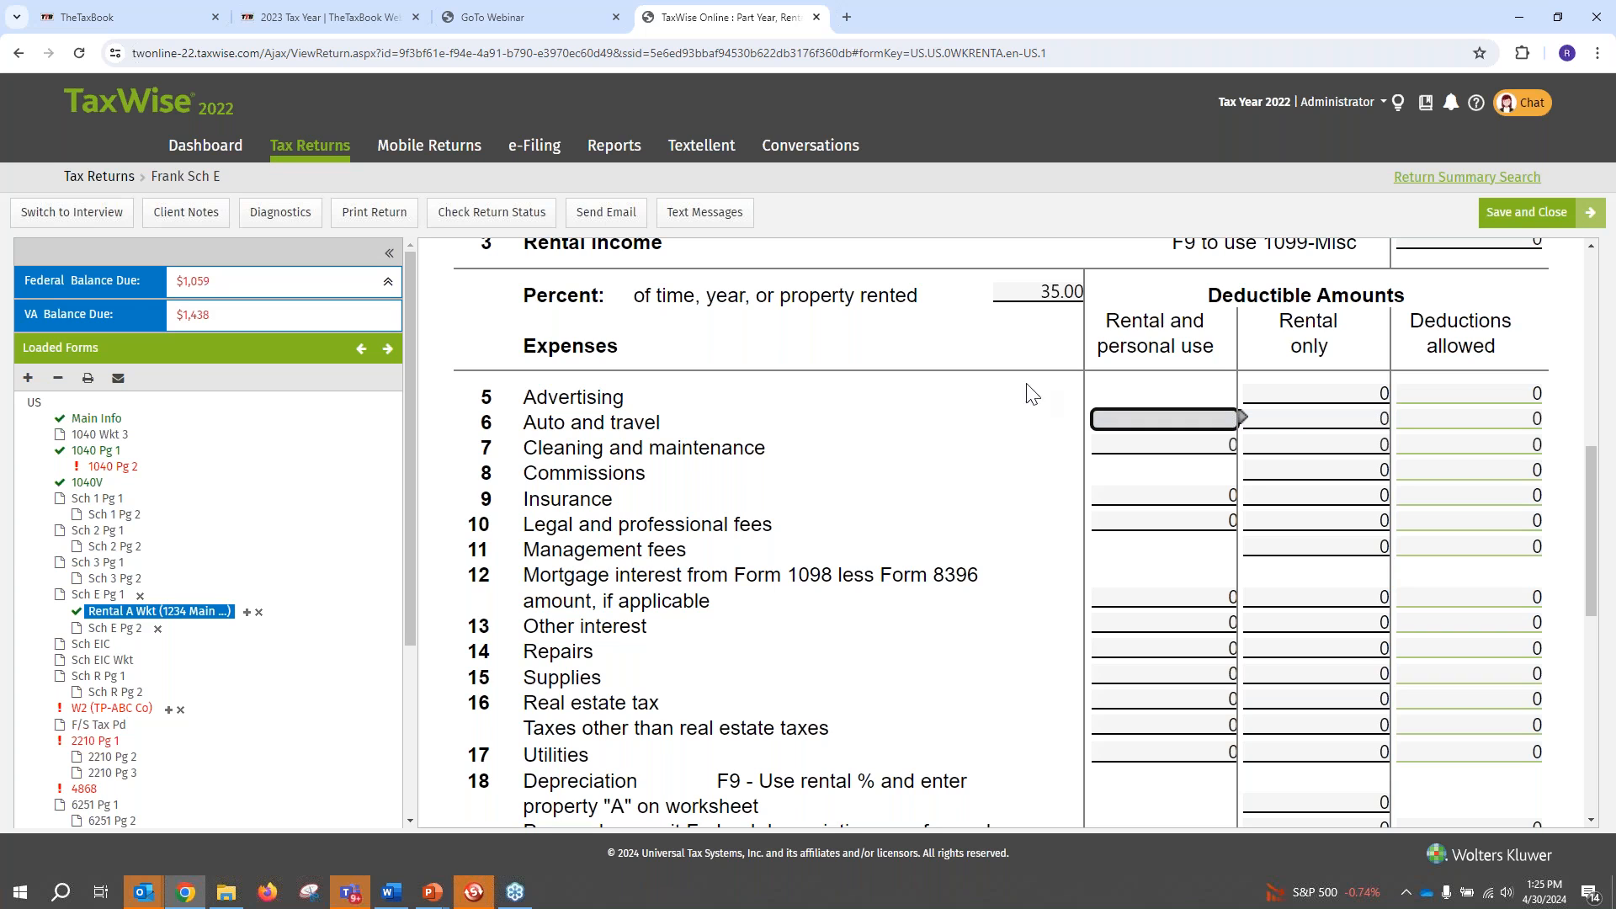
drag(527, 396, 623, 396)
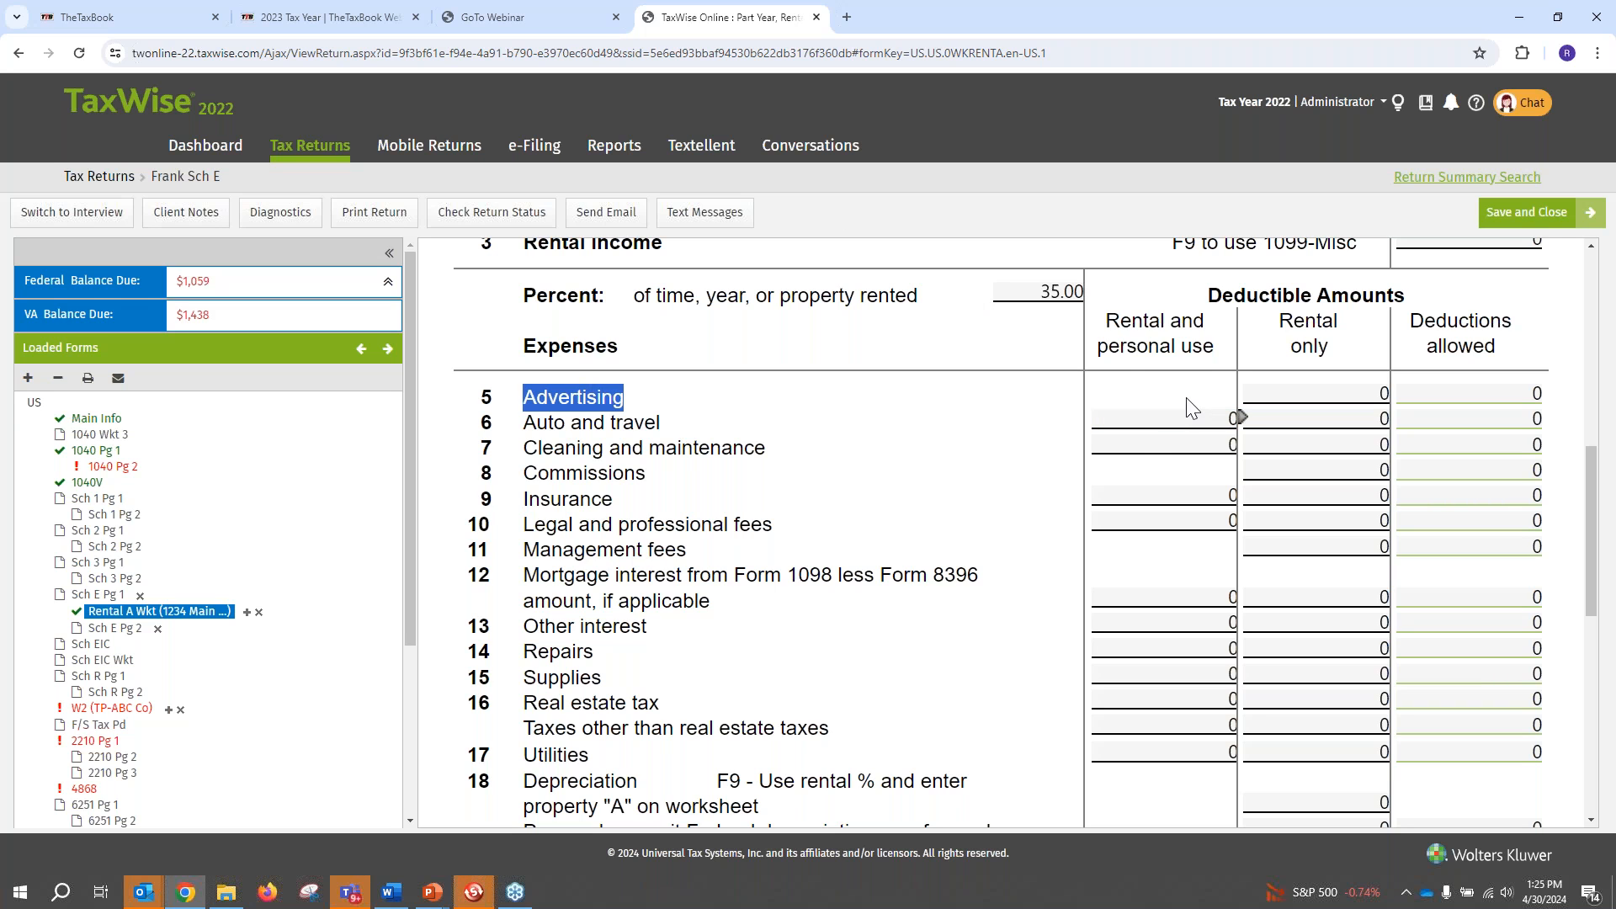
Examine which deductible amount columns accept an entry on the Advertising line
click(1156, 401)
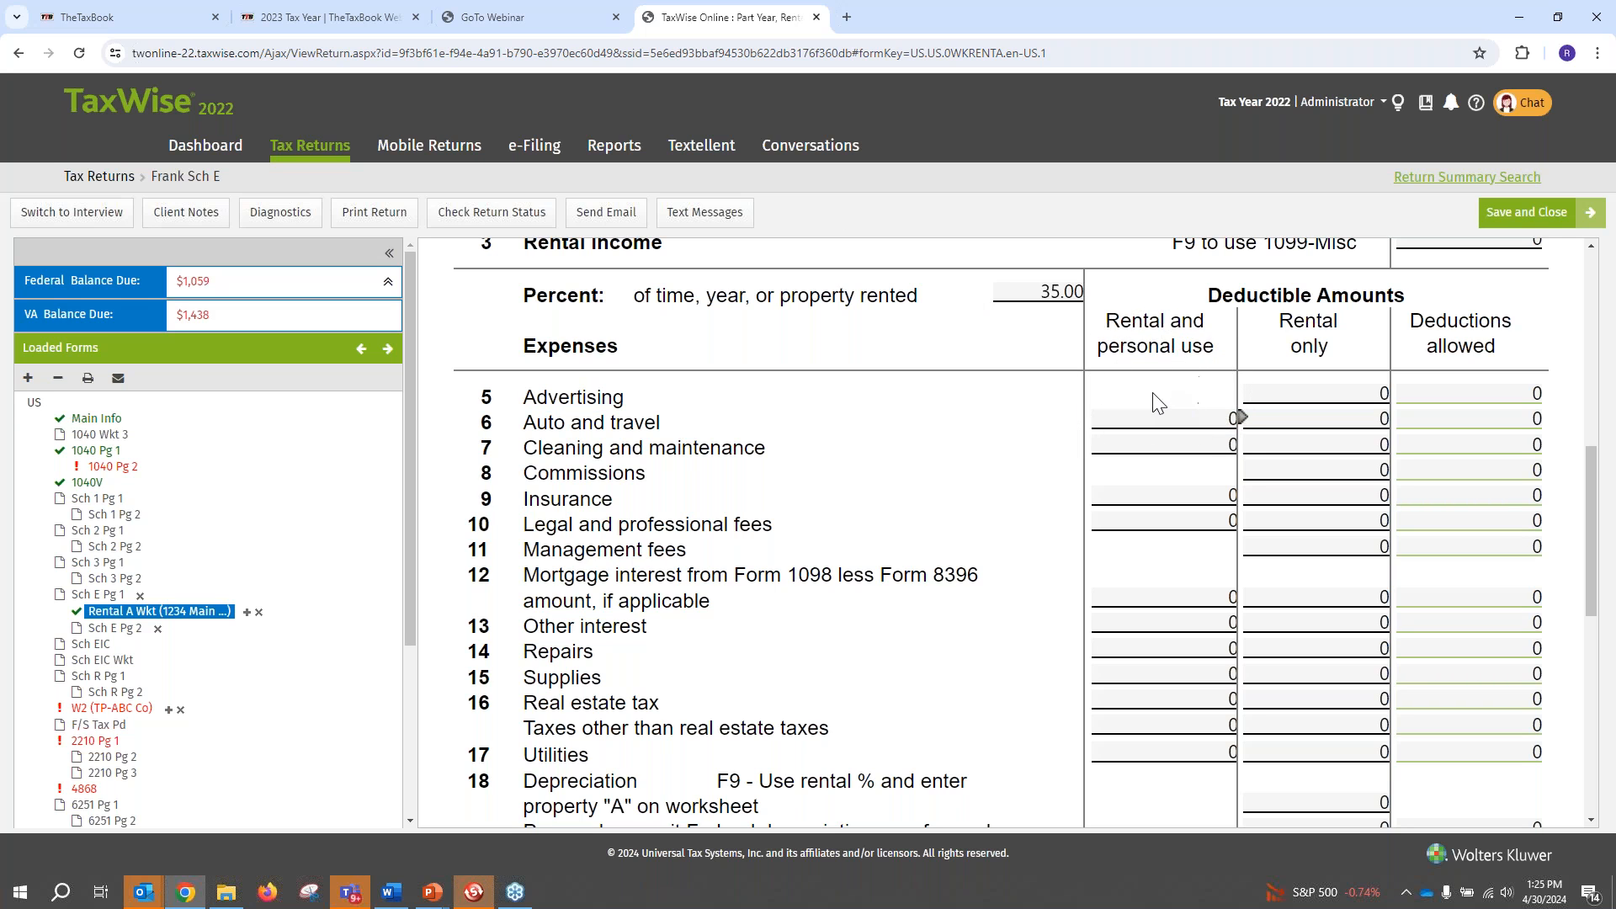
right_click(1148, 392)
key(Escape)
key(ctrl)
key(ctrl)
key(ctrl)
key(ctrl)
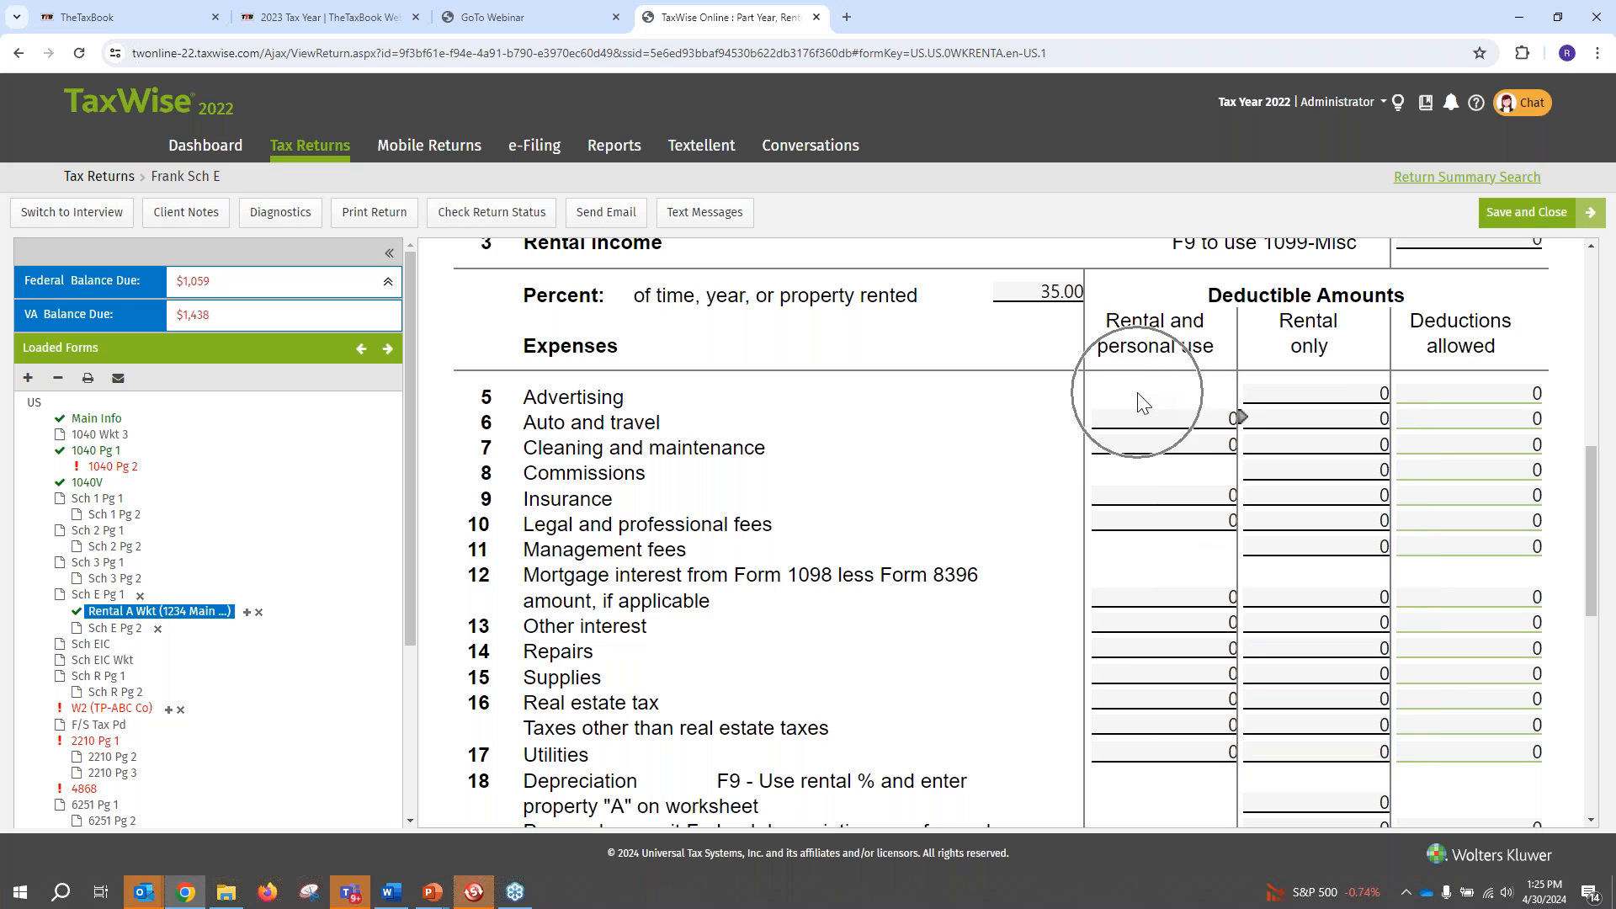
click(1297, 389)
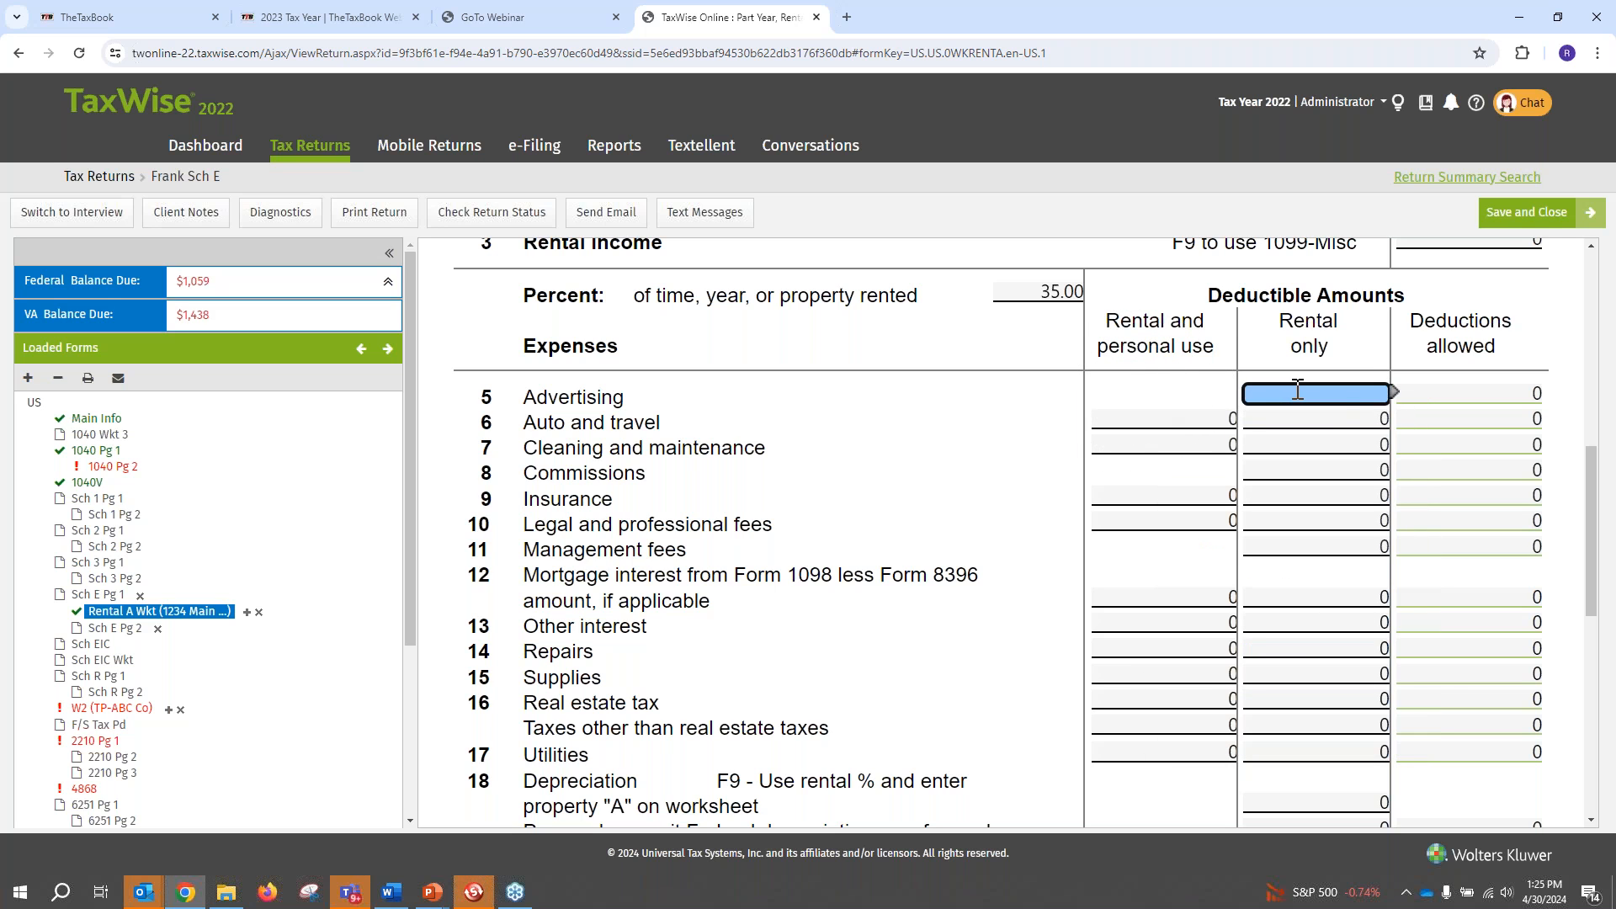
Enter 35000 as the property's rental income on line 3
scroll(1364, 437, up, 3)
click(1447, 491)
key(ctrl)
key(ctrl)
key(ctrl)
key(ctrl)
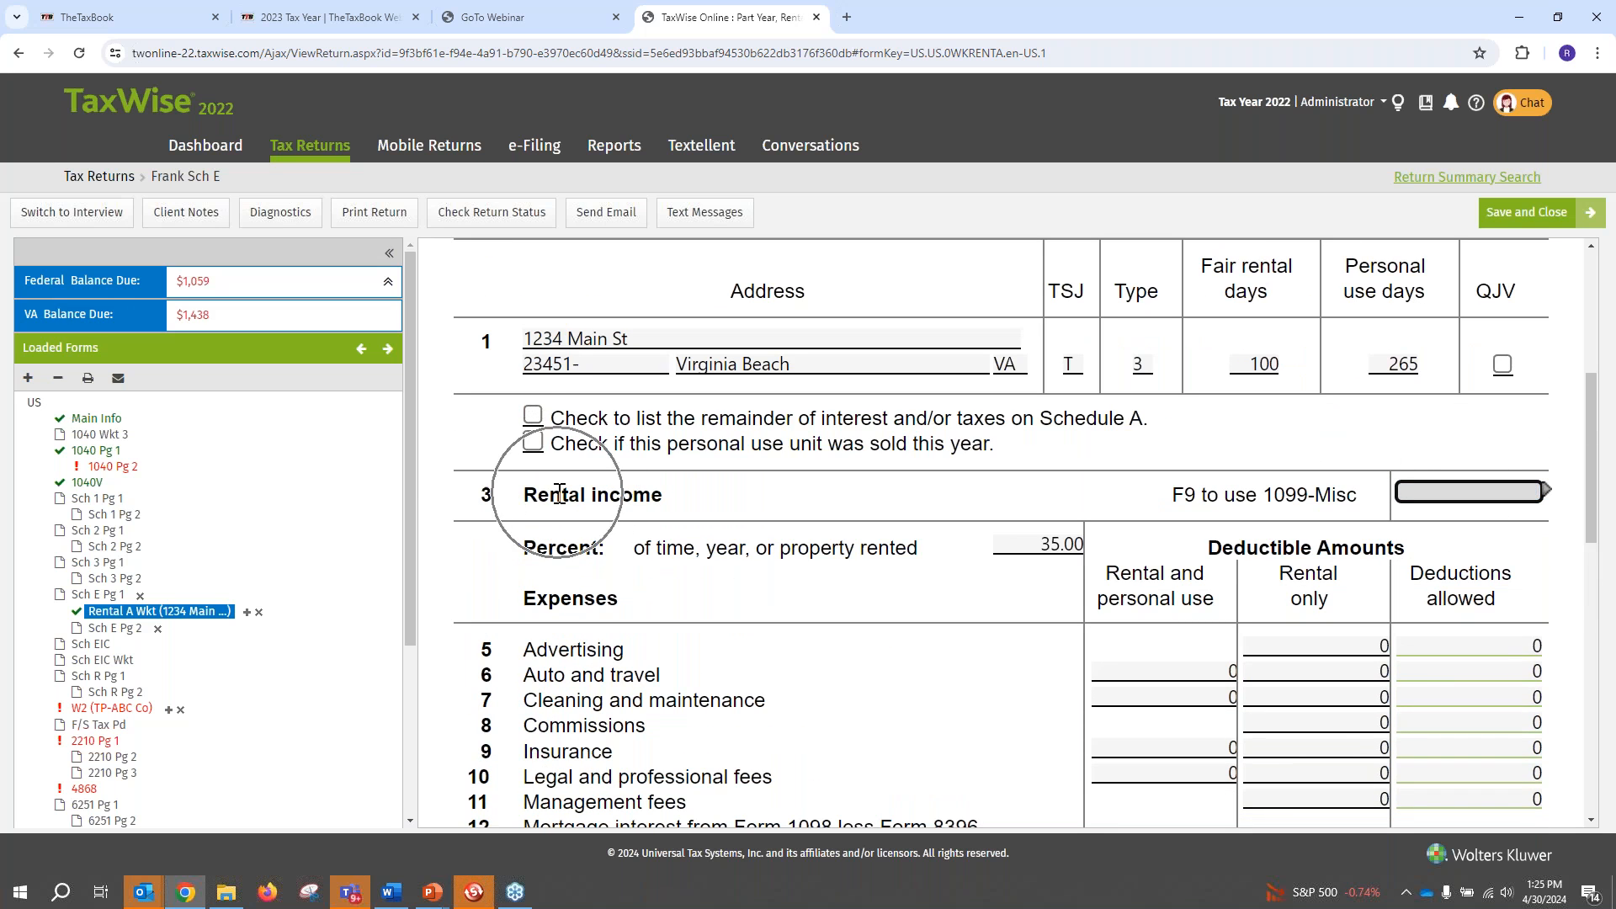
click(1504, 491)
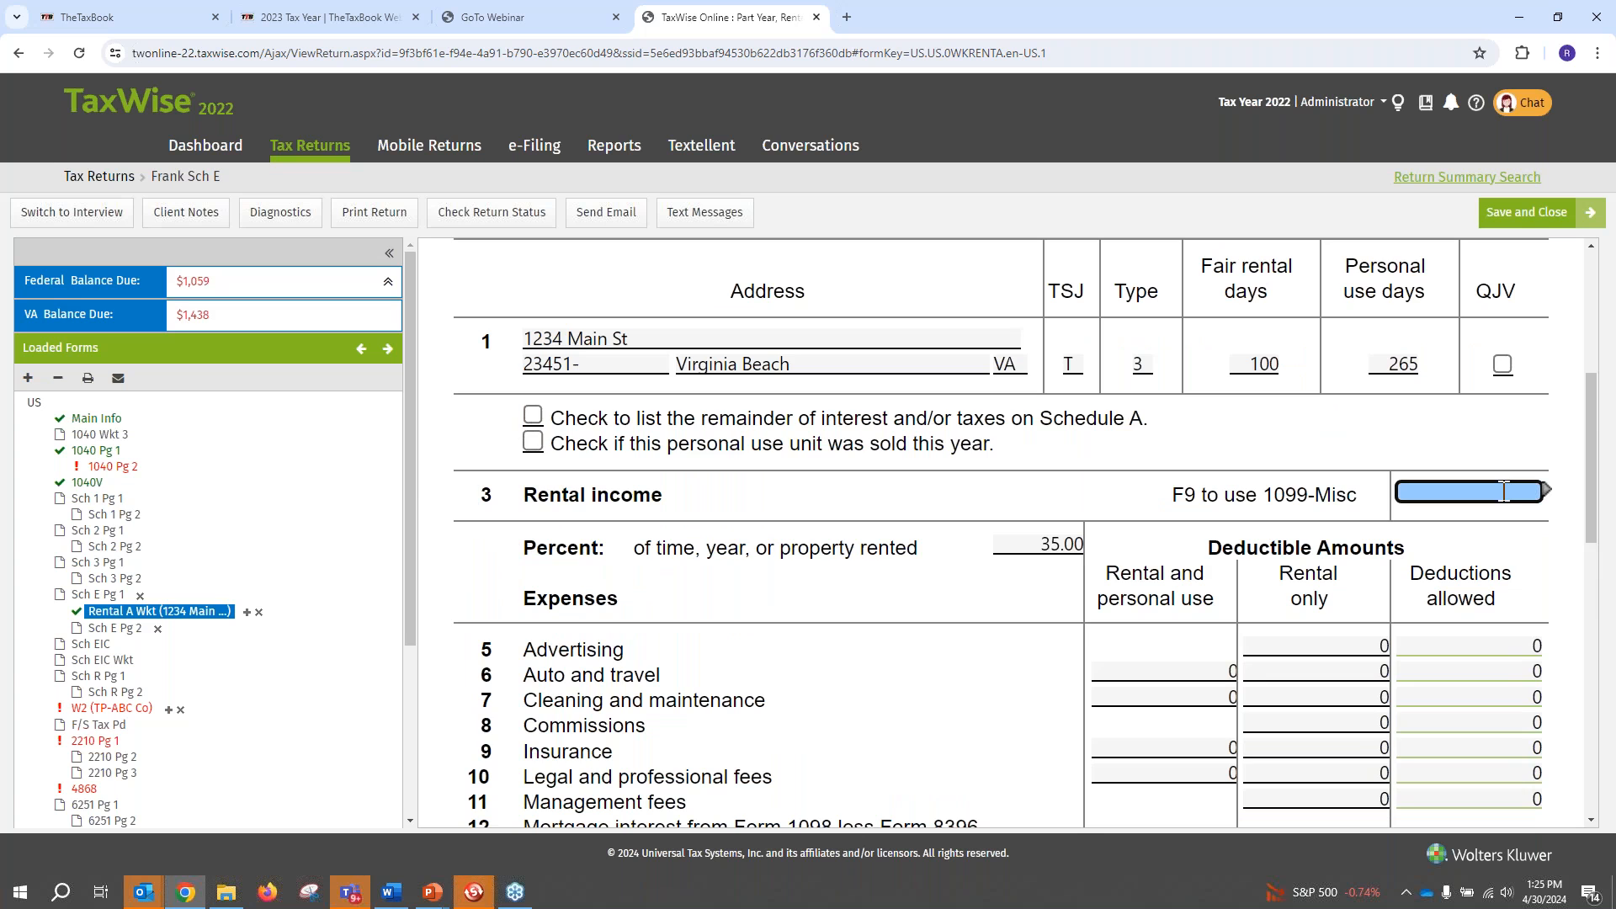
text(35000)
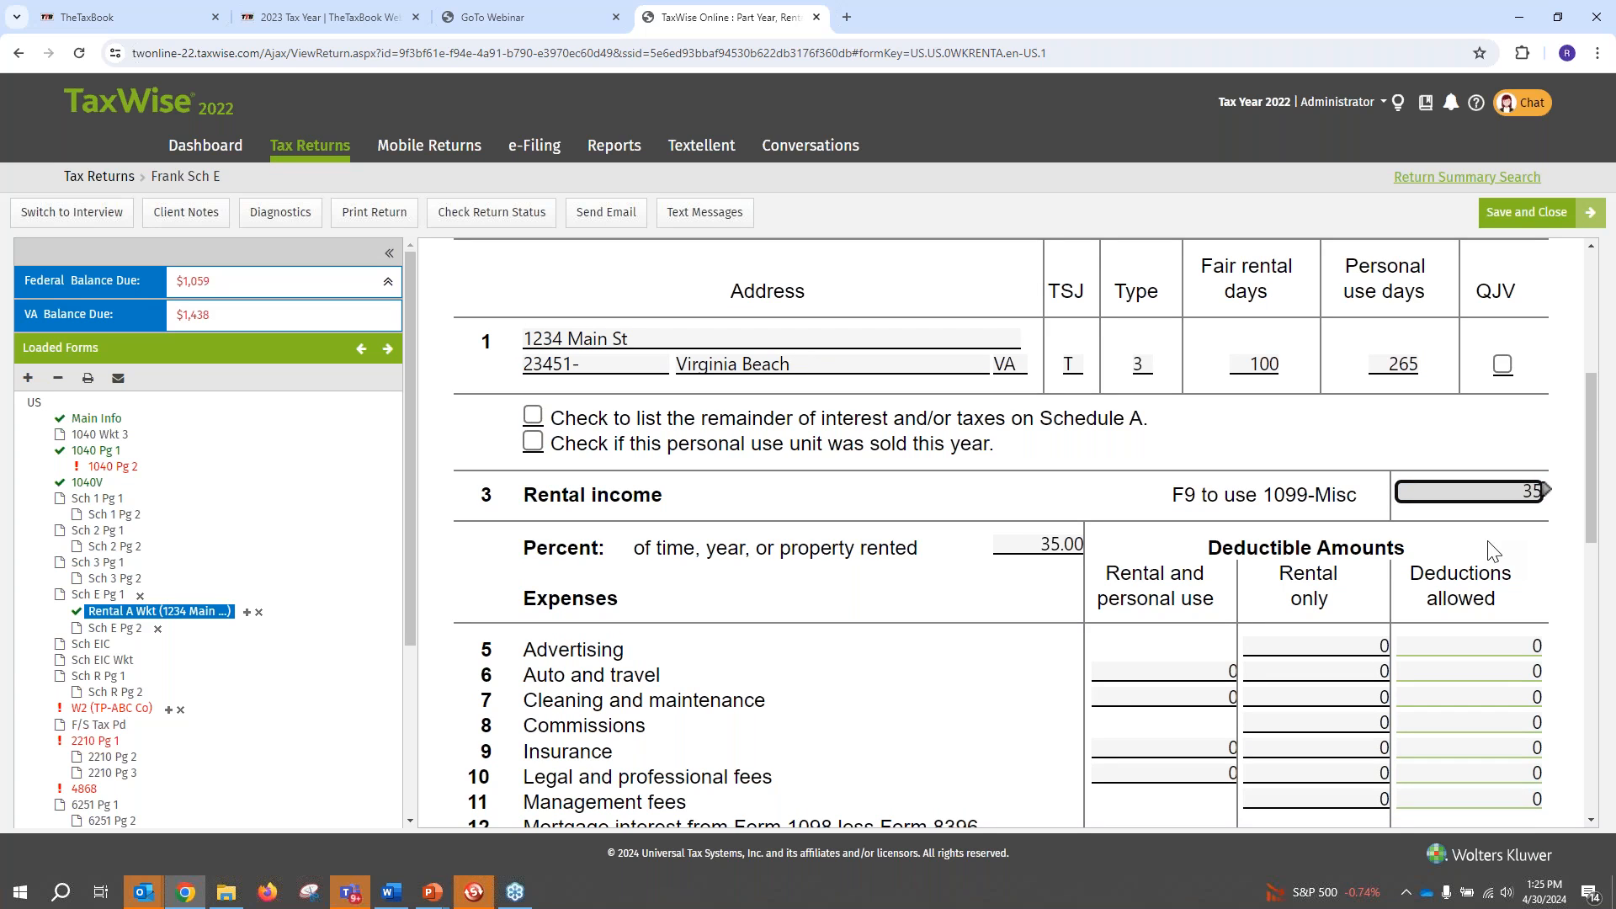
key(Tab)
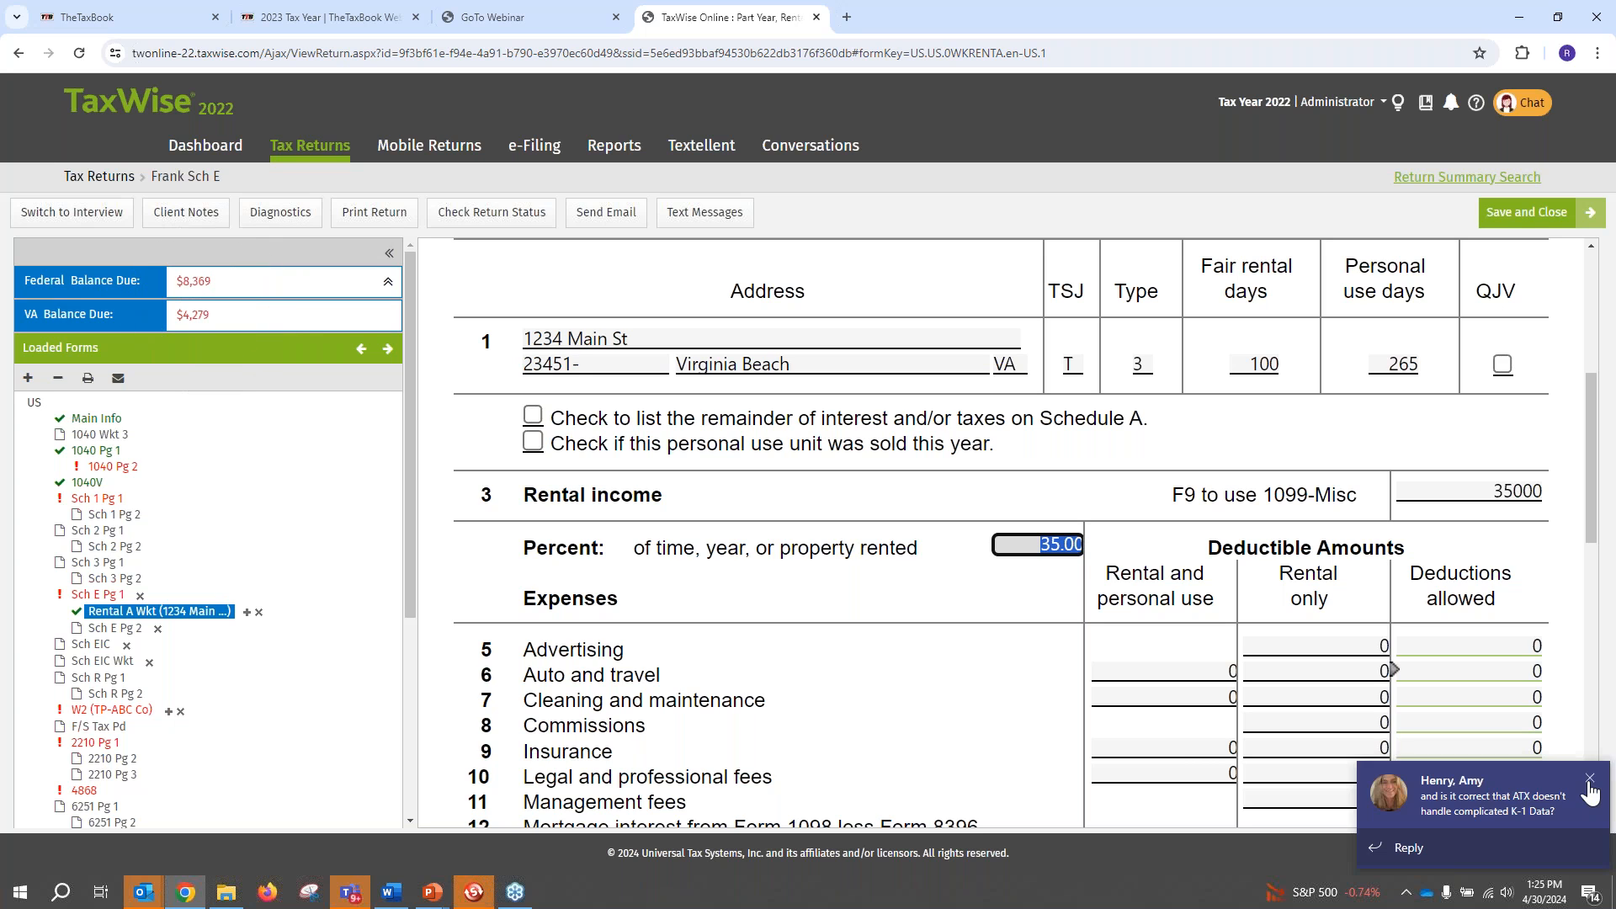
Quit Microsoft Teams to stop its pop-up notifications and return to the rental worksheet
click(1406, 892)
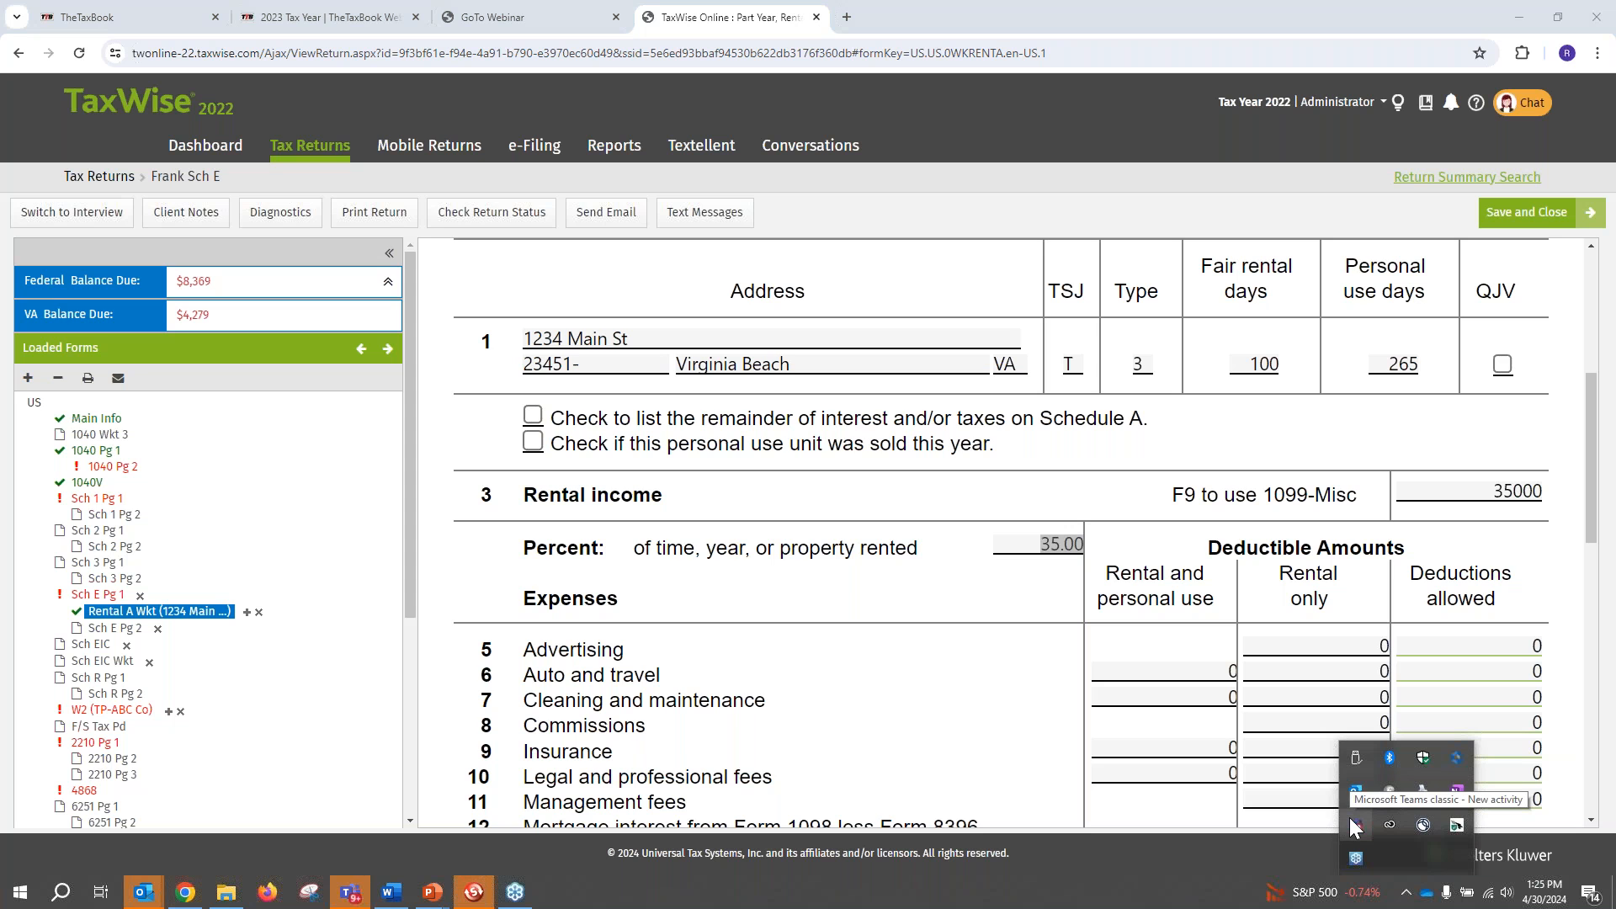
click(1009, 530)
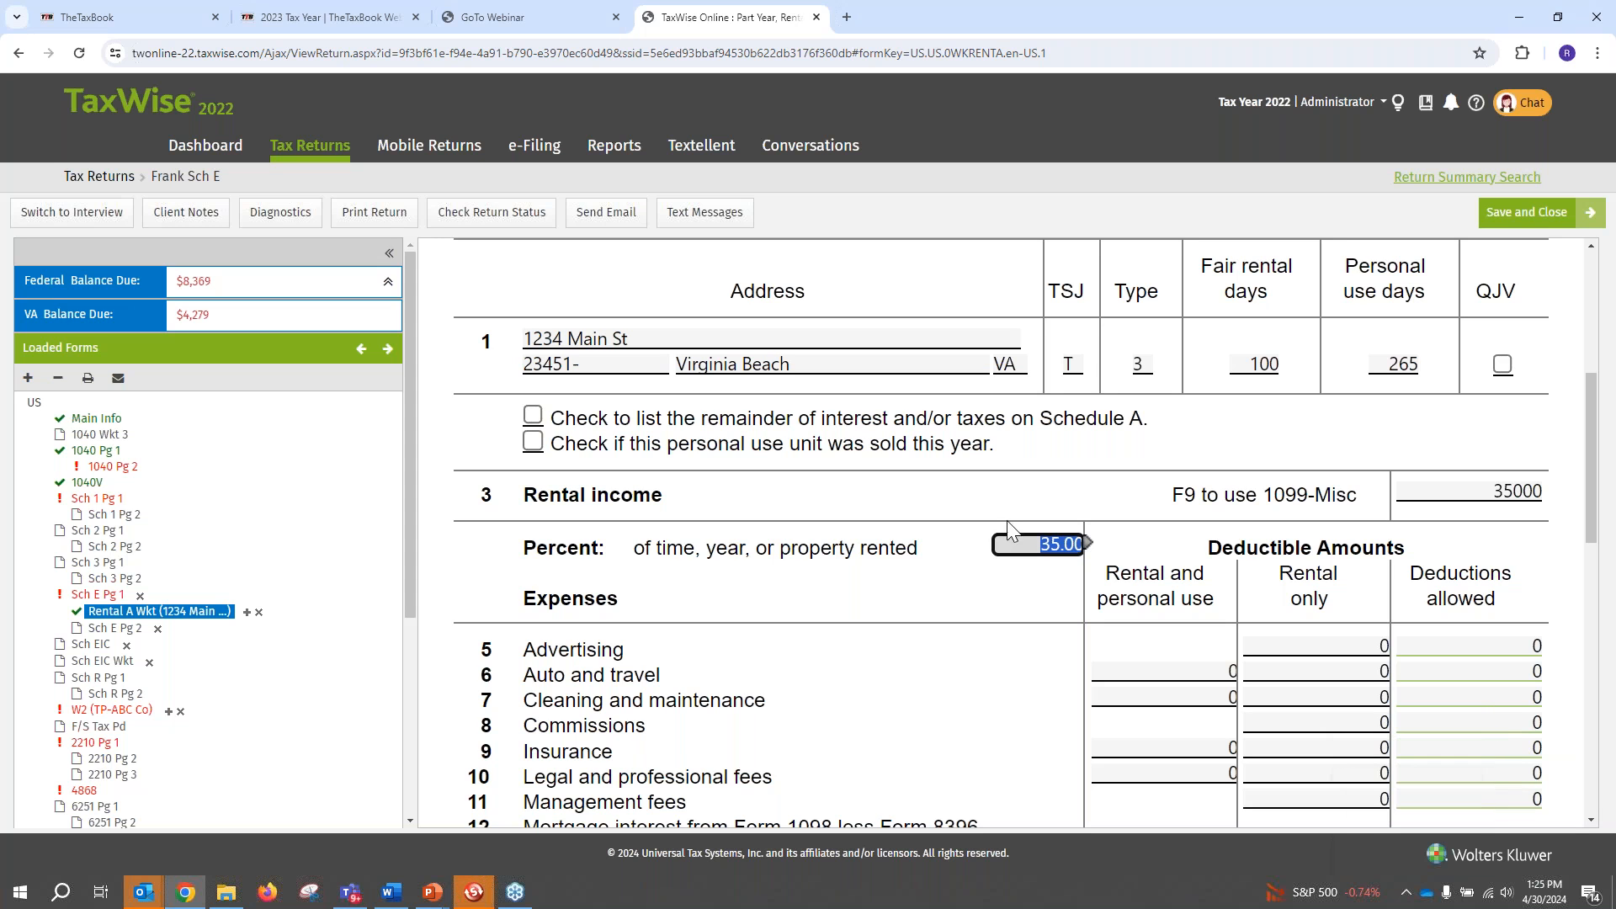
Enter 2000 as the rental-only amount for Advertising
scroll(1237, 505, down, 2)
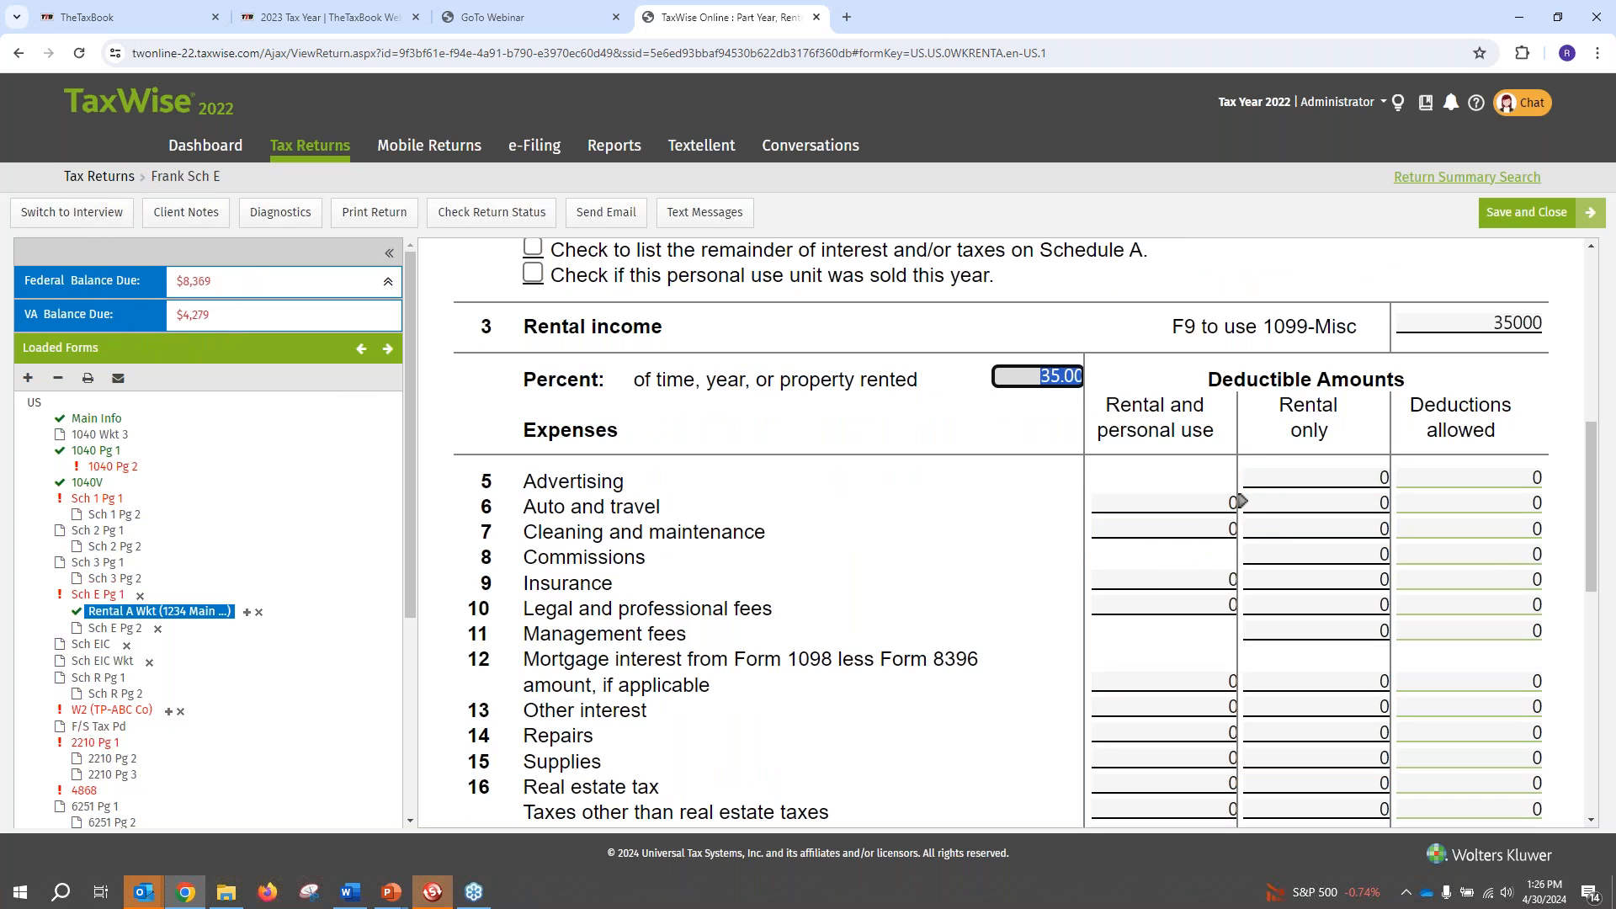
key(Tab)
text(20)
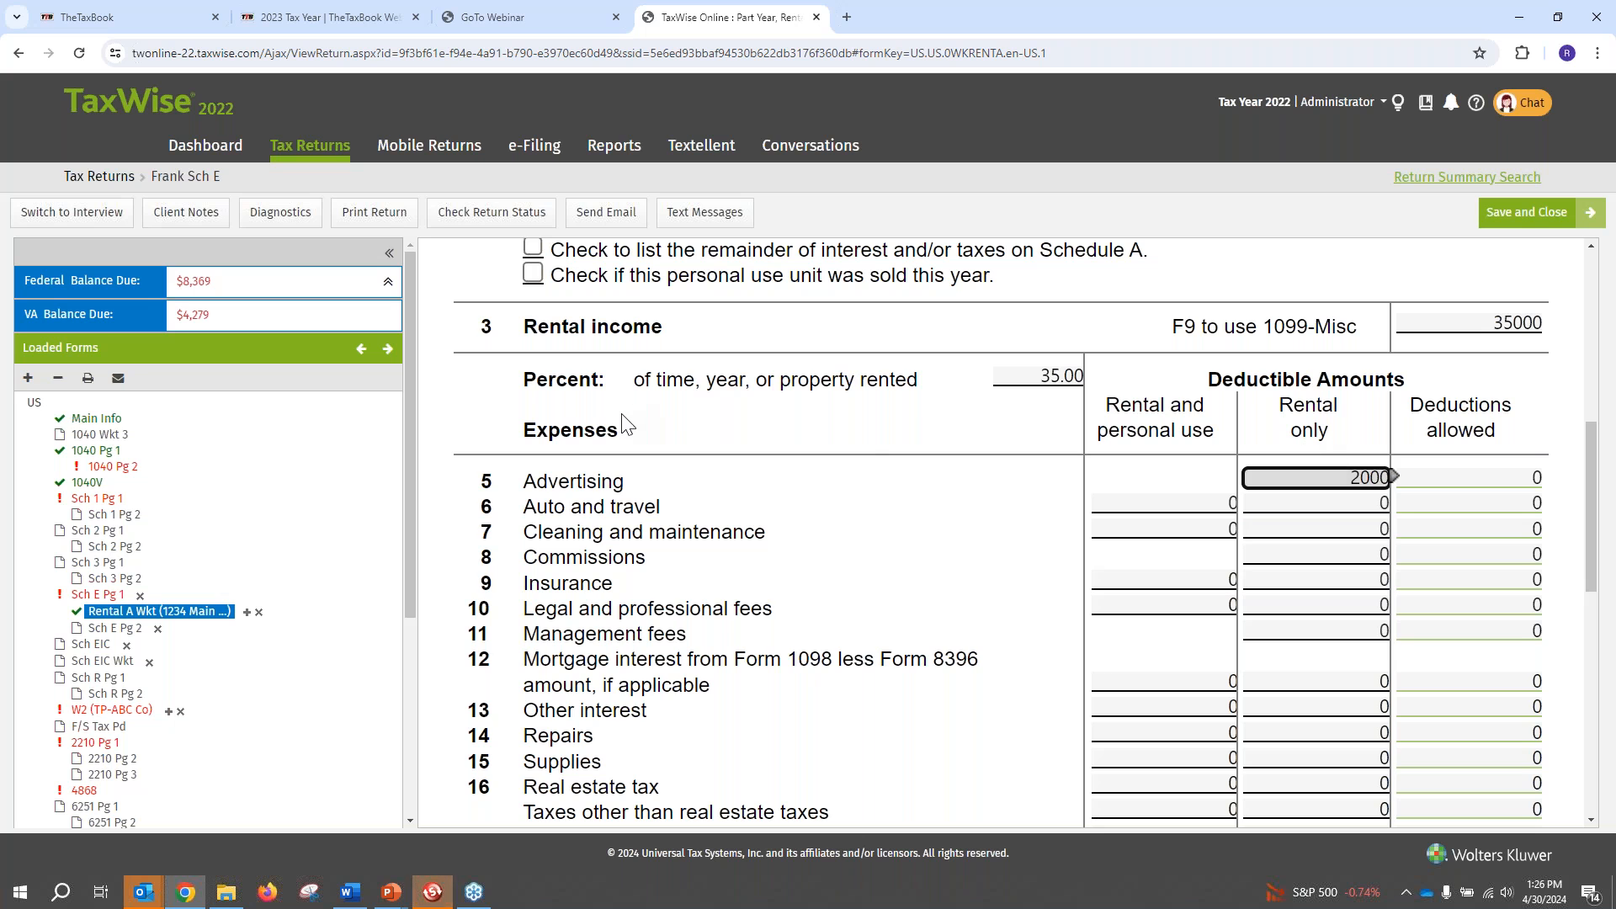
key(Tab)
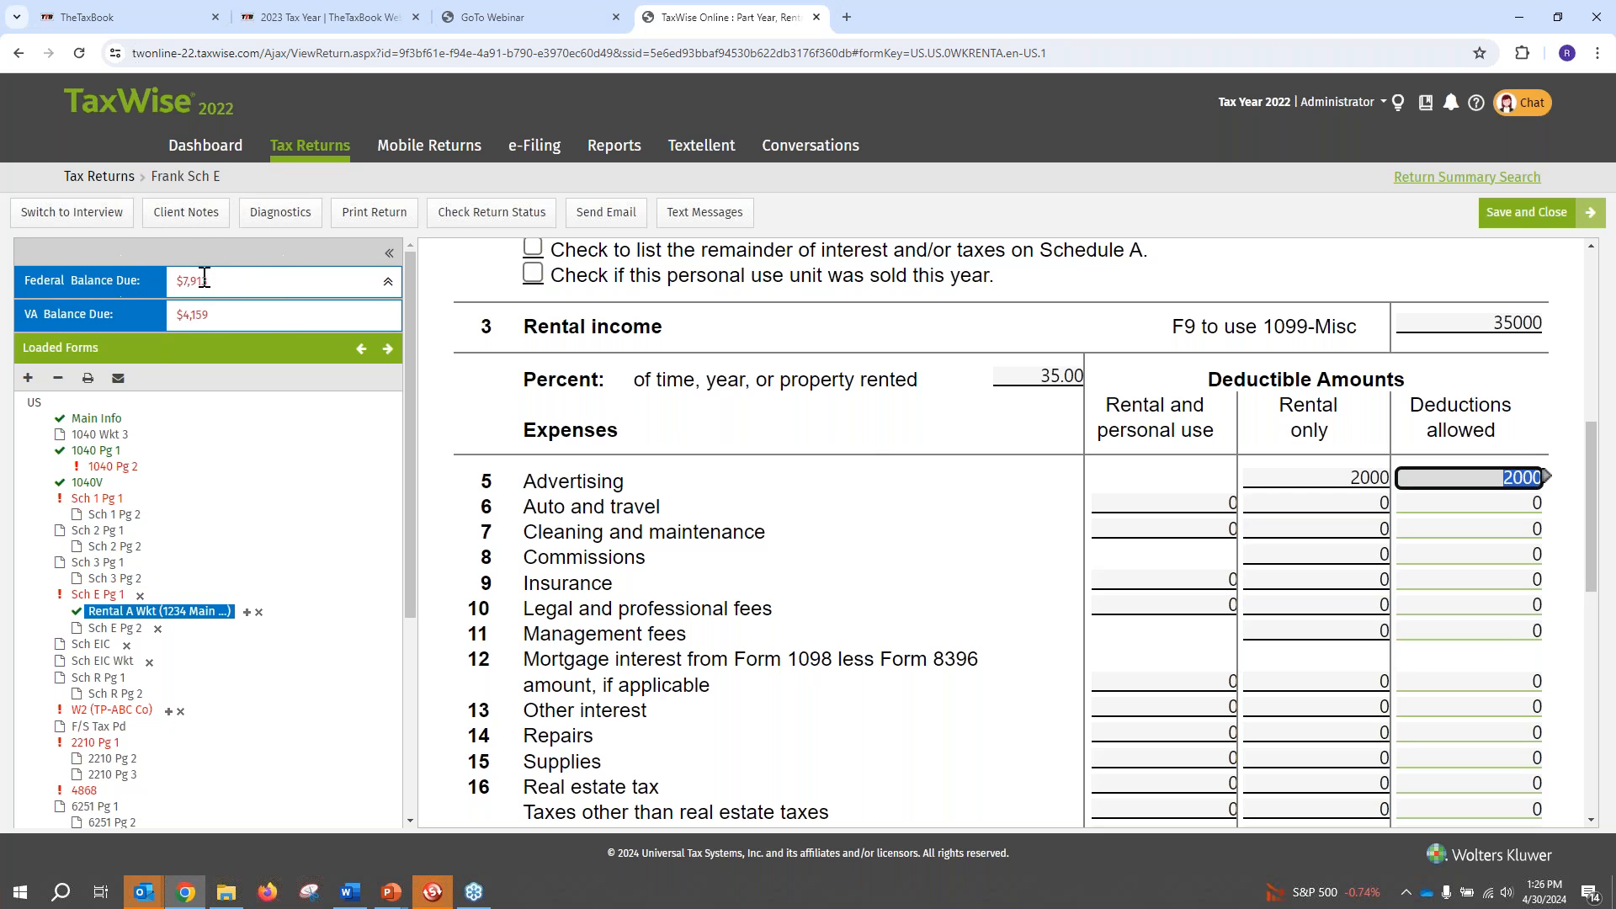
Review the fair rental days, personal use days and rented percentage that apply to expenses shared between rental and personal use
click(1185, 501)
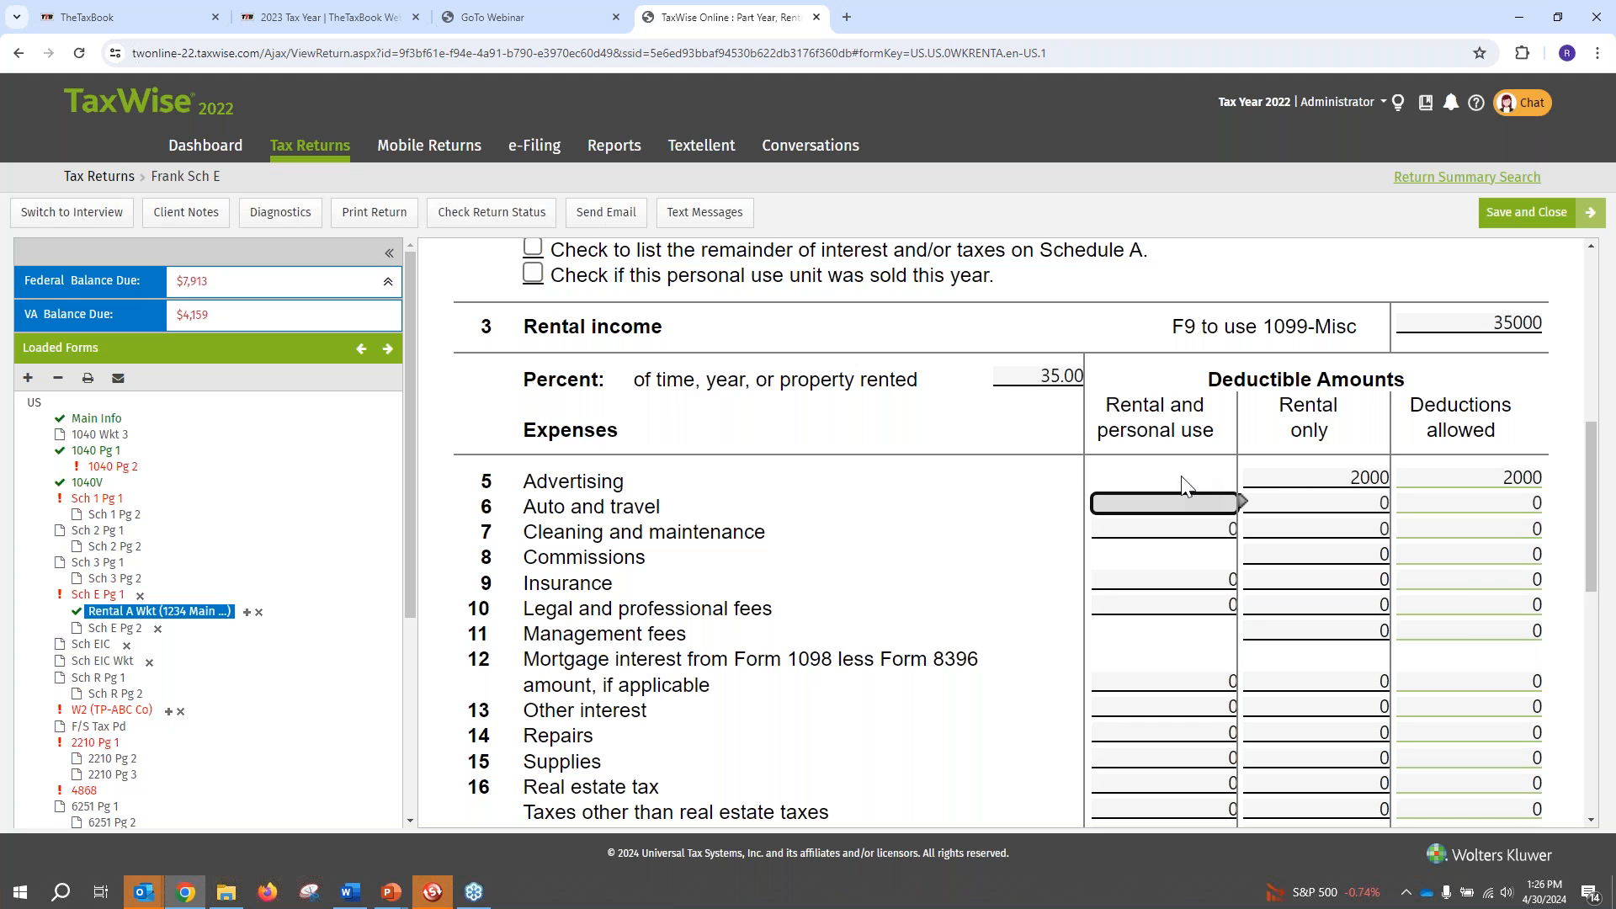
click(1189, 529)
click(1212, 528)
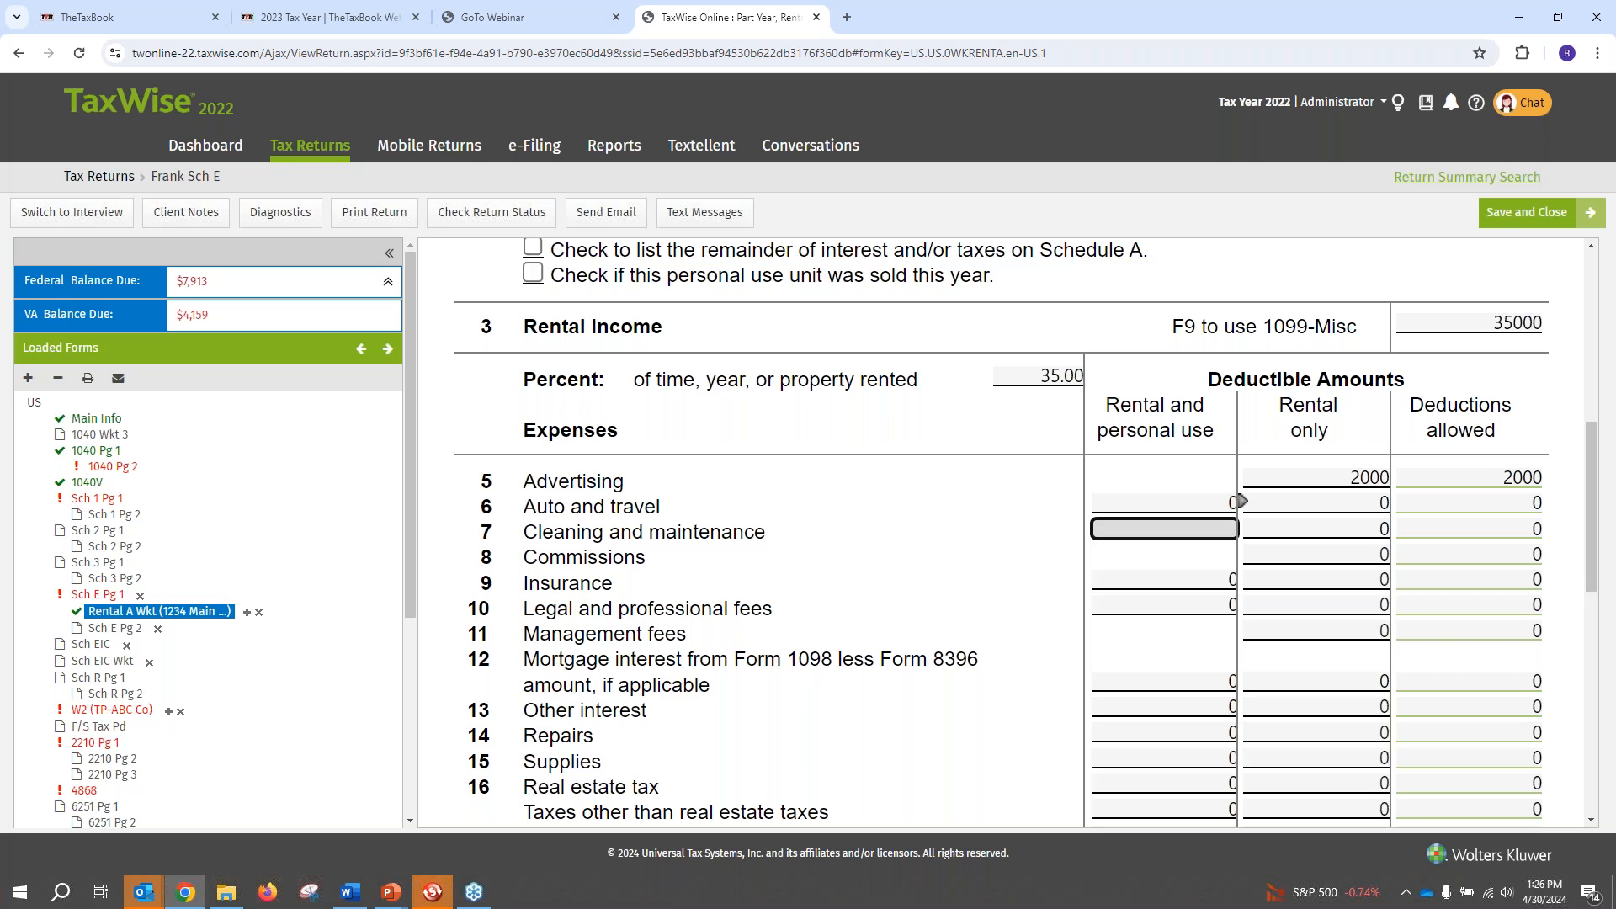
scroll(1241, 501, up, 3)
click(1262, 447)
click(1420, 447)
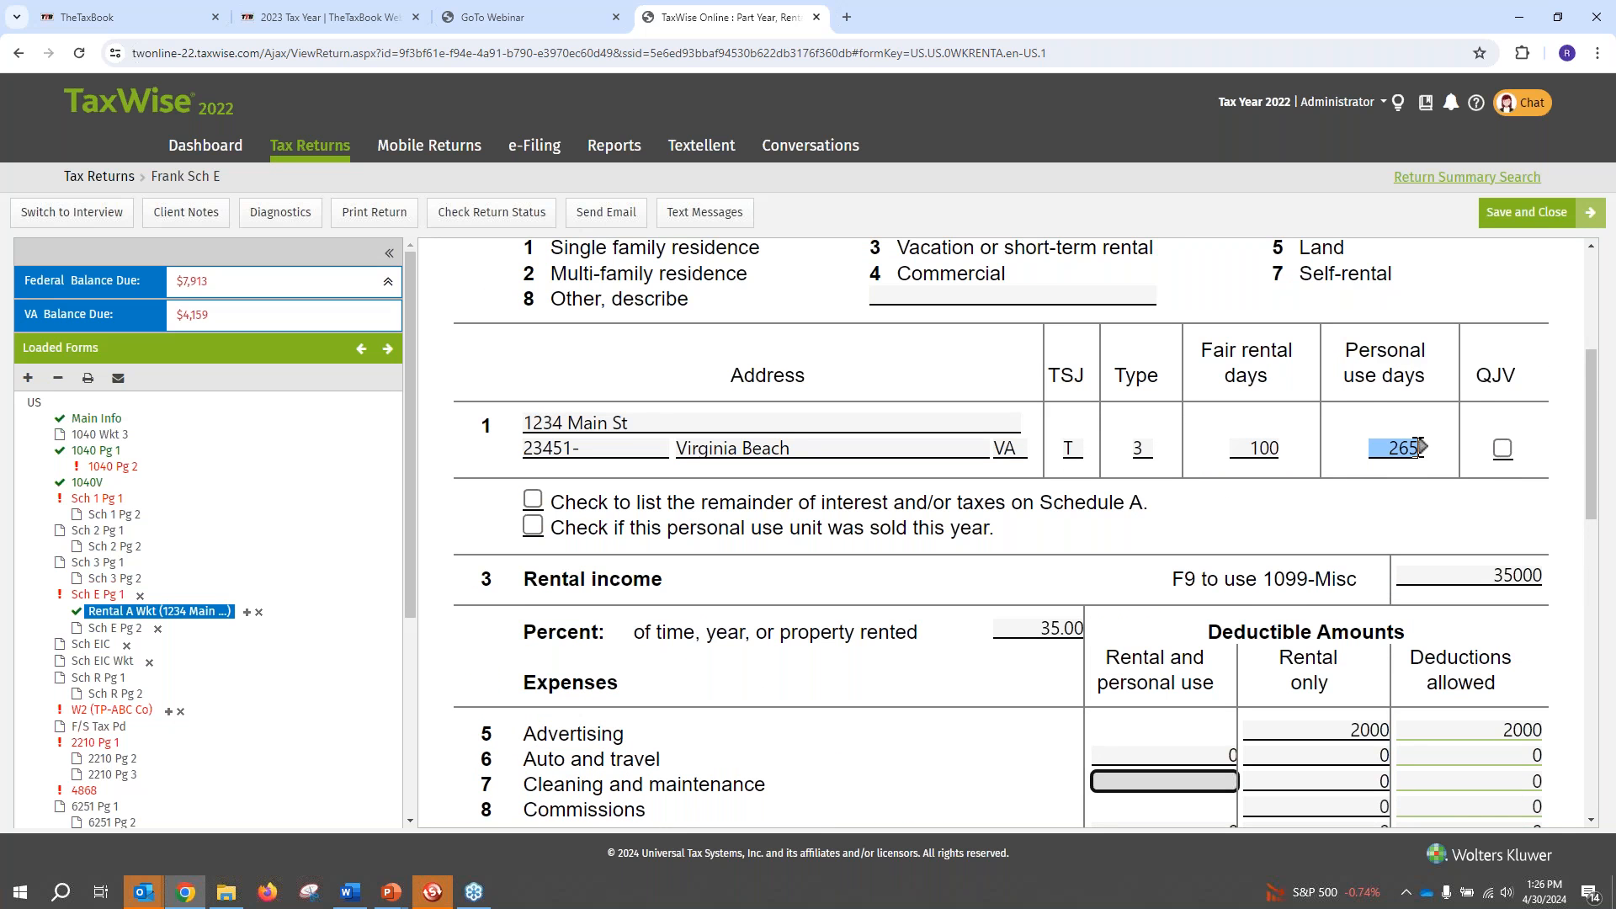
click(1263, 448)
scroll(1220, 505, down, 3)
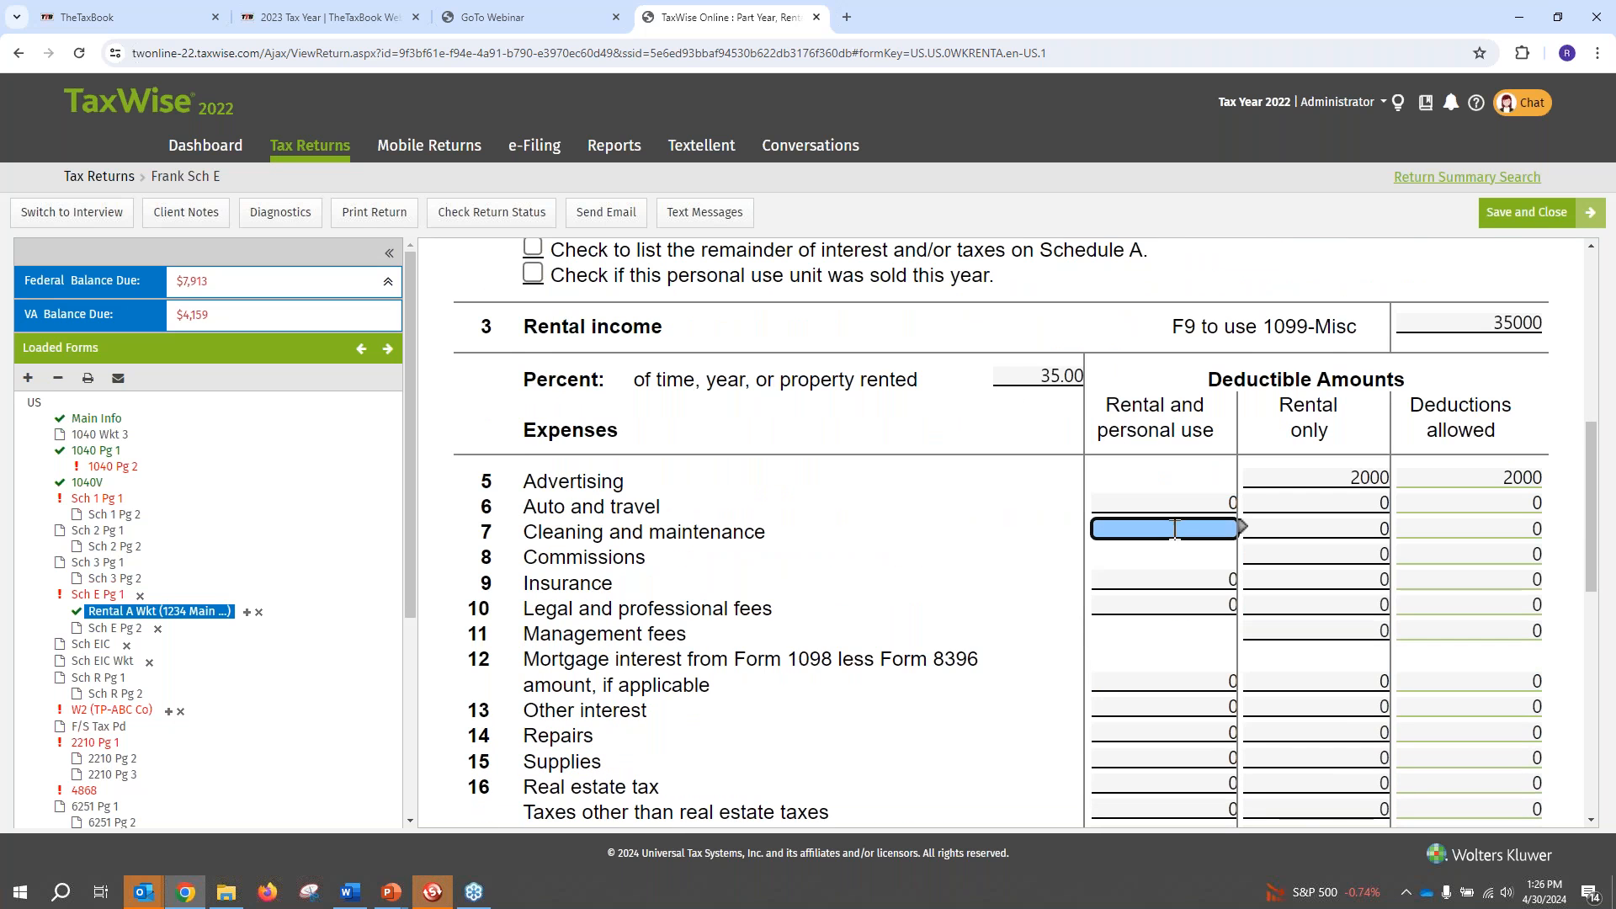
click(1060, 375)
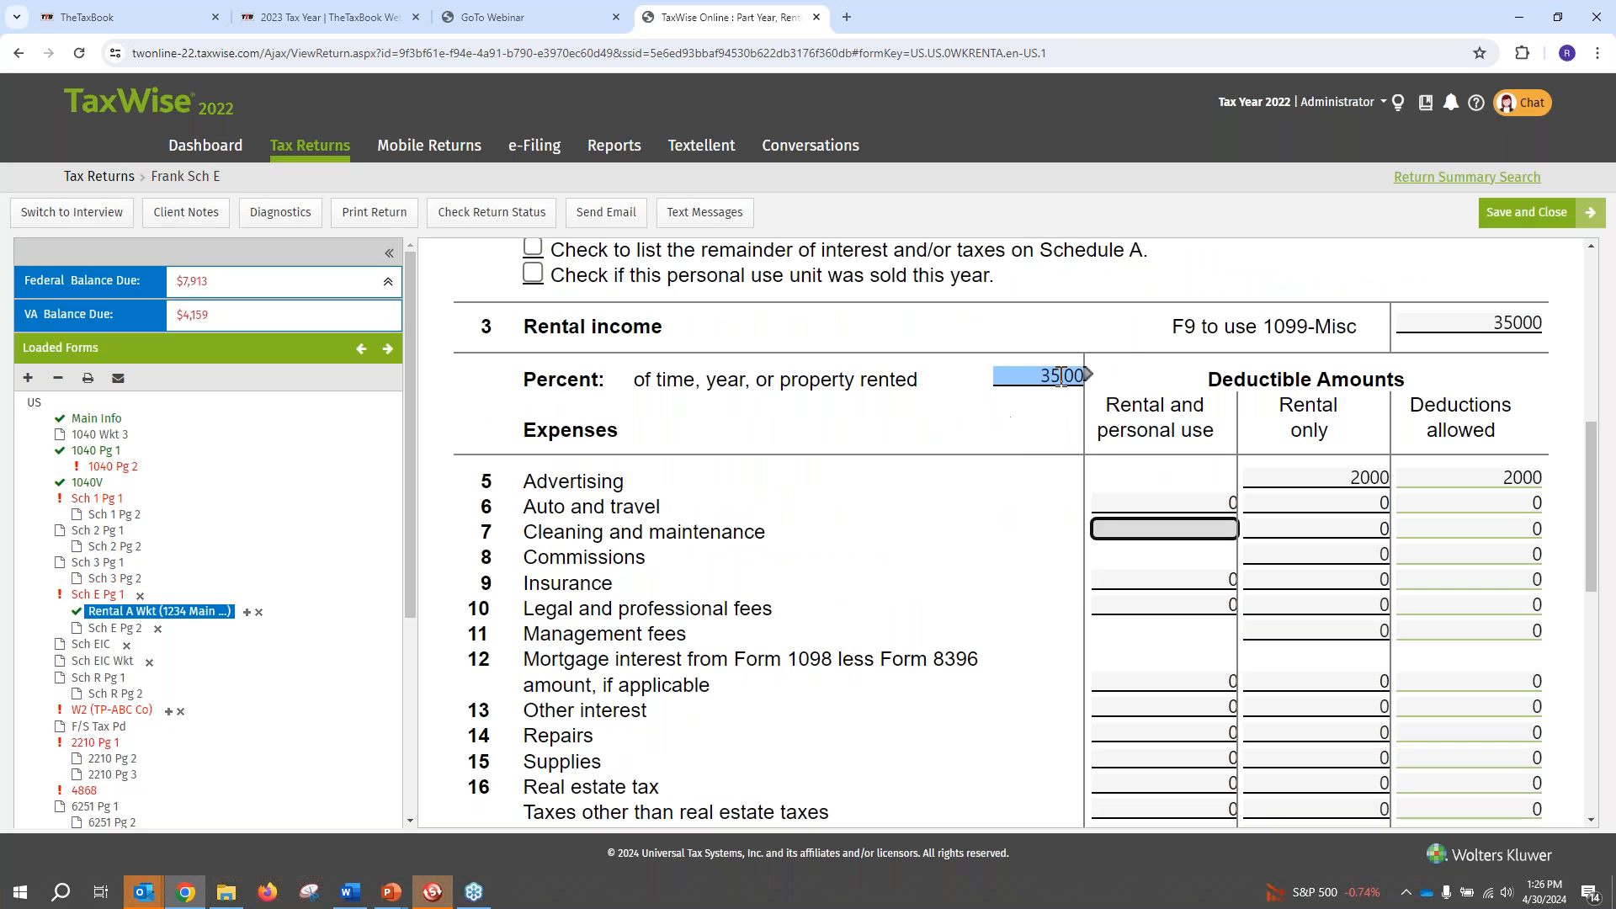
Enter 500 as the rental and personal use amount for Cleaning and maintenance
click(1212, 500)
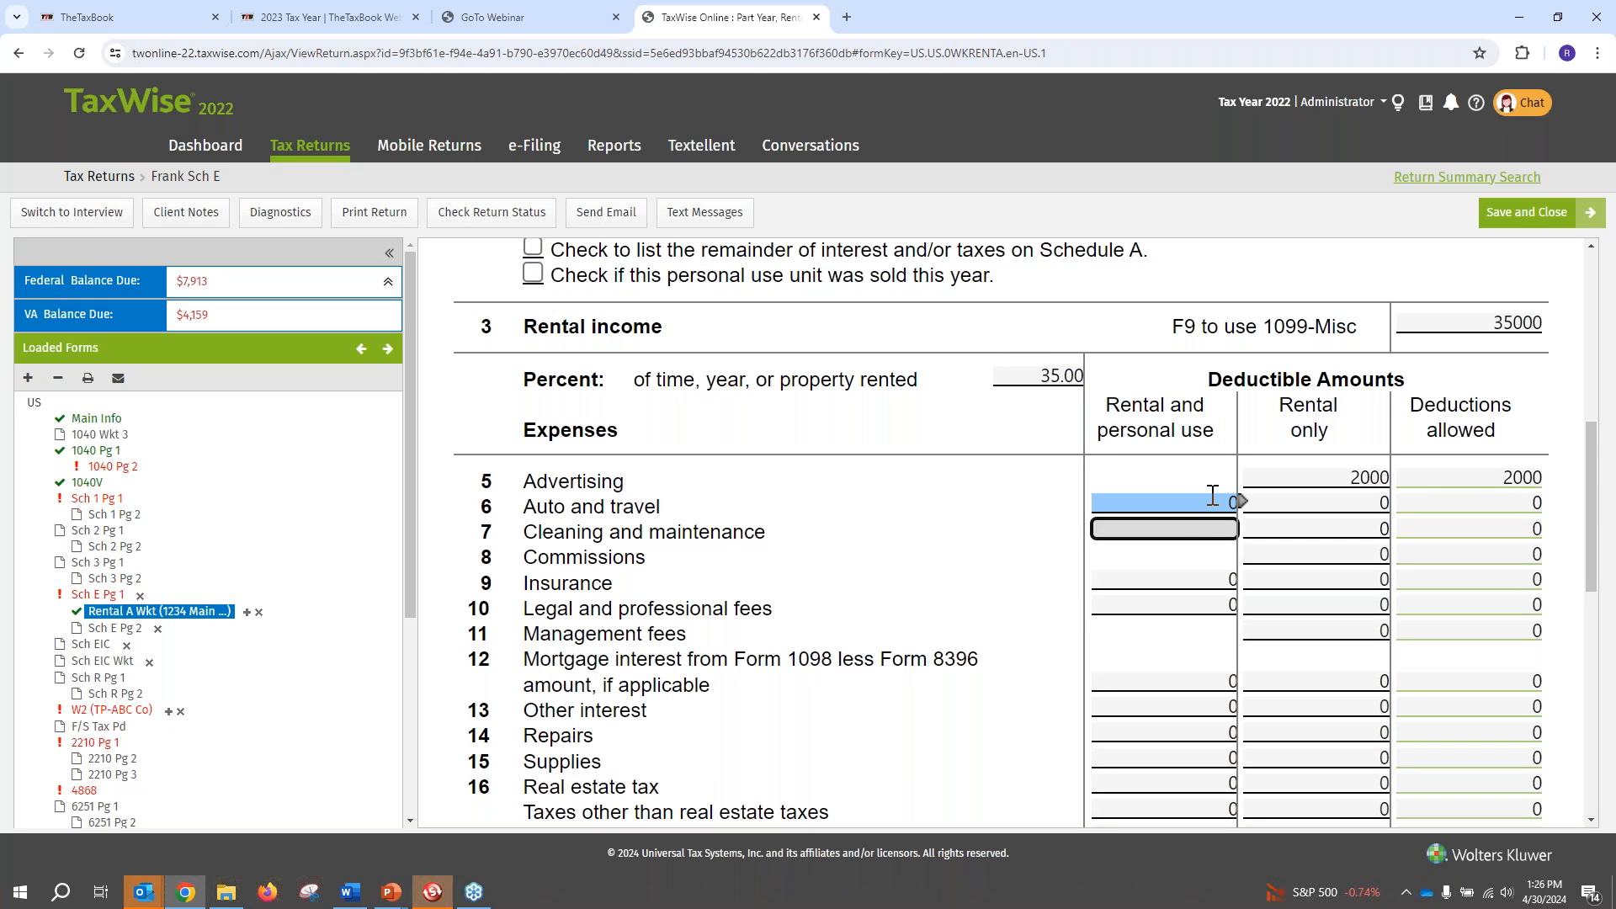
text(500)
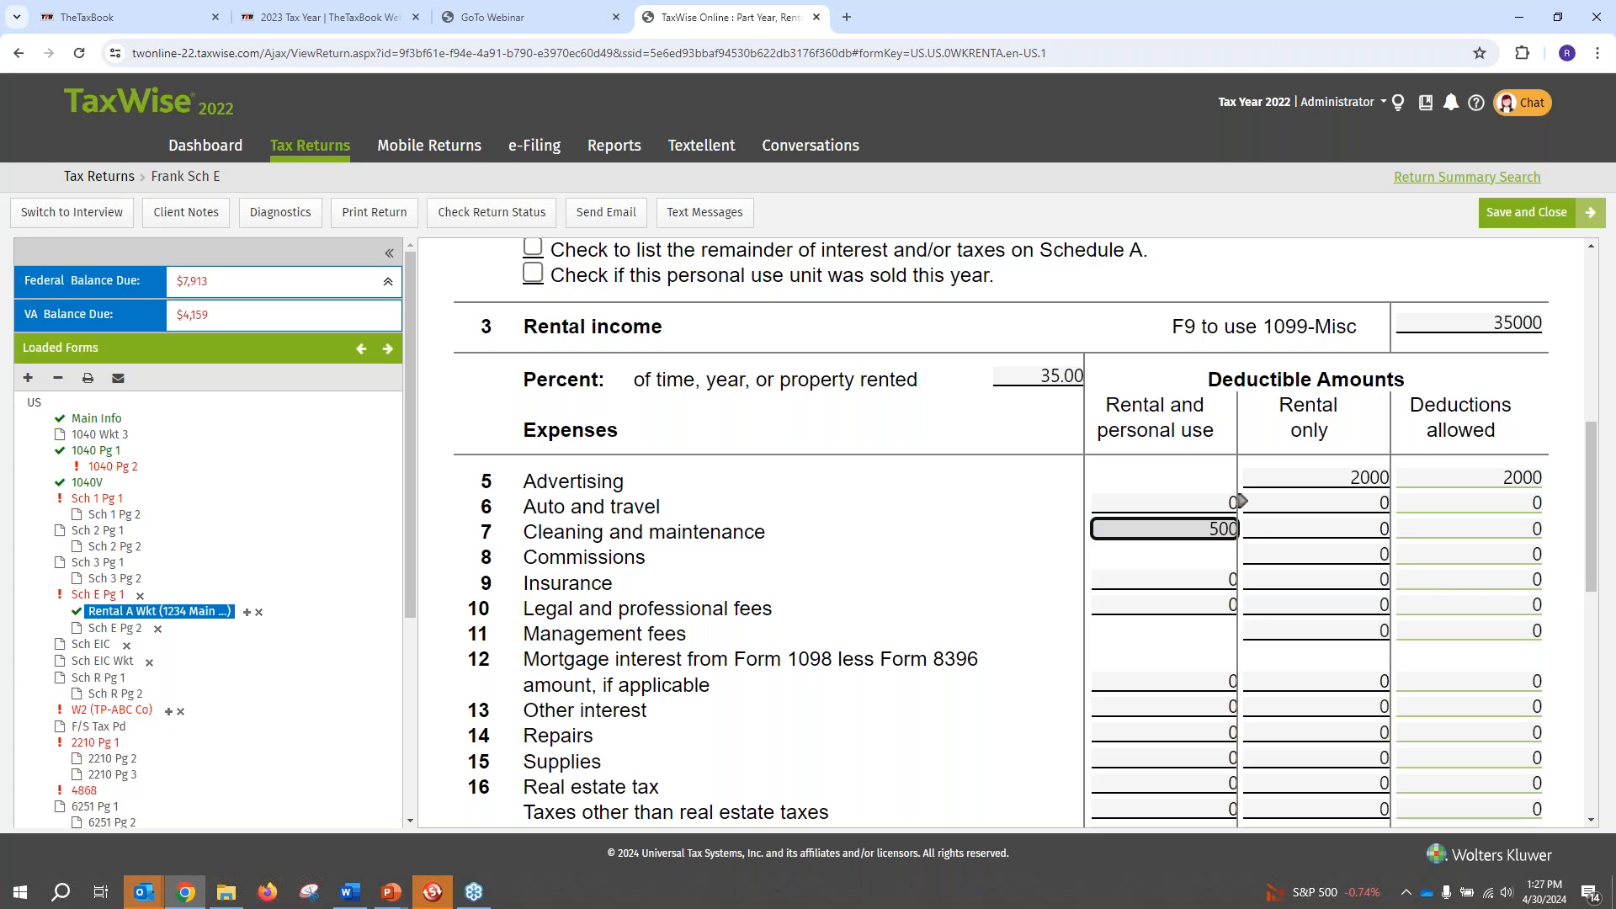
key(Tab)
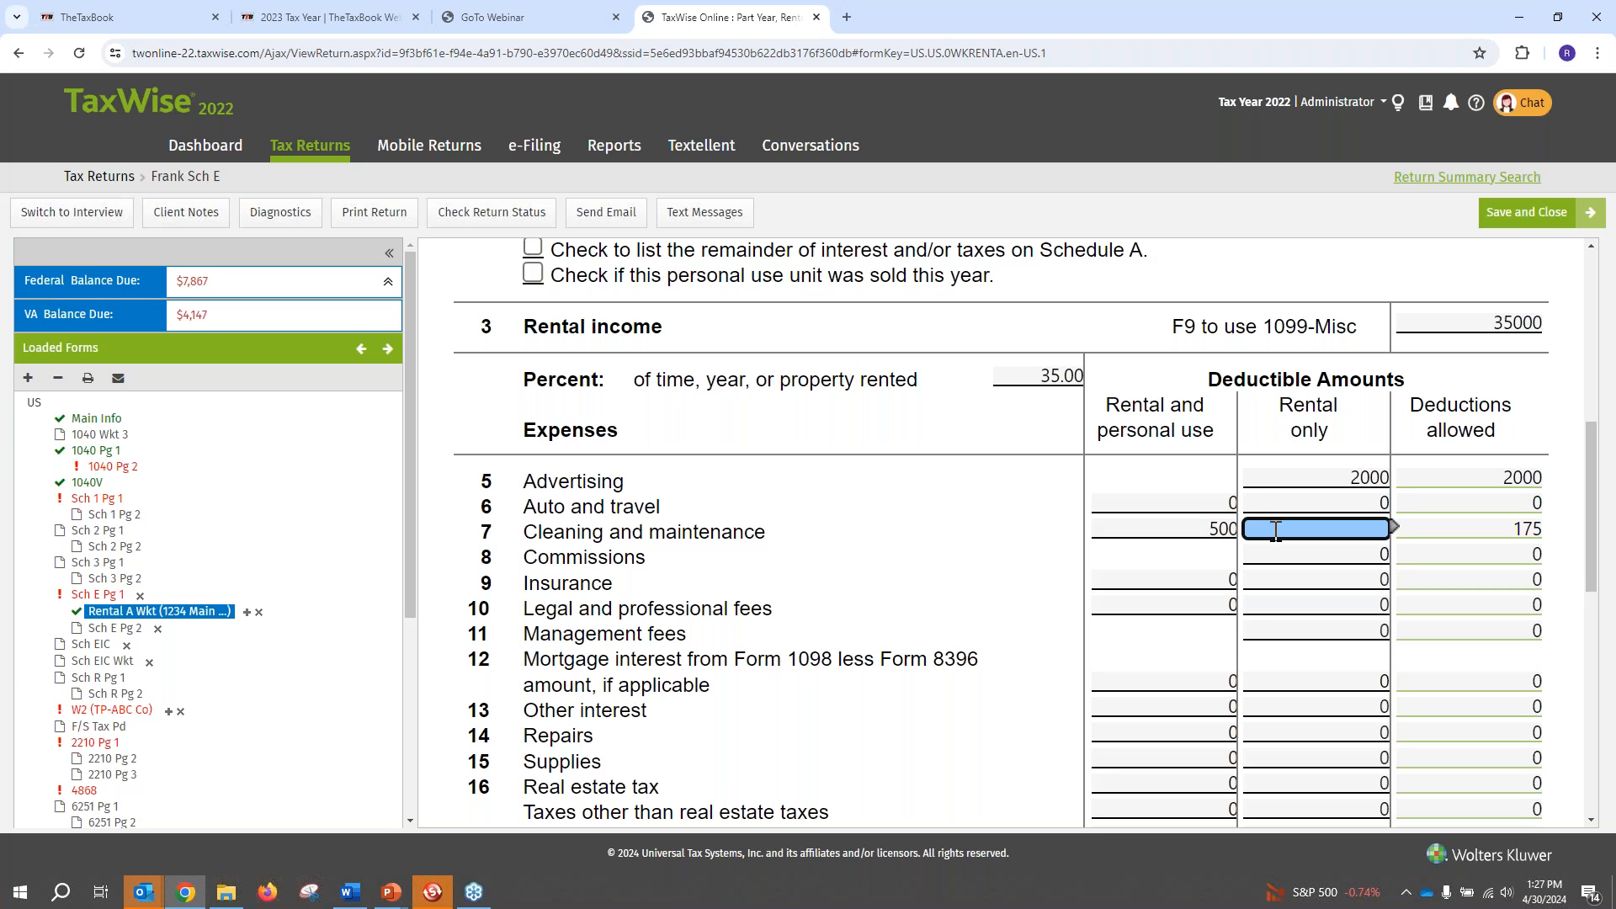
Compare the Cleaning and maintenance shared-use amount and rented percentage with that line's allowed deduction
click(1212, 530)
click(1517, 530)
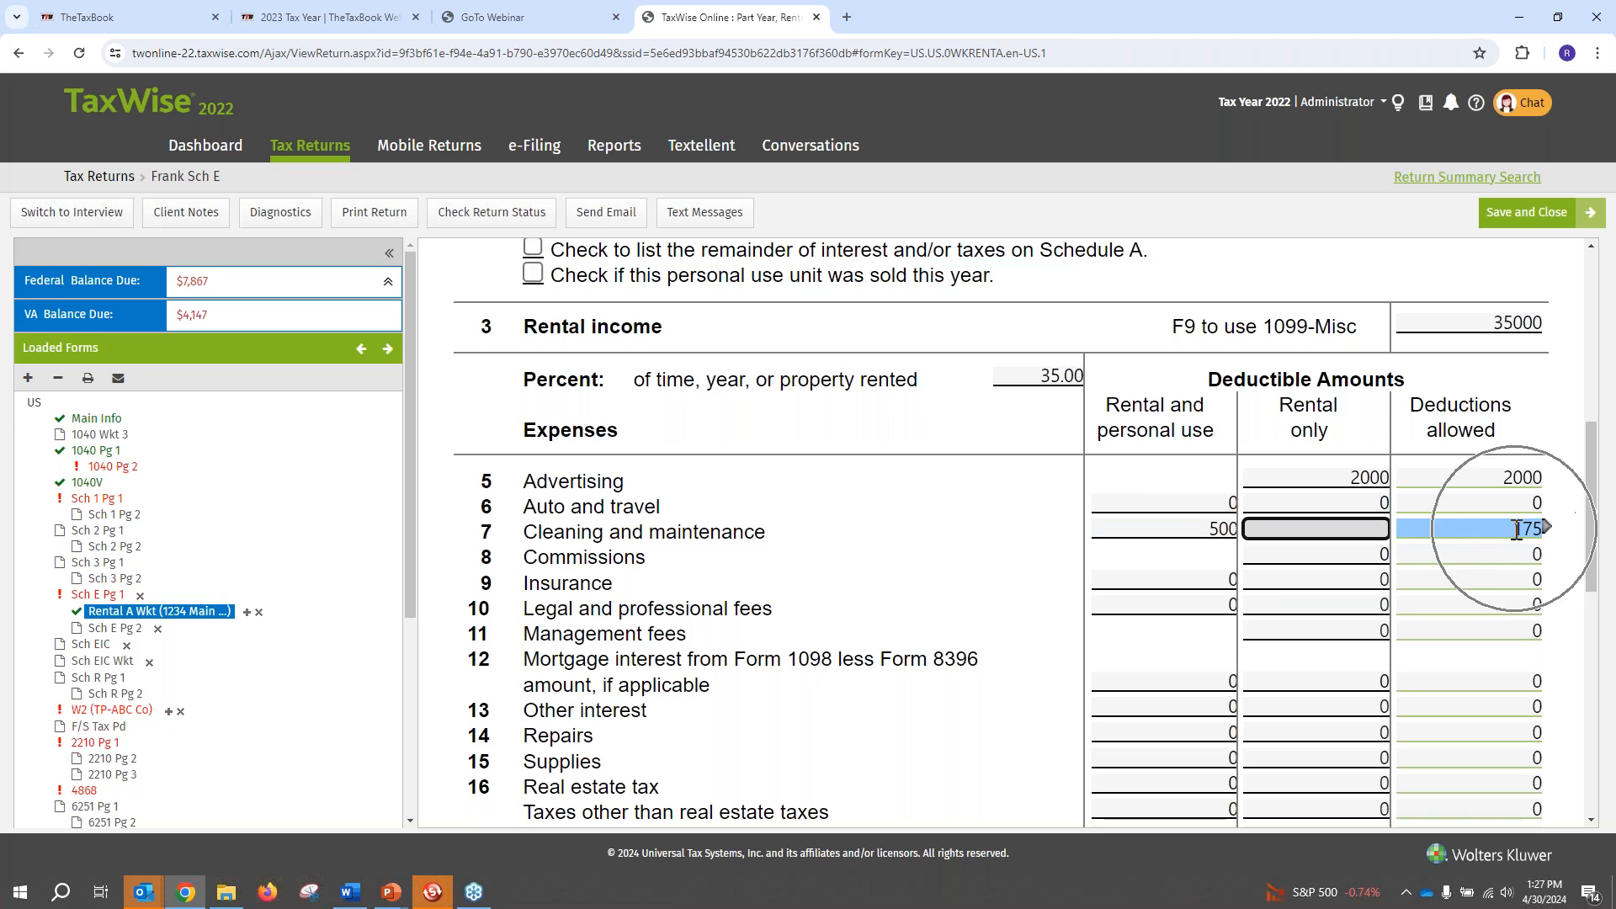
click(1223, 529)
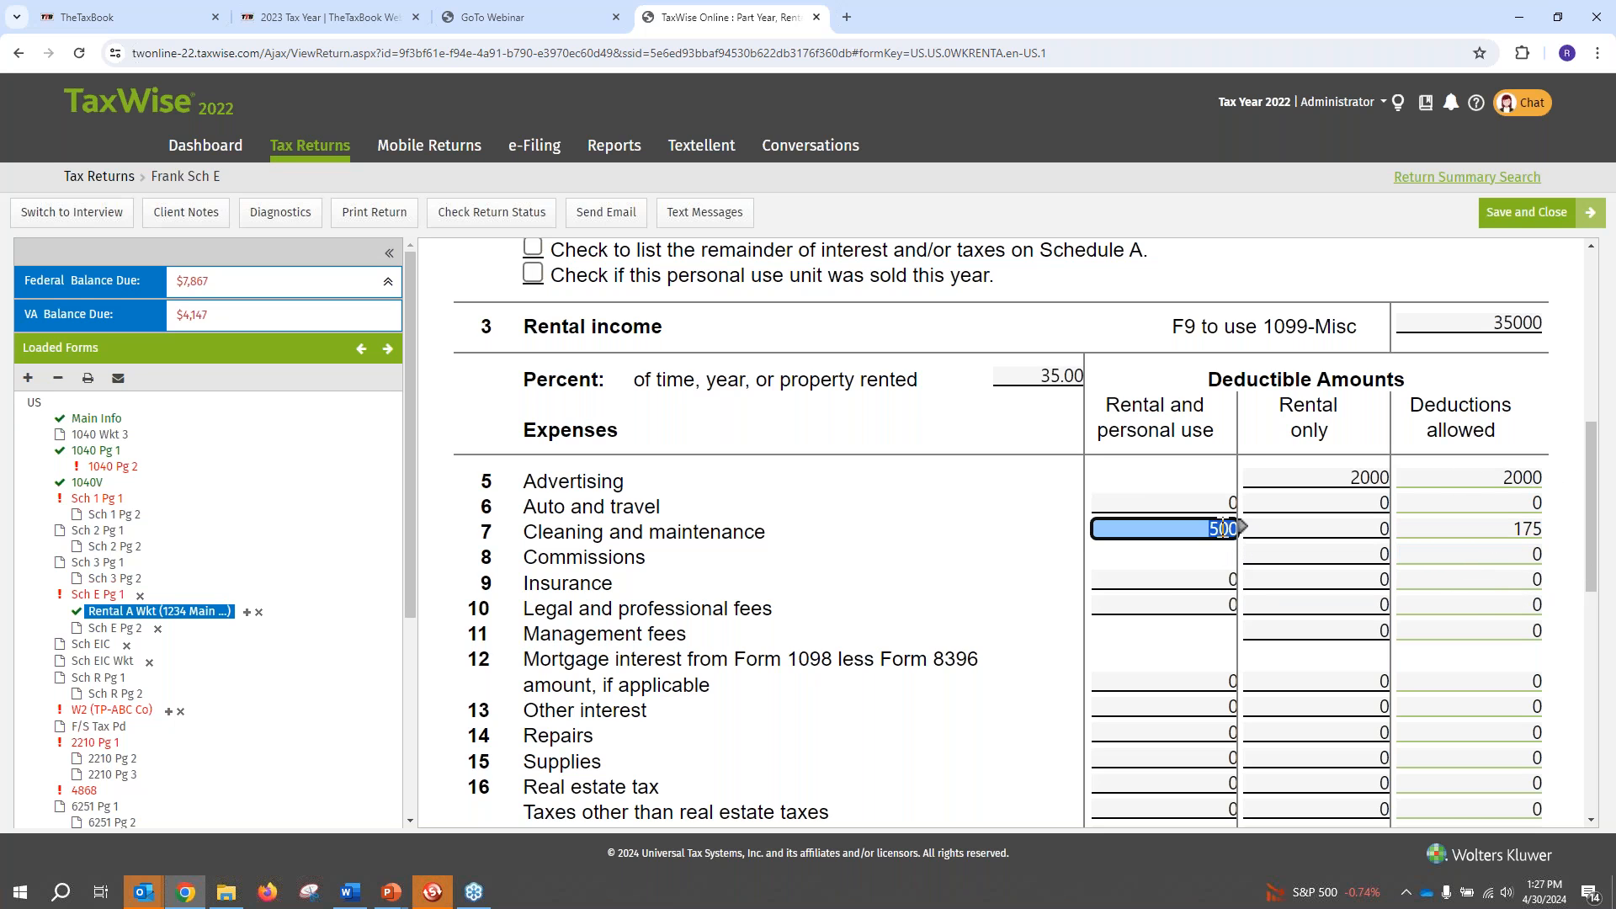
click(1212, 530)
click(1066, 375)
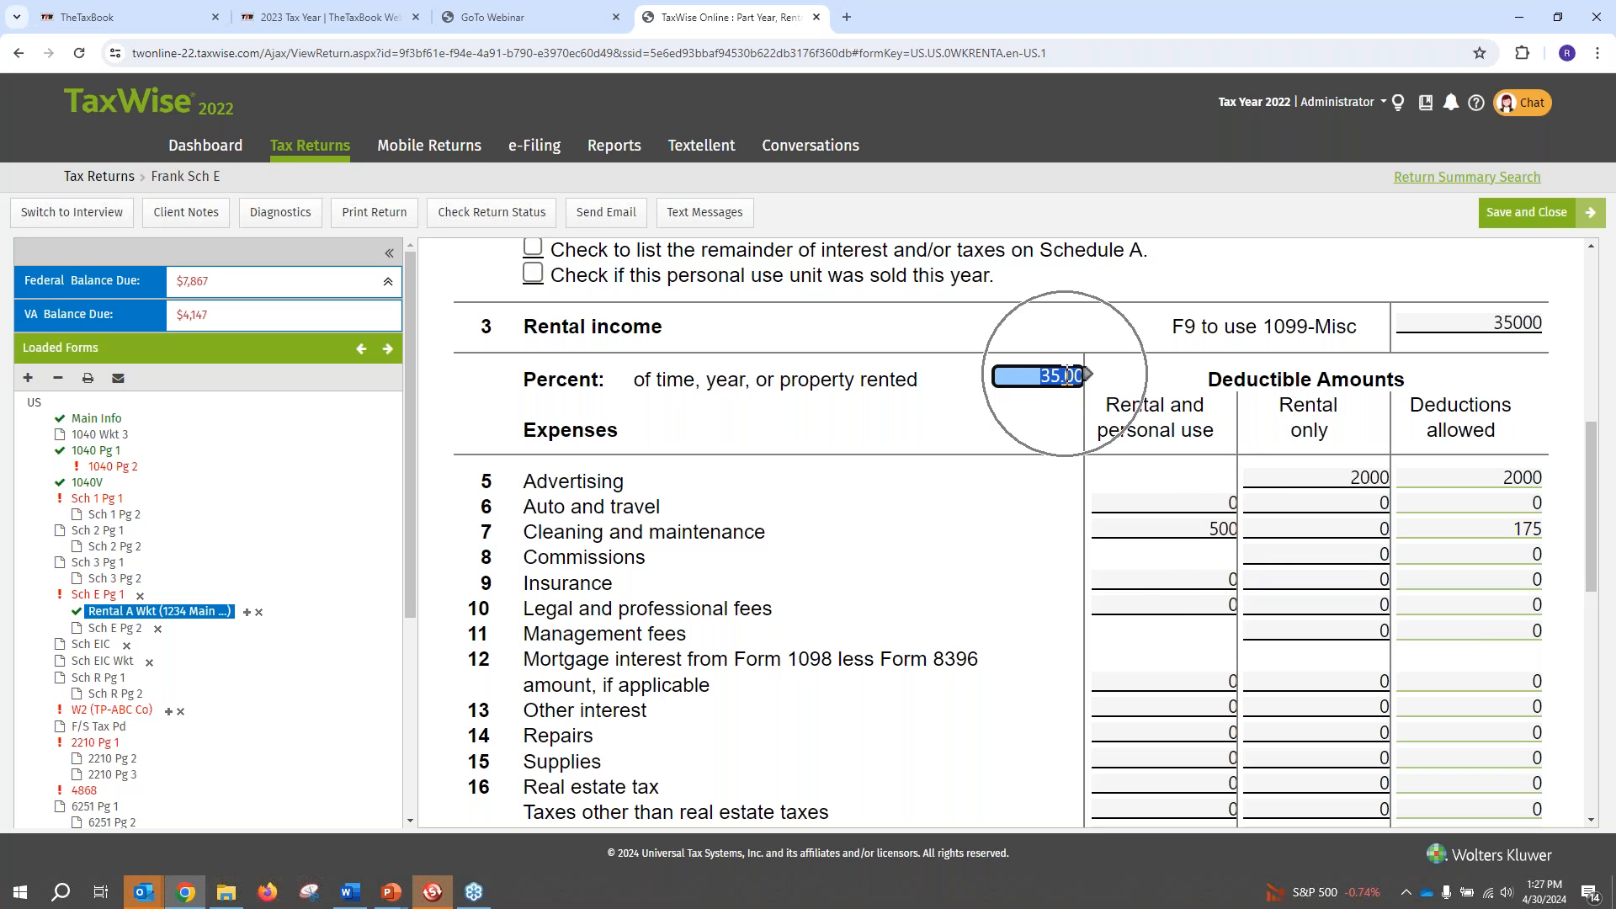
click(1298, 525)
click(1540, 527)
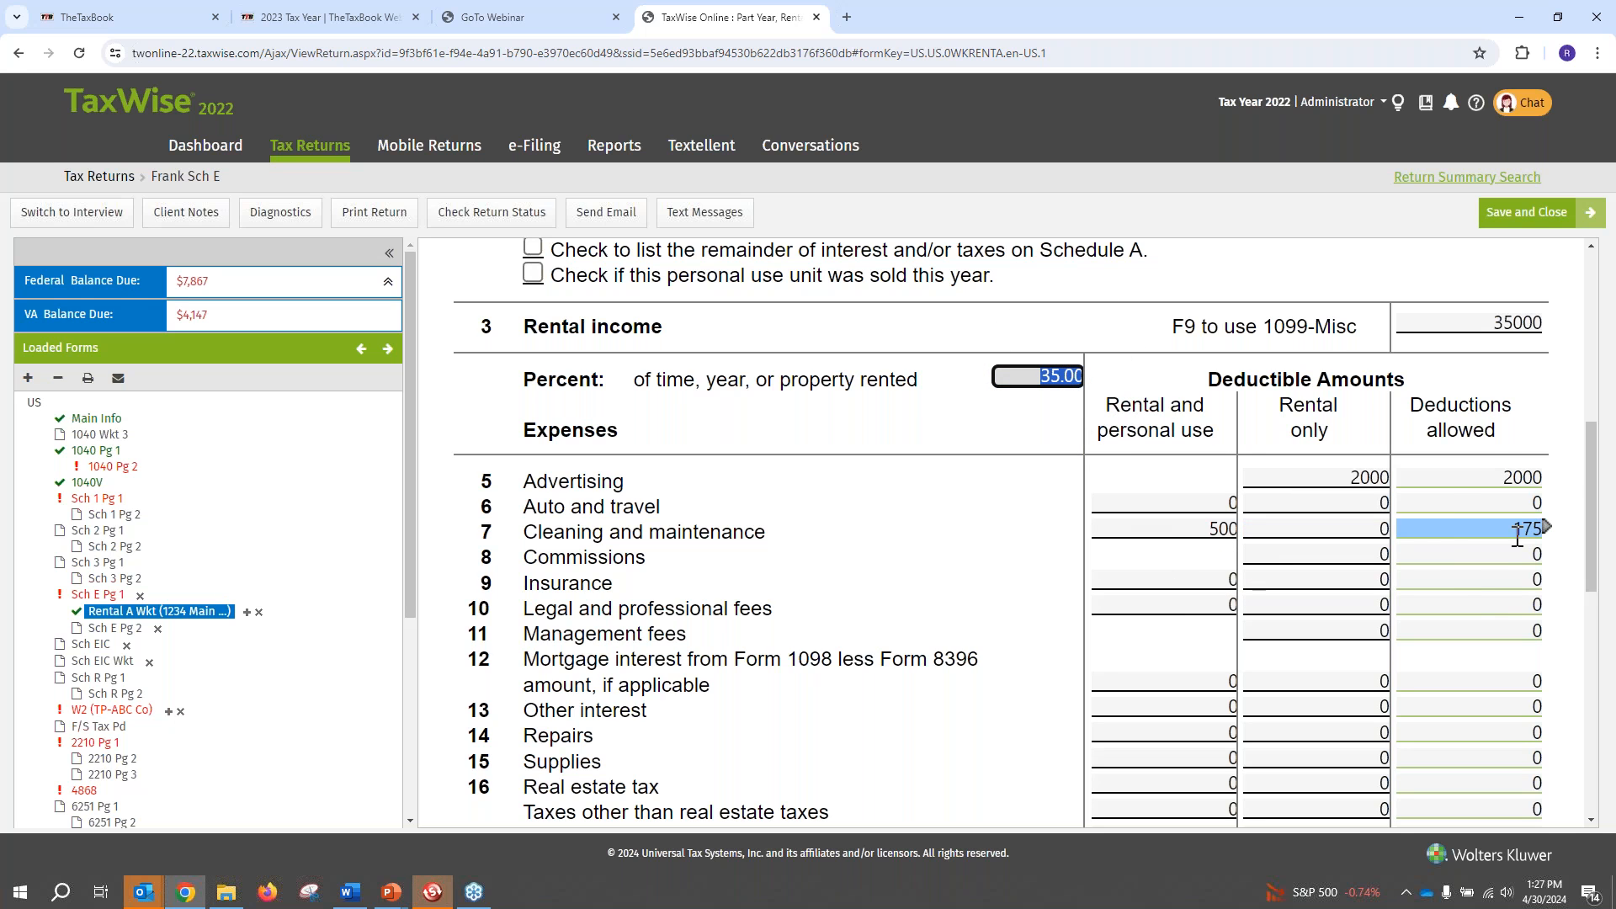
Enter 1200 as the rental-only amount for Cleaning and maintenance
click(1372, 538)
click(1372, 539)
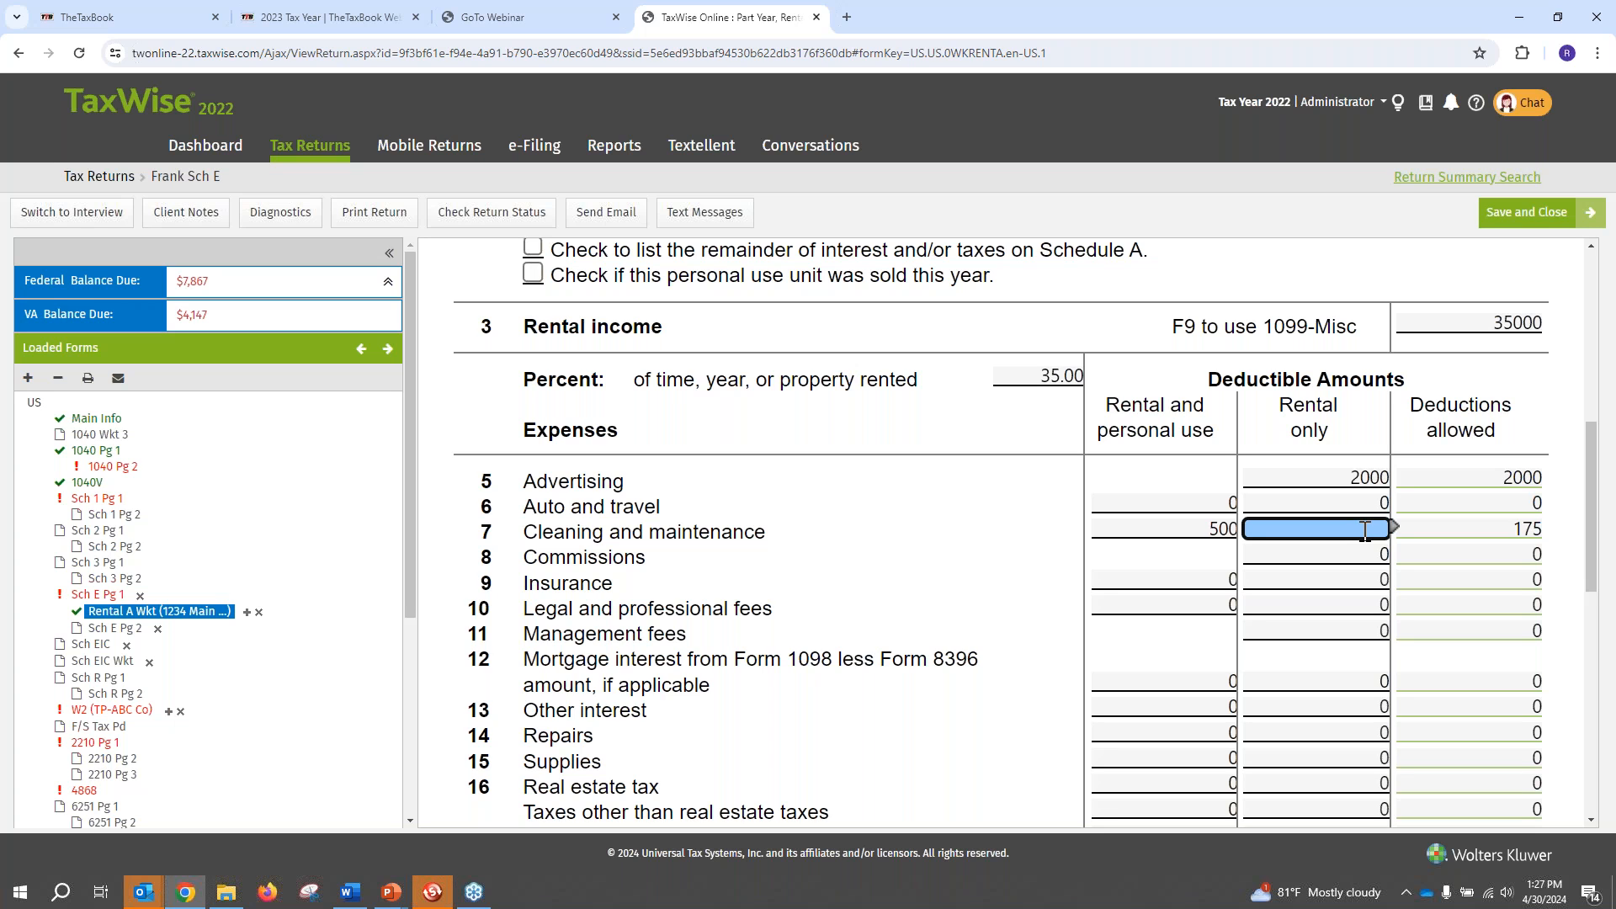
text(00)
key(Tab)
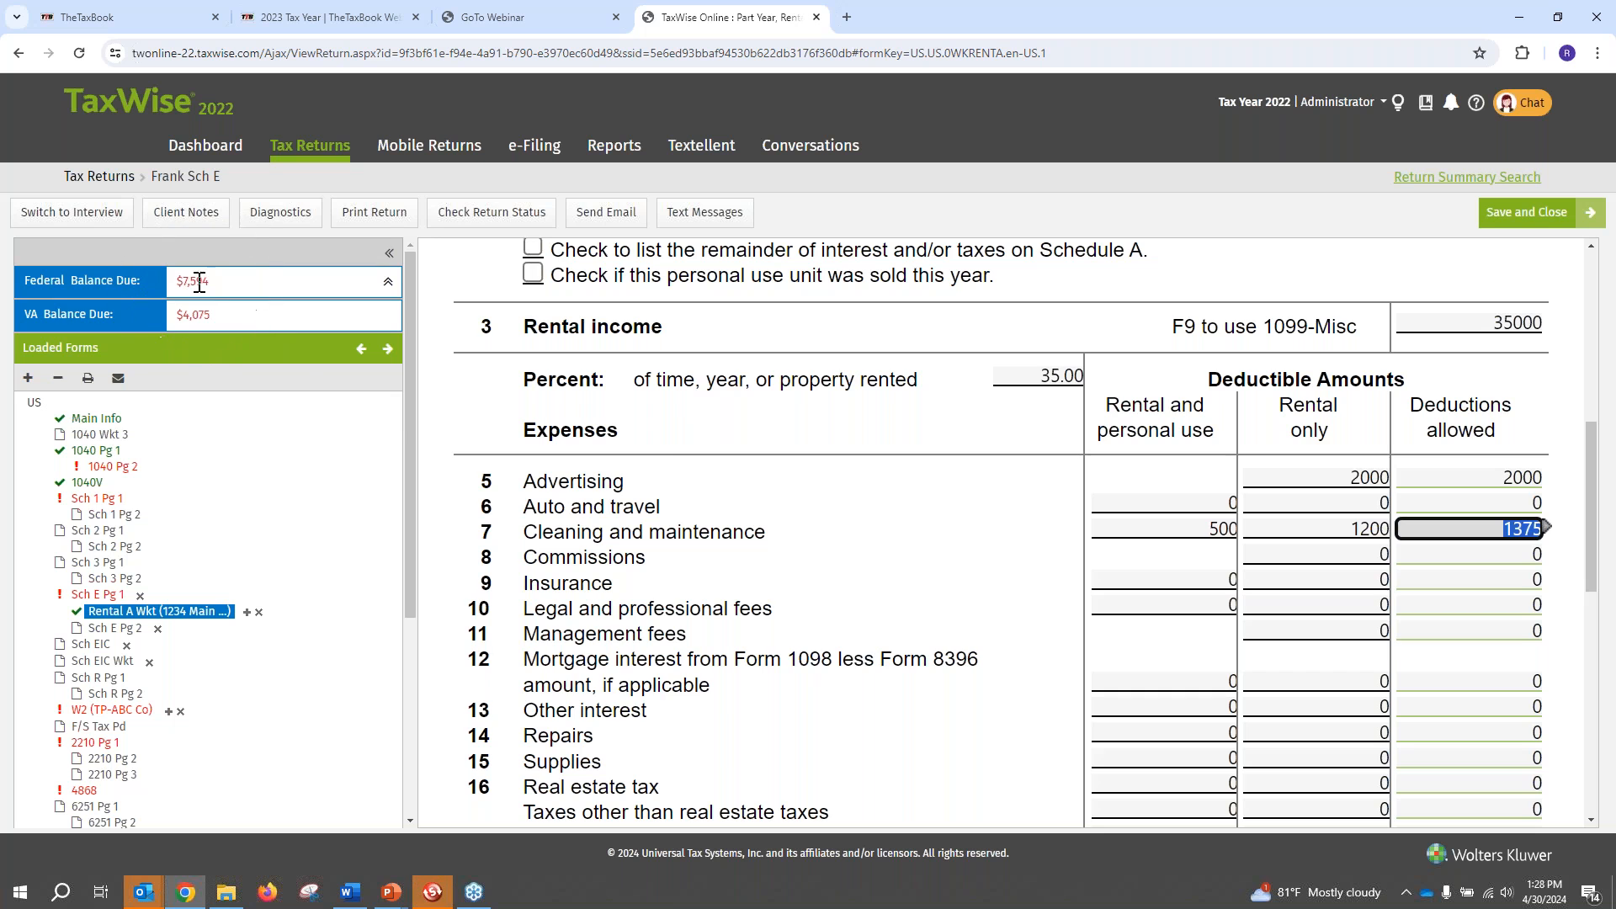
Examine the Commissions, Insurance and Legal and professional fees lines against the shared-use and rental-only columns
scroll(1313, 547, down, 2)
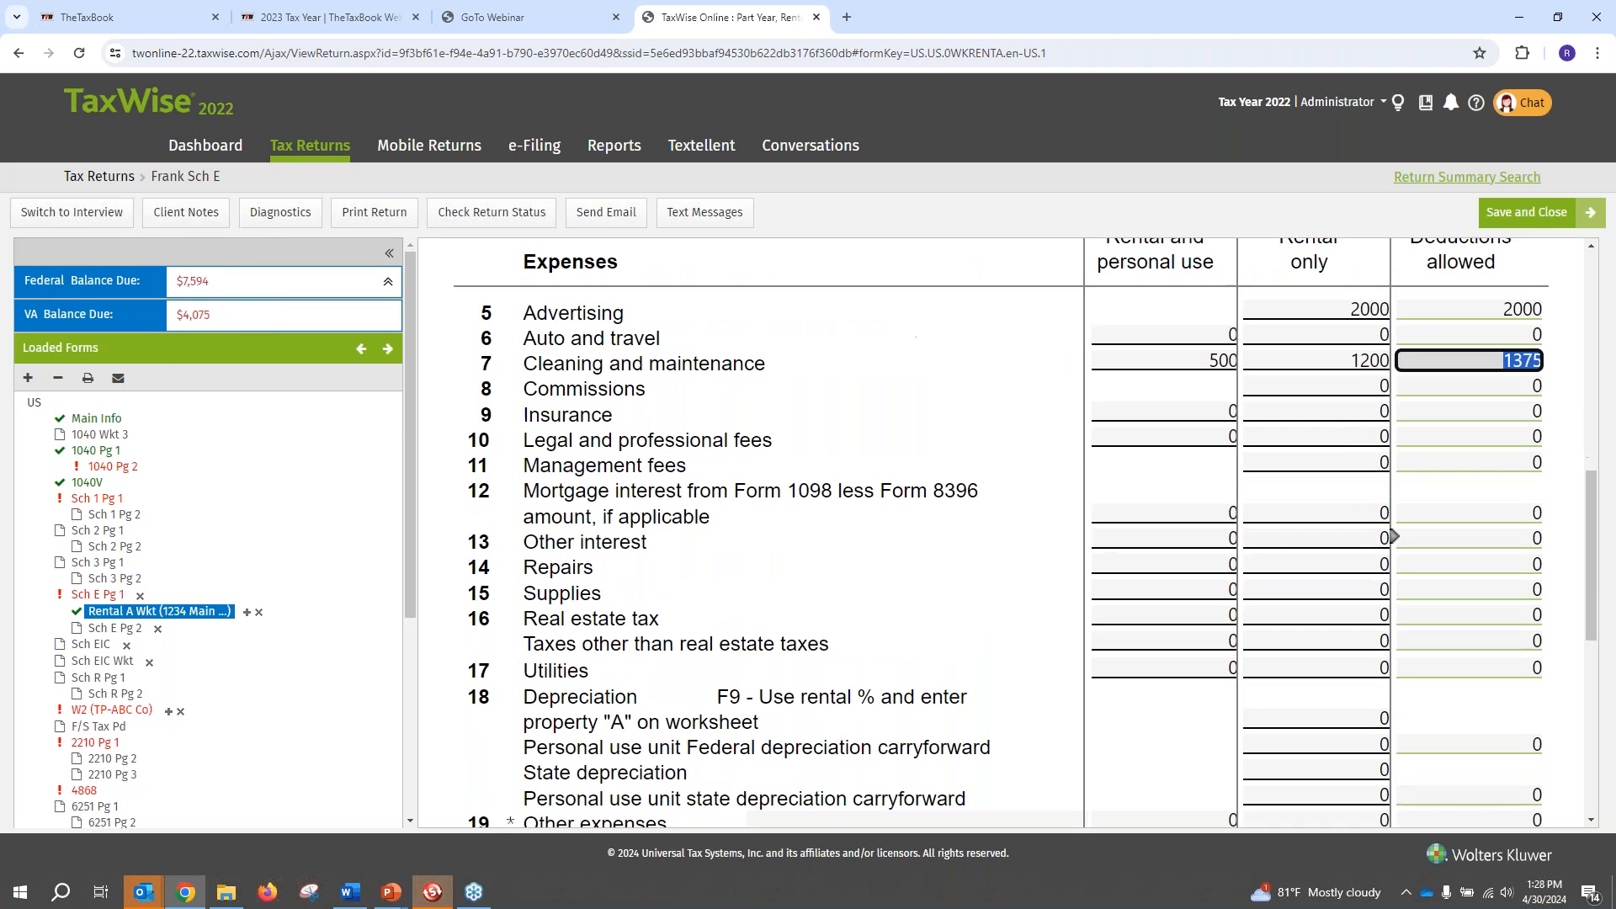
click(1290, 389)
click(1203, 411)
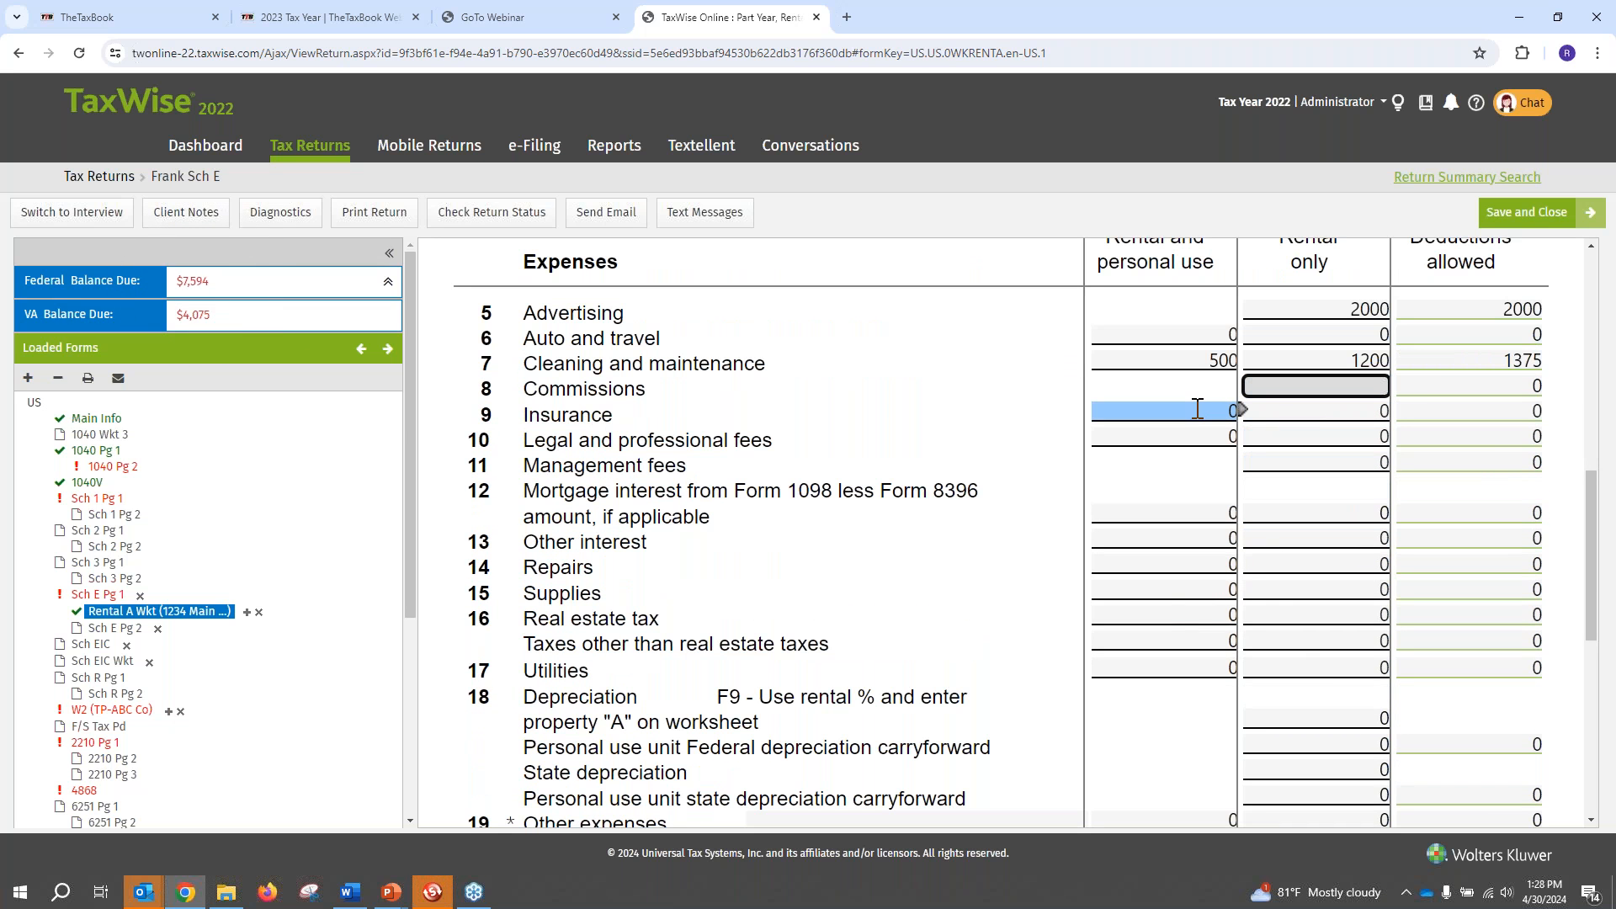
click(1183, 434)
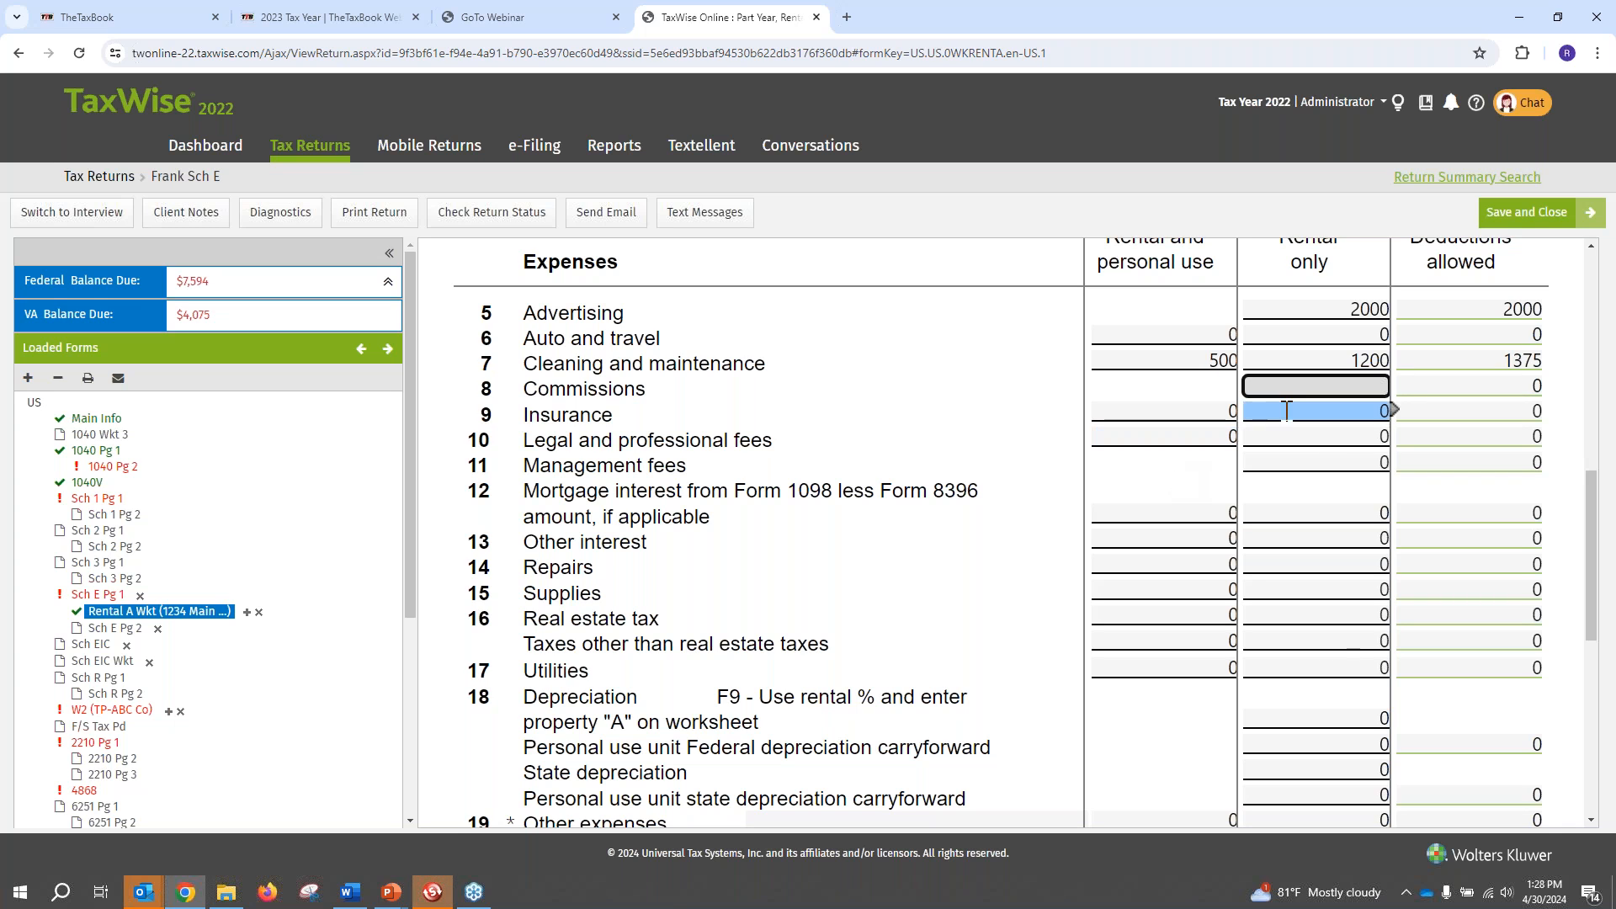
click(1201, 410)
key(ctrl)
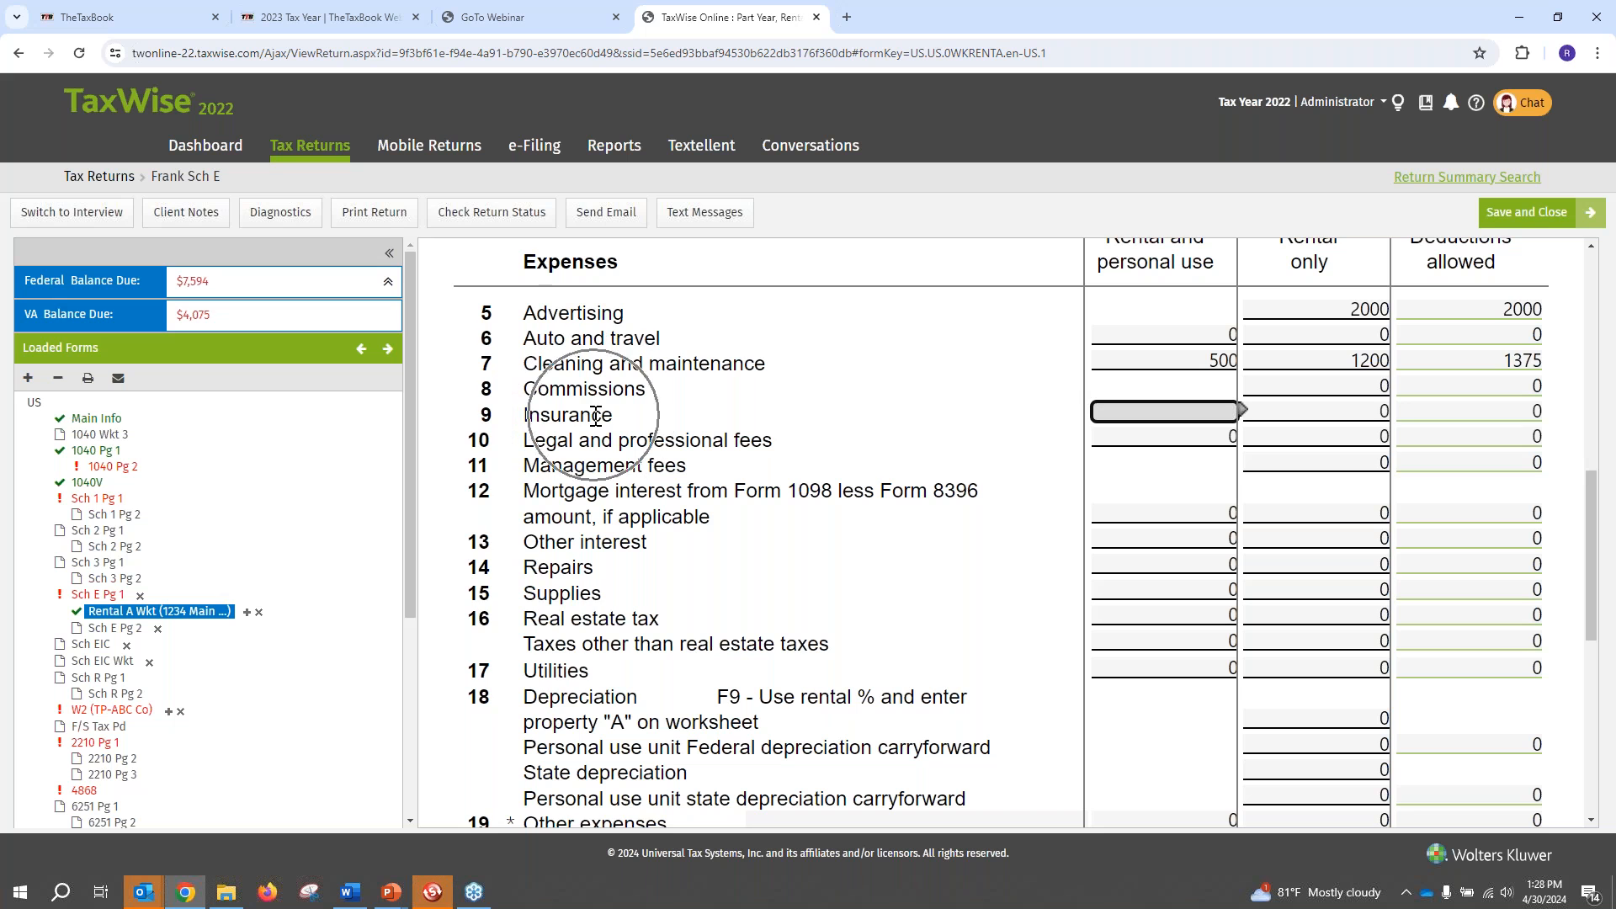
key(ctrl)
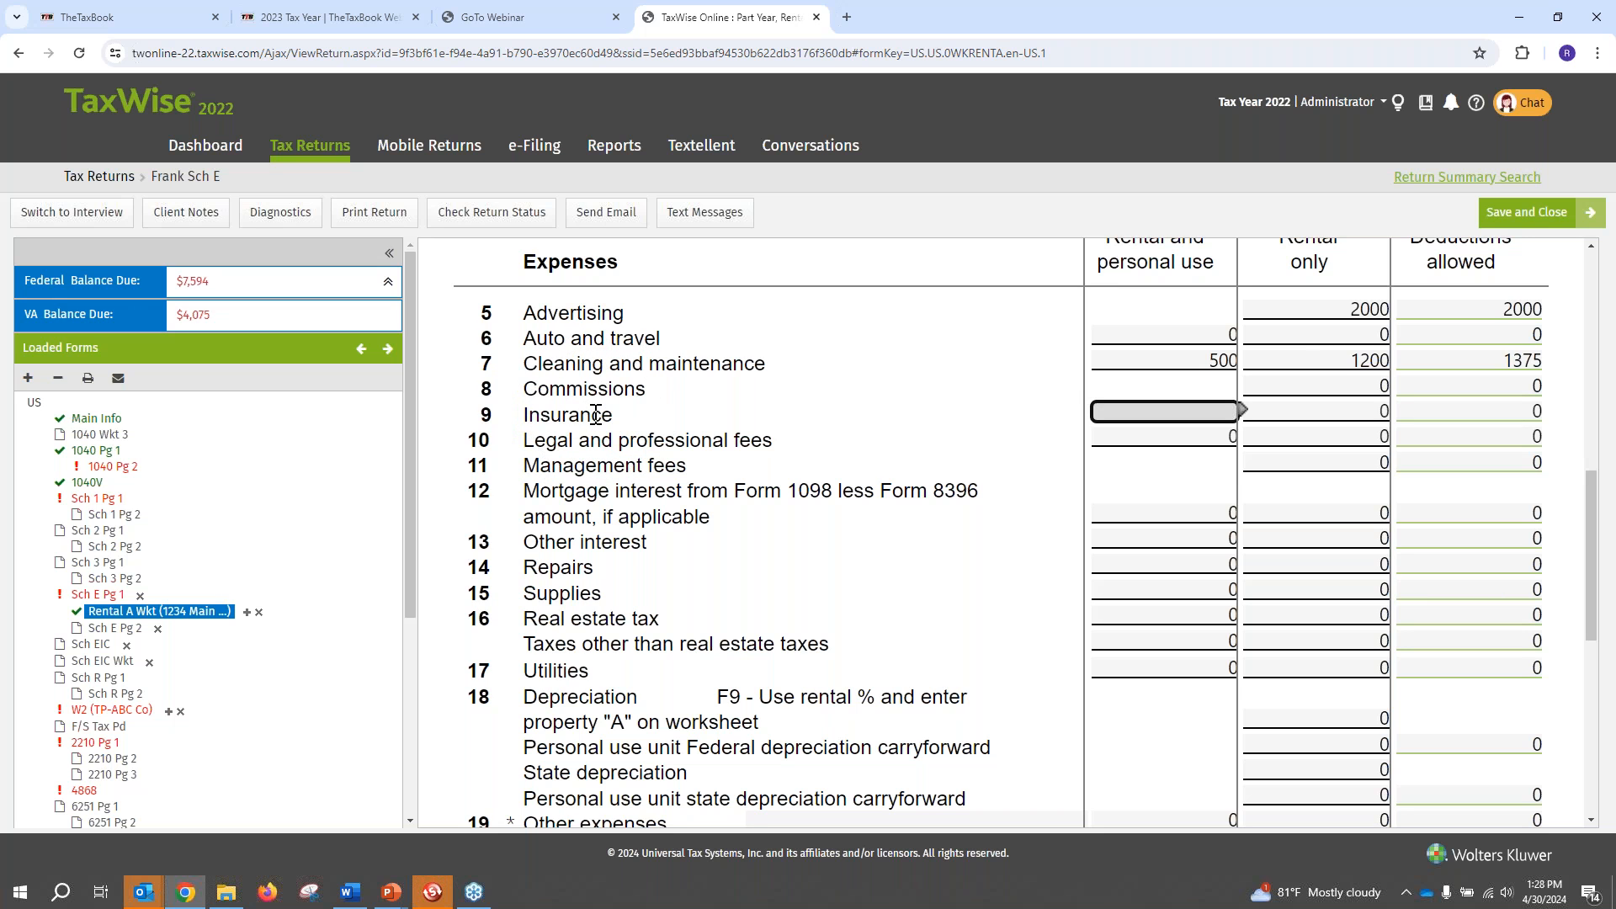
scroll(1179, 379, up, 1)
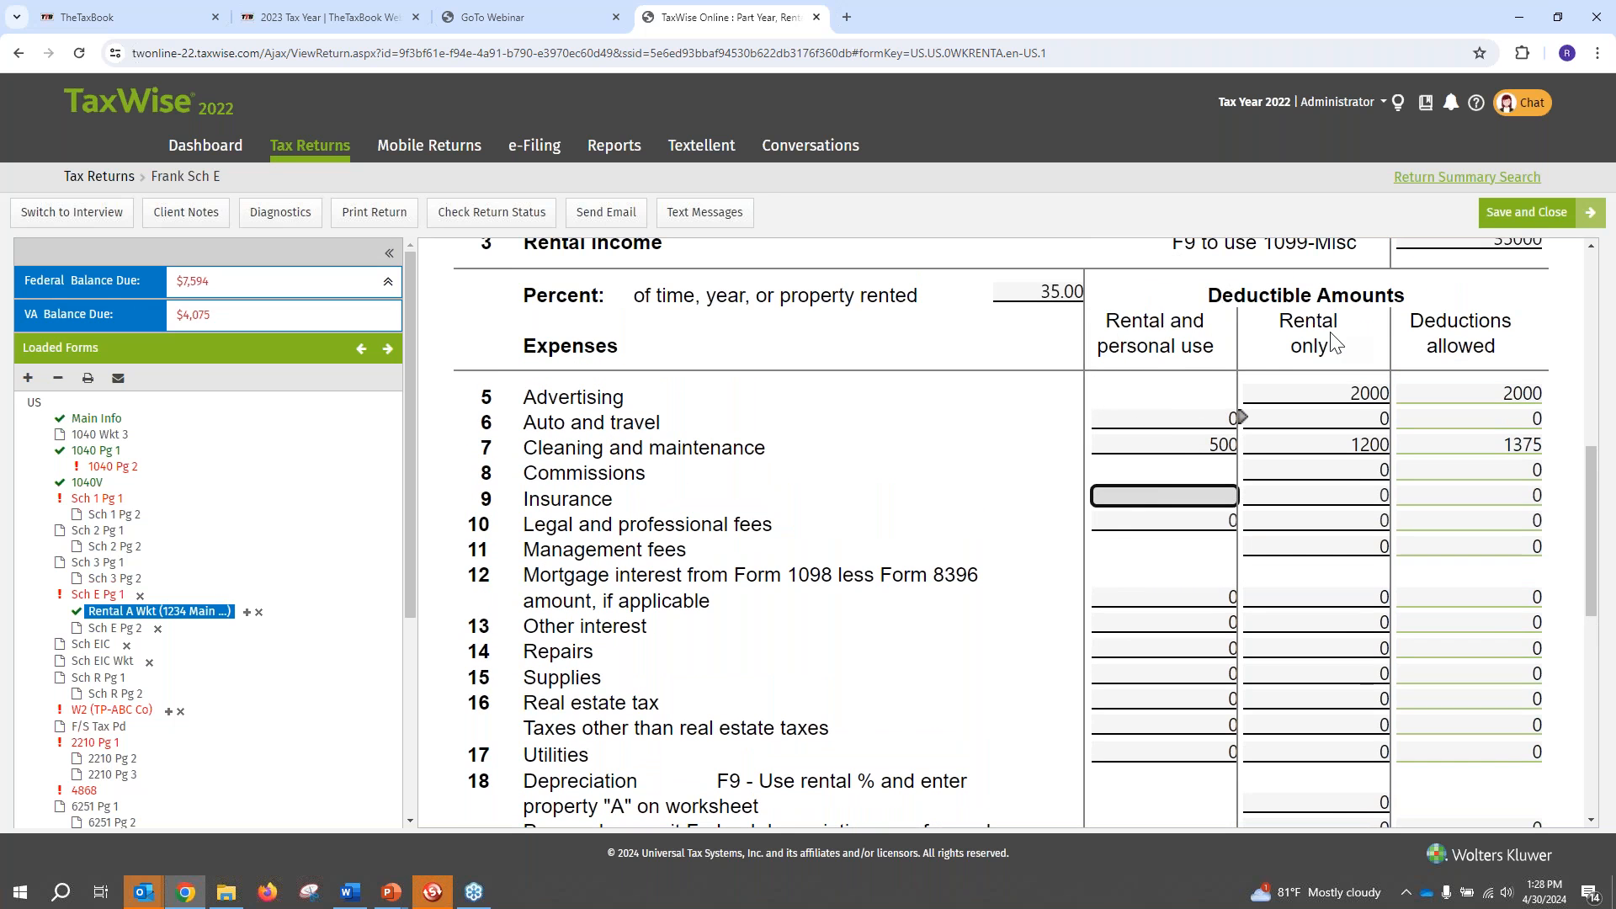
key(ctrl)
key(ctrl)
scroll(1238, 421, down, 1)
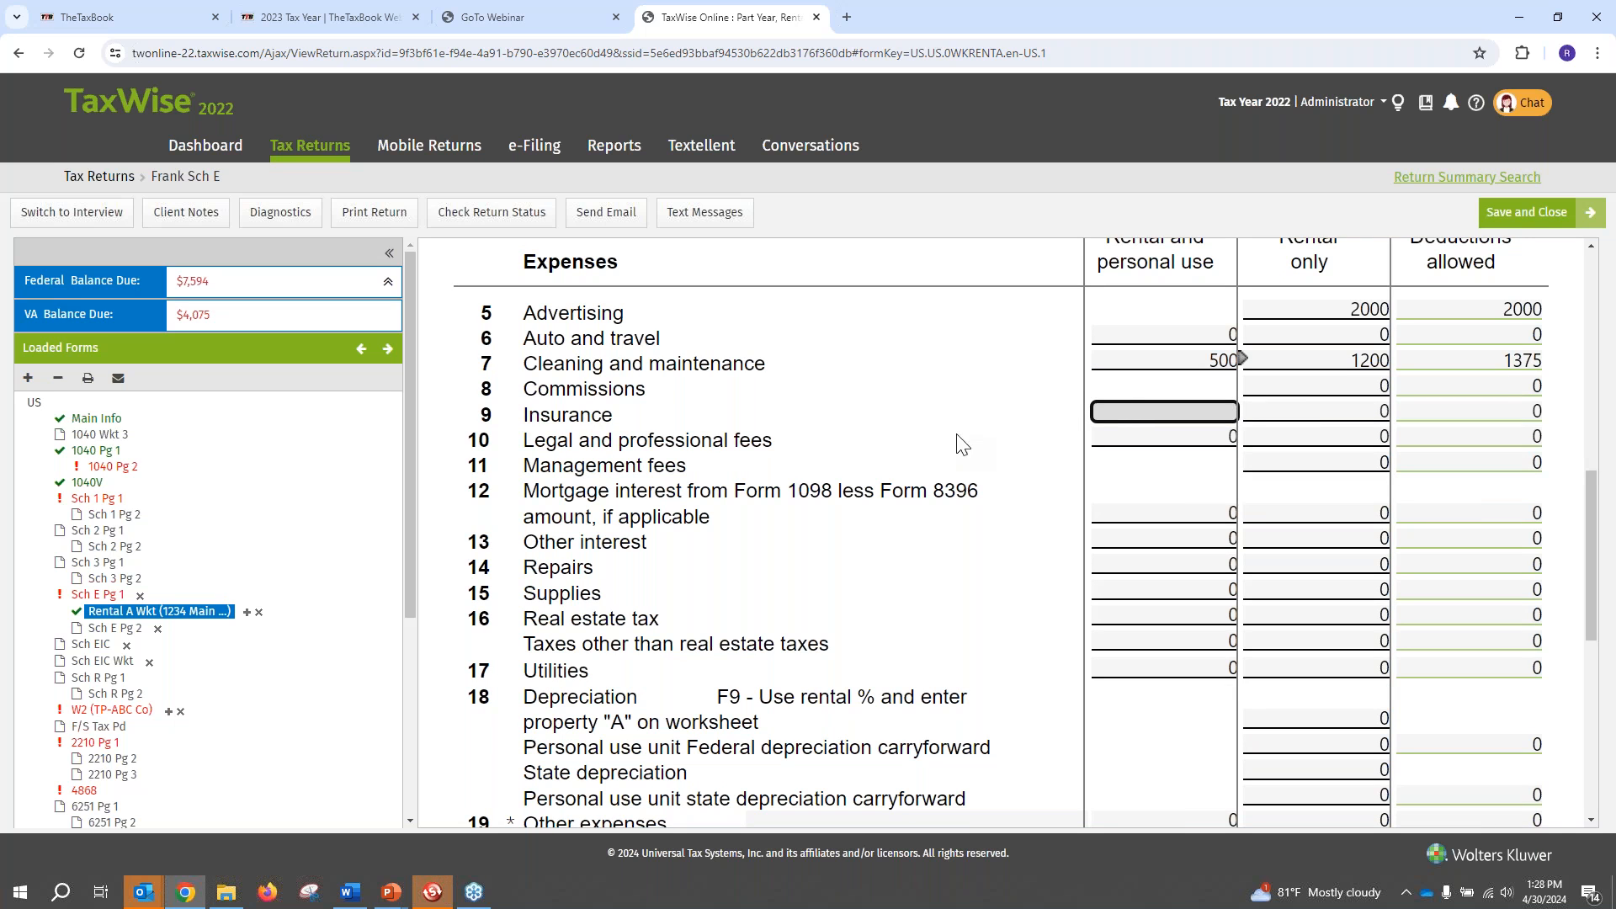
Enter 3000 as the rental and personal use amount for Insurance
click(1142, 413)
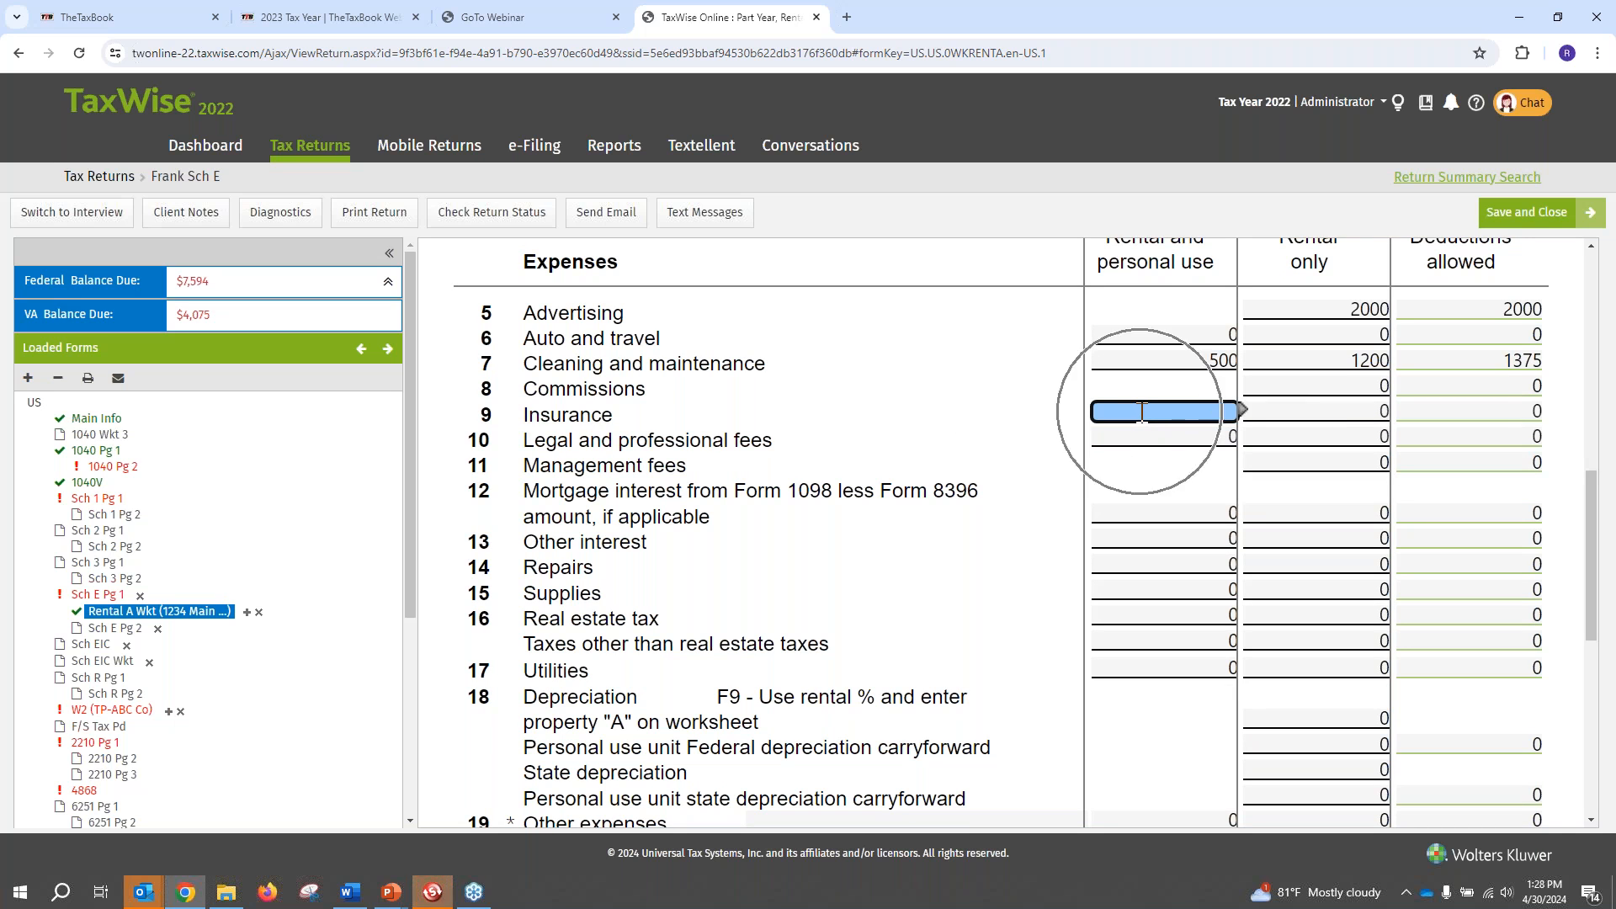
key(Tab)
click(1151, 412)
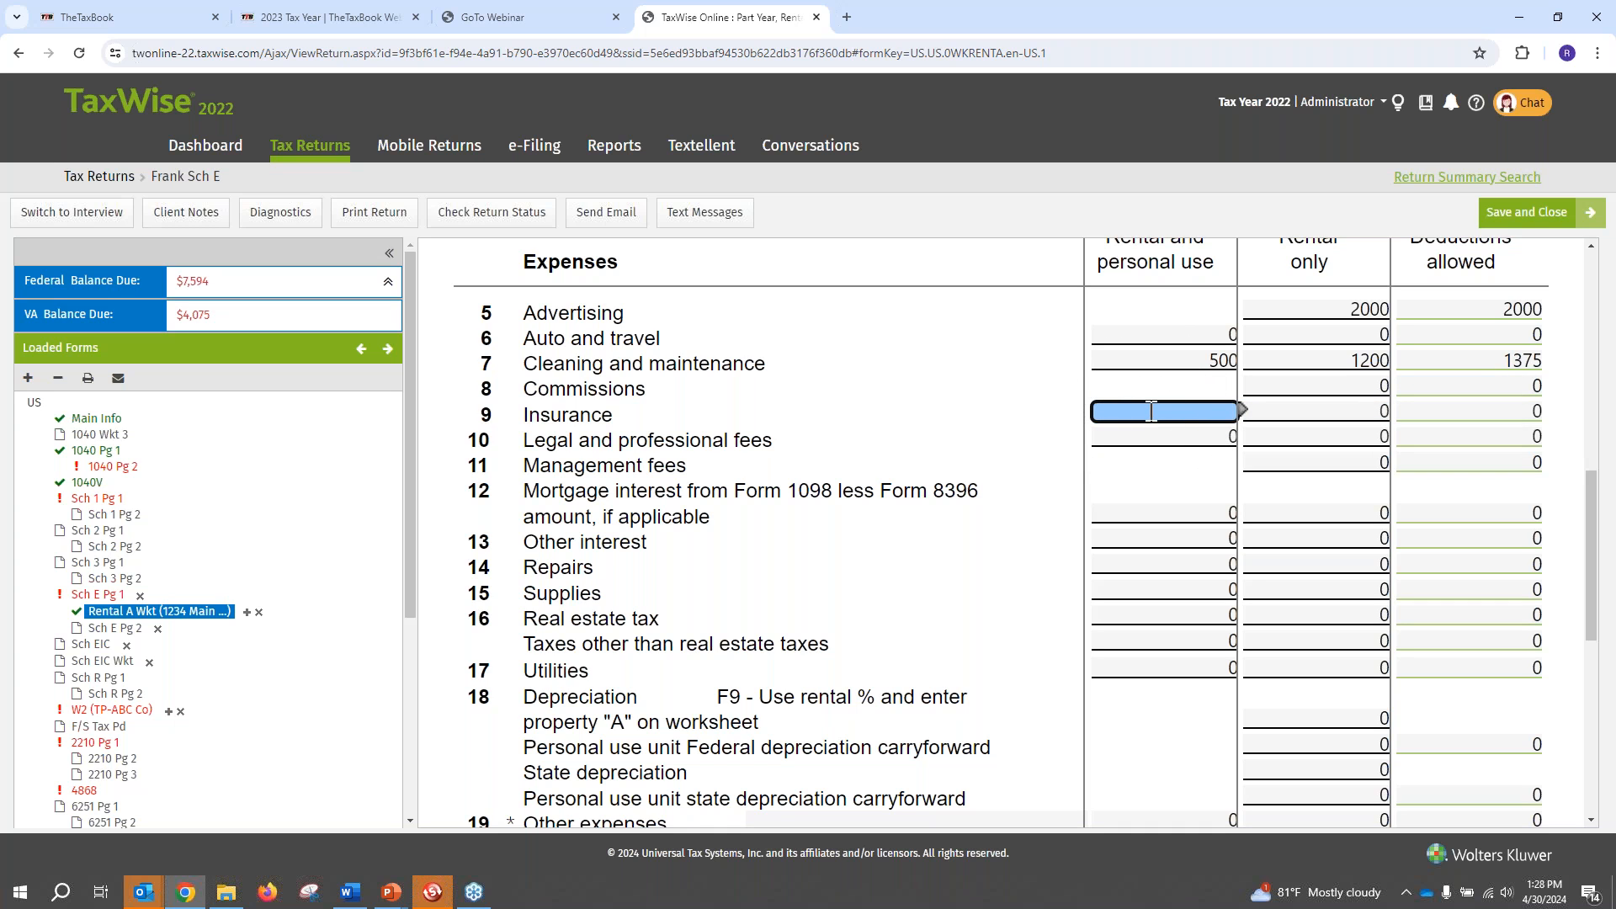
key(BackSpace)
text(3000)
key(Tab)
click(1540, 410)
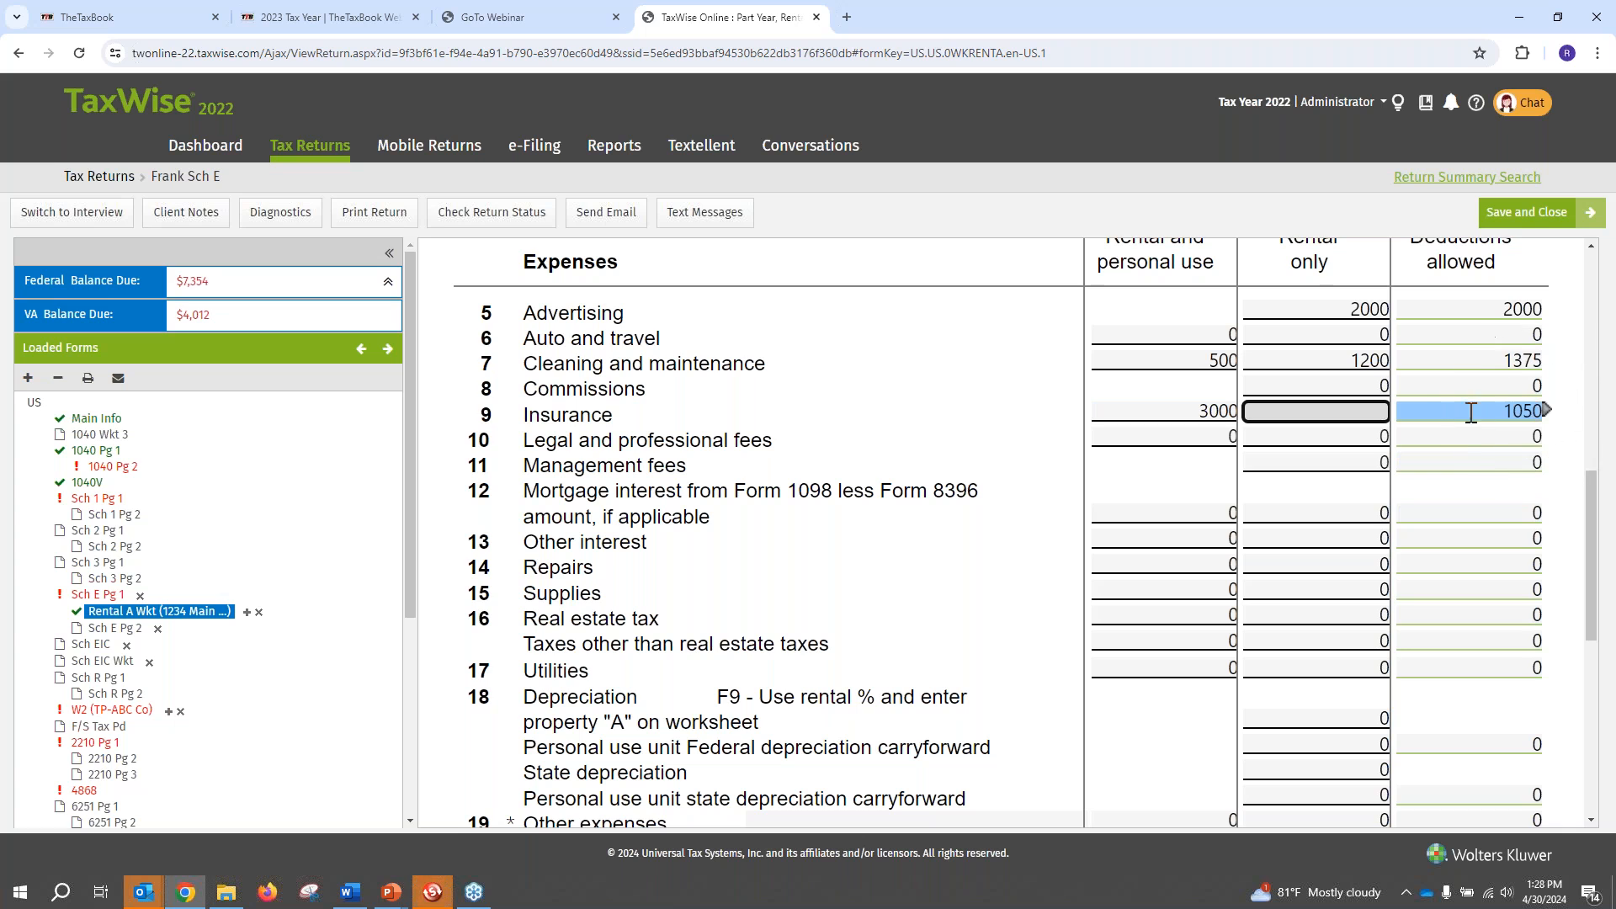
Enter 3500 as the rental-only amount for Management fees, leaving Legal and professional fees without an amount
click(1200, 438)
click(1198, 445)
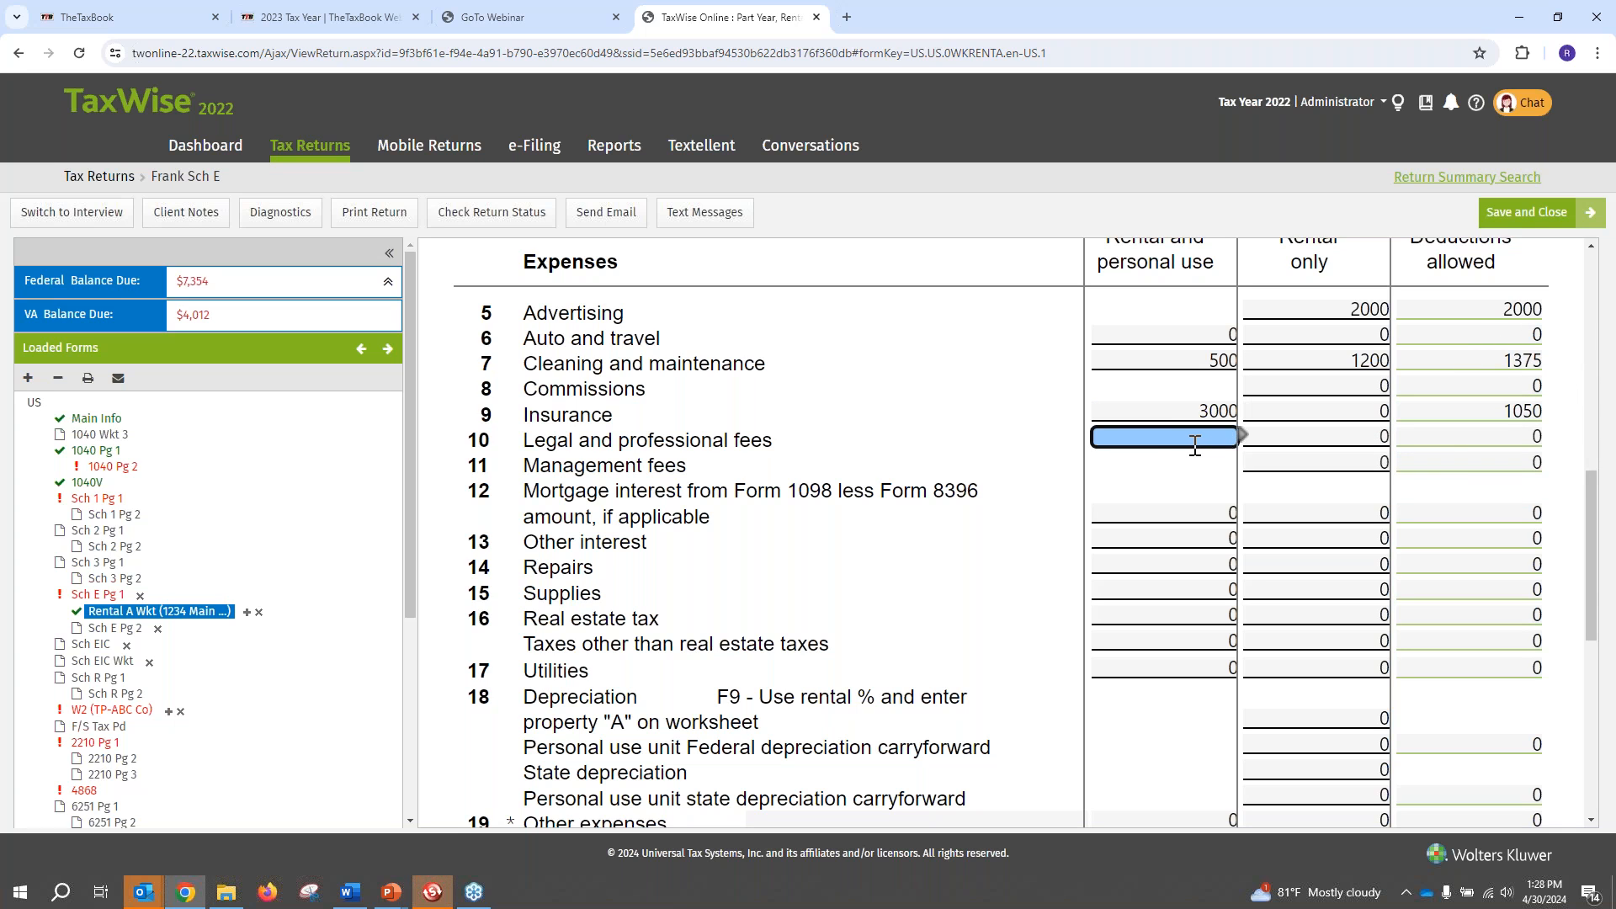
click(1264, 446)
click(1215, 444)
click(1324, 462)
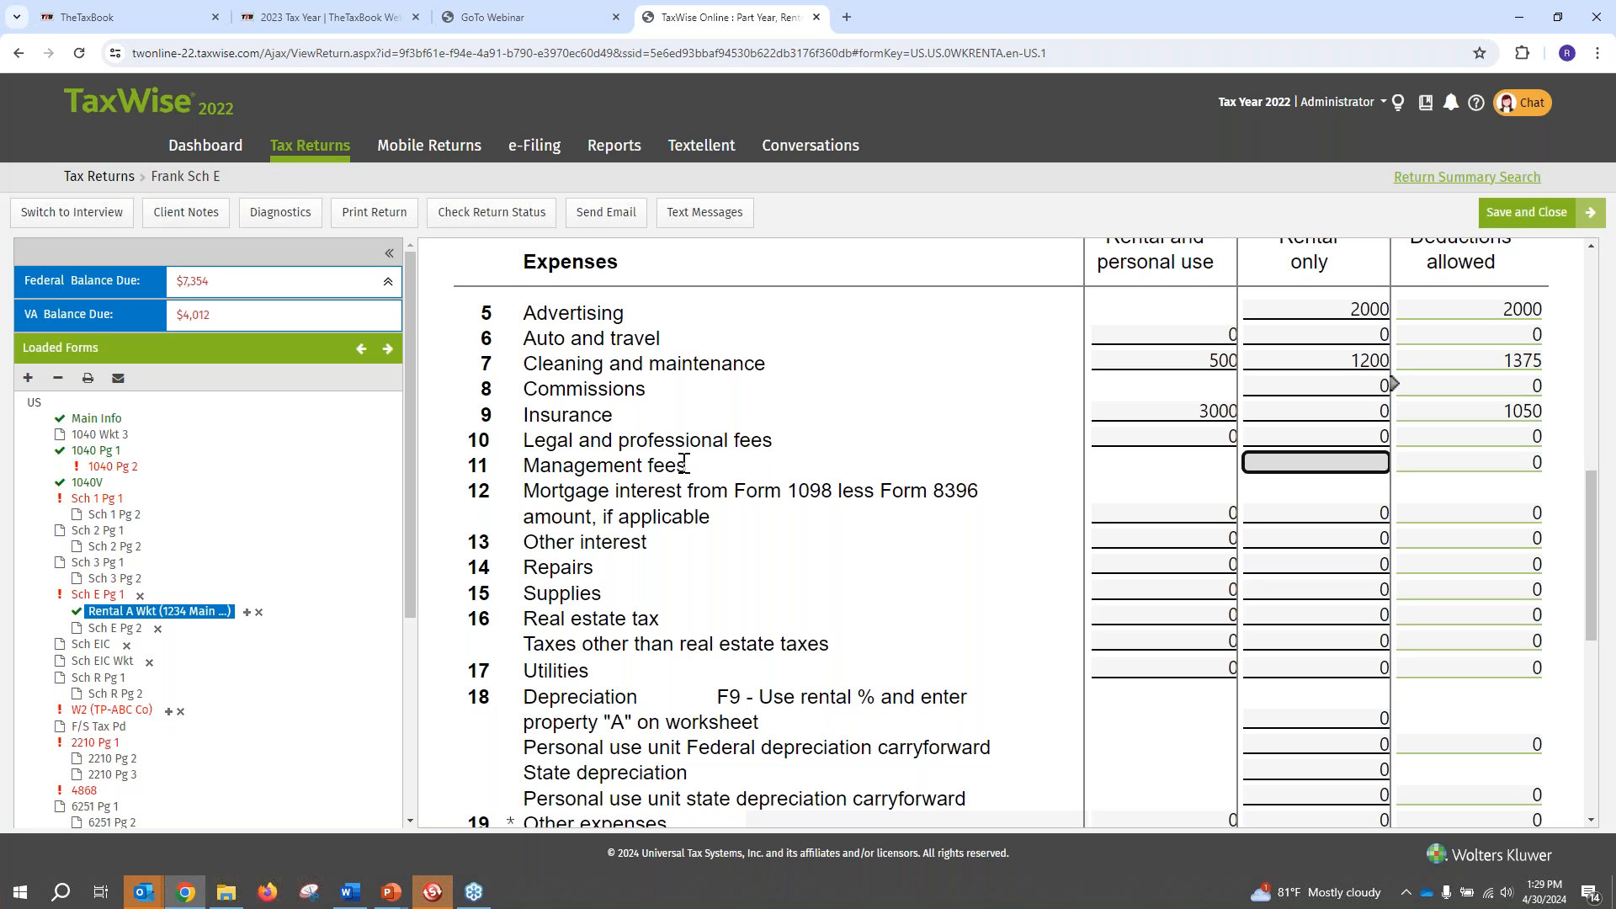
text(300)
text(0)
scroll(686, 505, up, 1)
key(BackSpace)
key(BackSpace)
key(BackSpace)
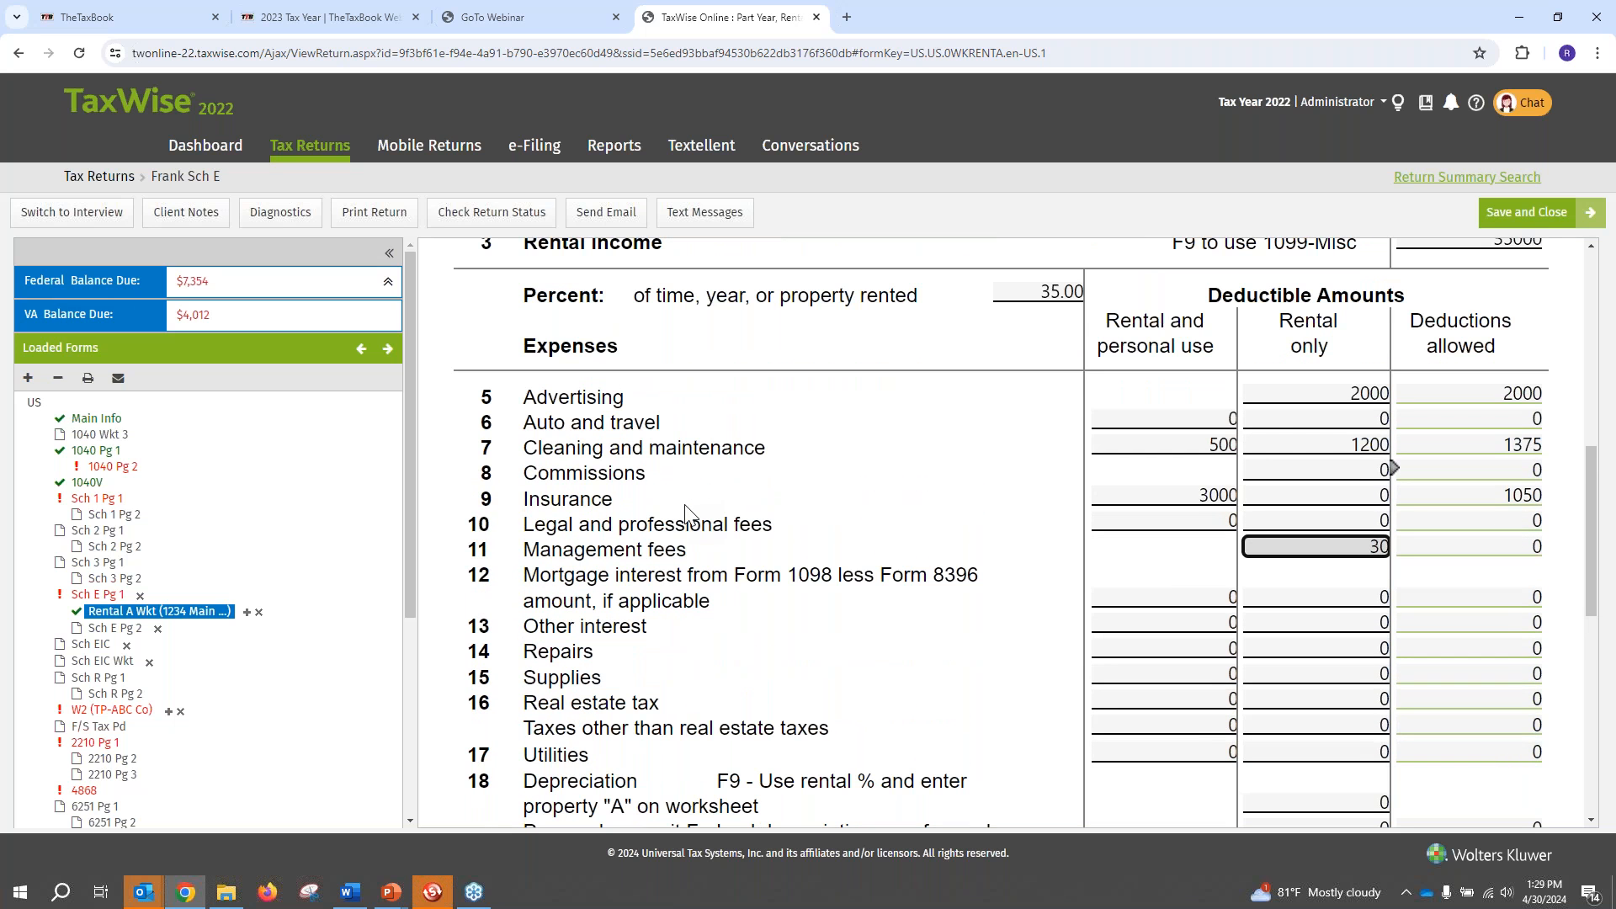
text(500)
key(Tab)
Compare the Cleaning and maintenance, Insurance and Management fees entries across the shared-use, rental-only and allowed-deduction columns
click(1124, 599)
key(Delete)
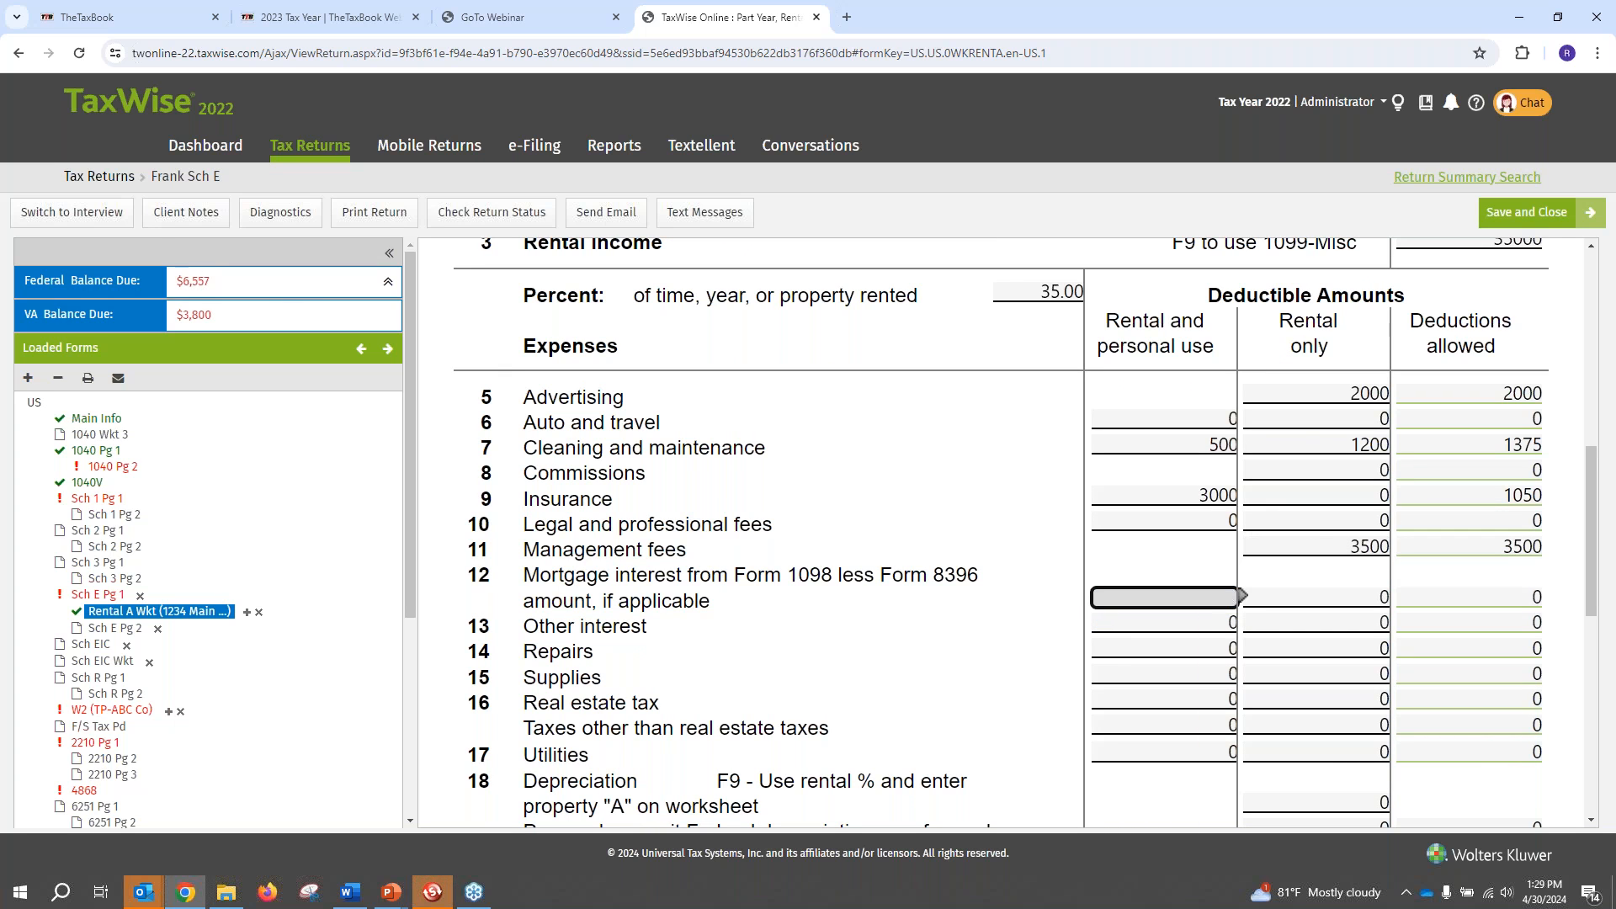
click(1364, 547)
click(1197, 498)
click(1326, 446)
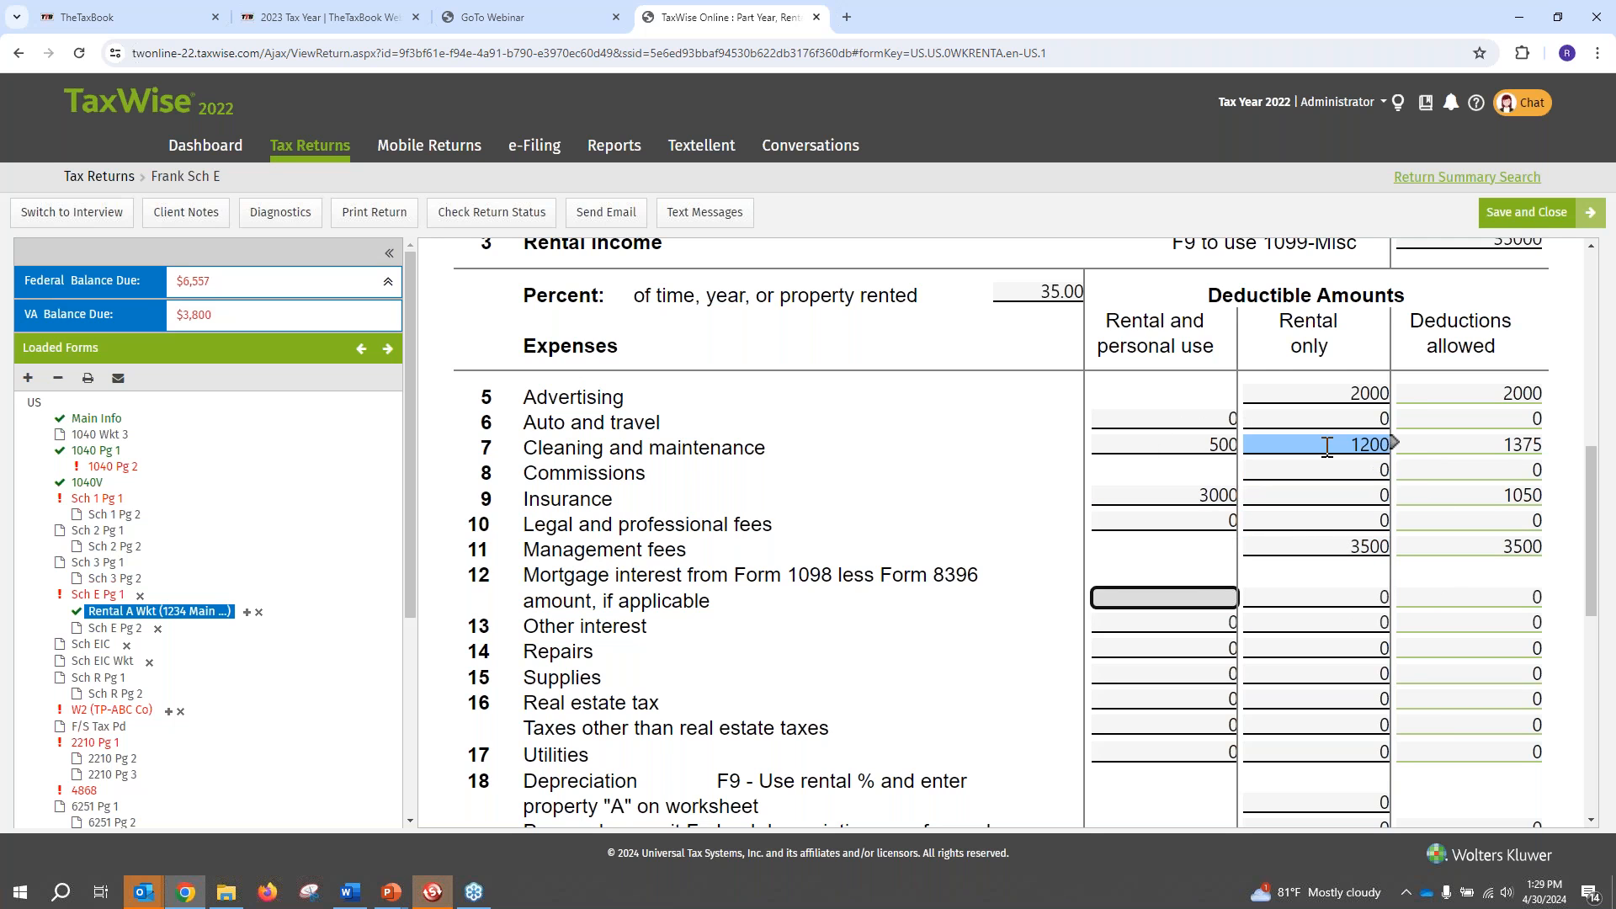
scroll(926, 509, down, 2)
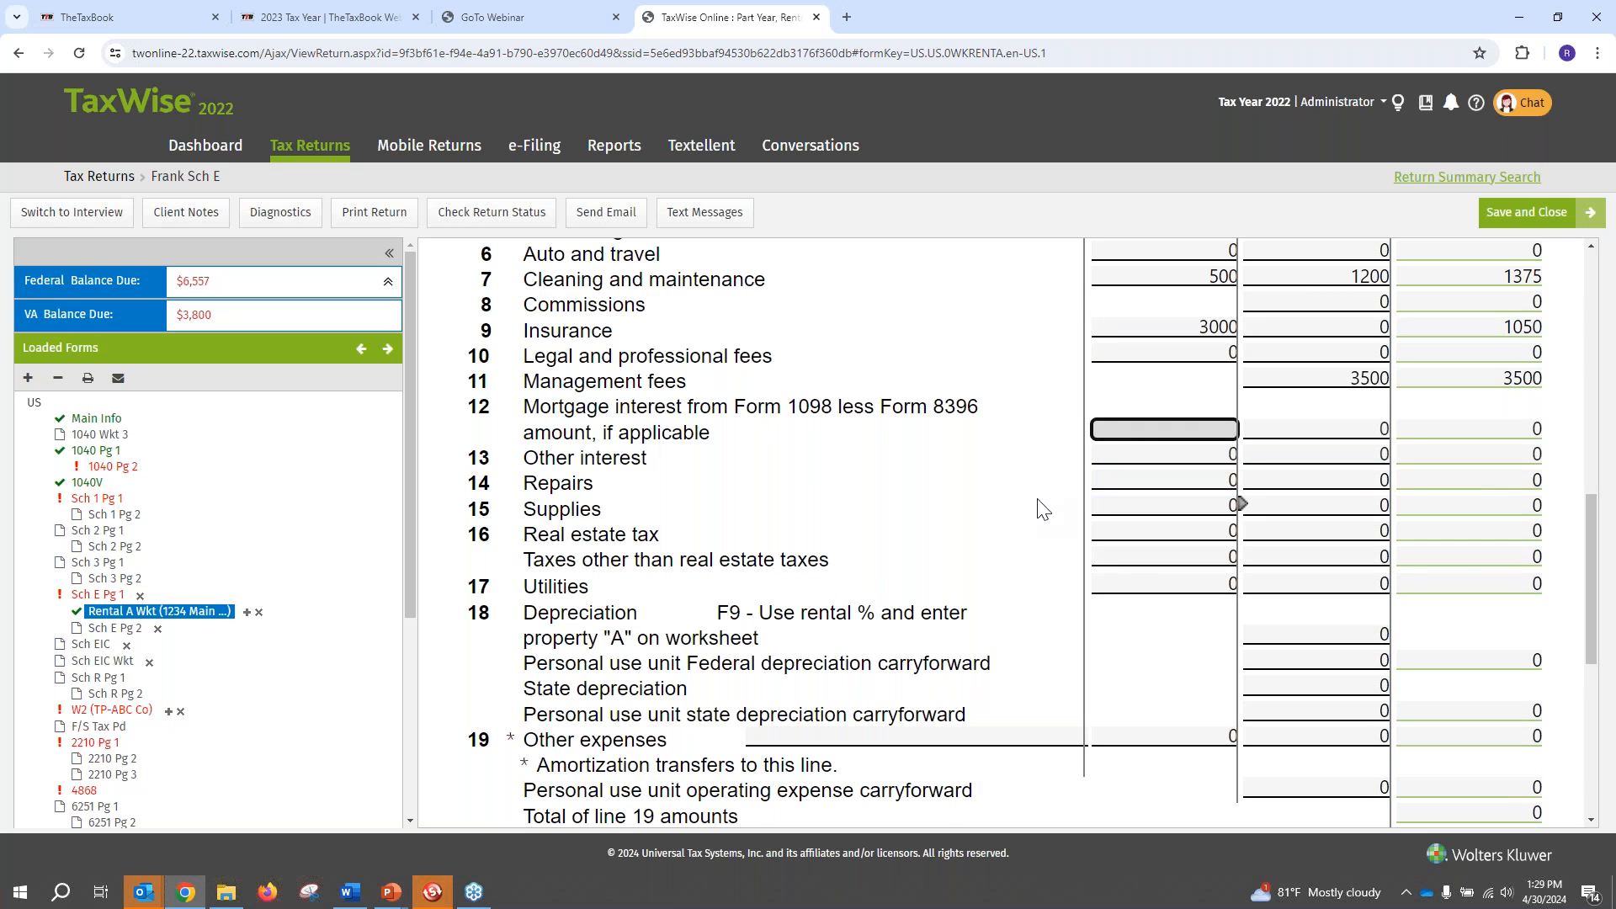
scroll(1161, 455, up, 1)
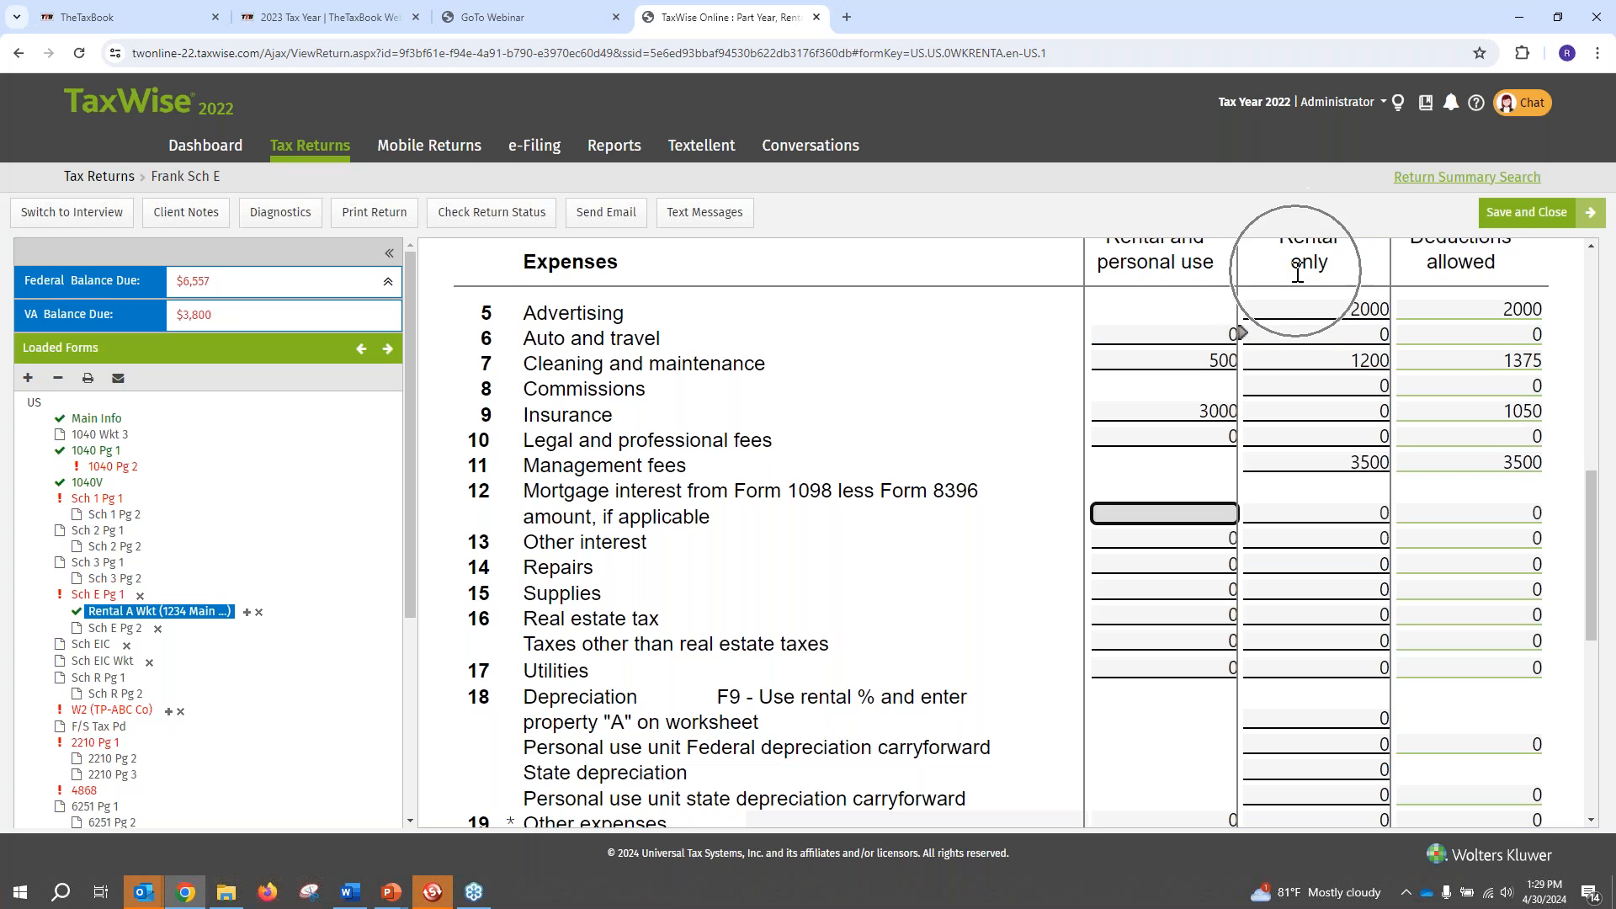
scroll(1297, 273, up, 1)
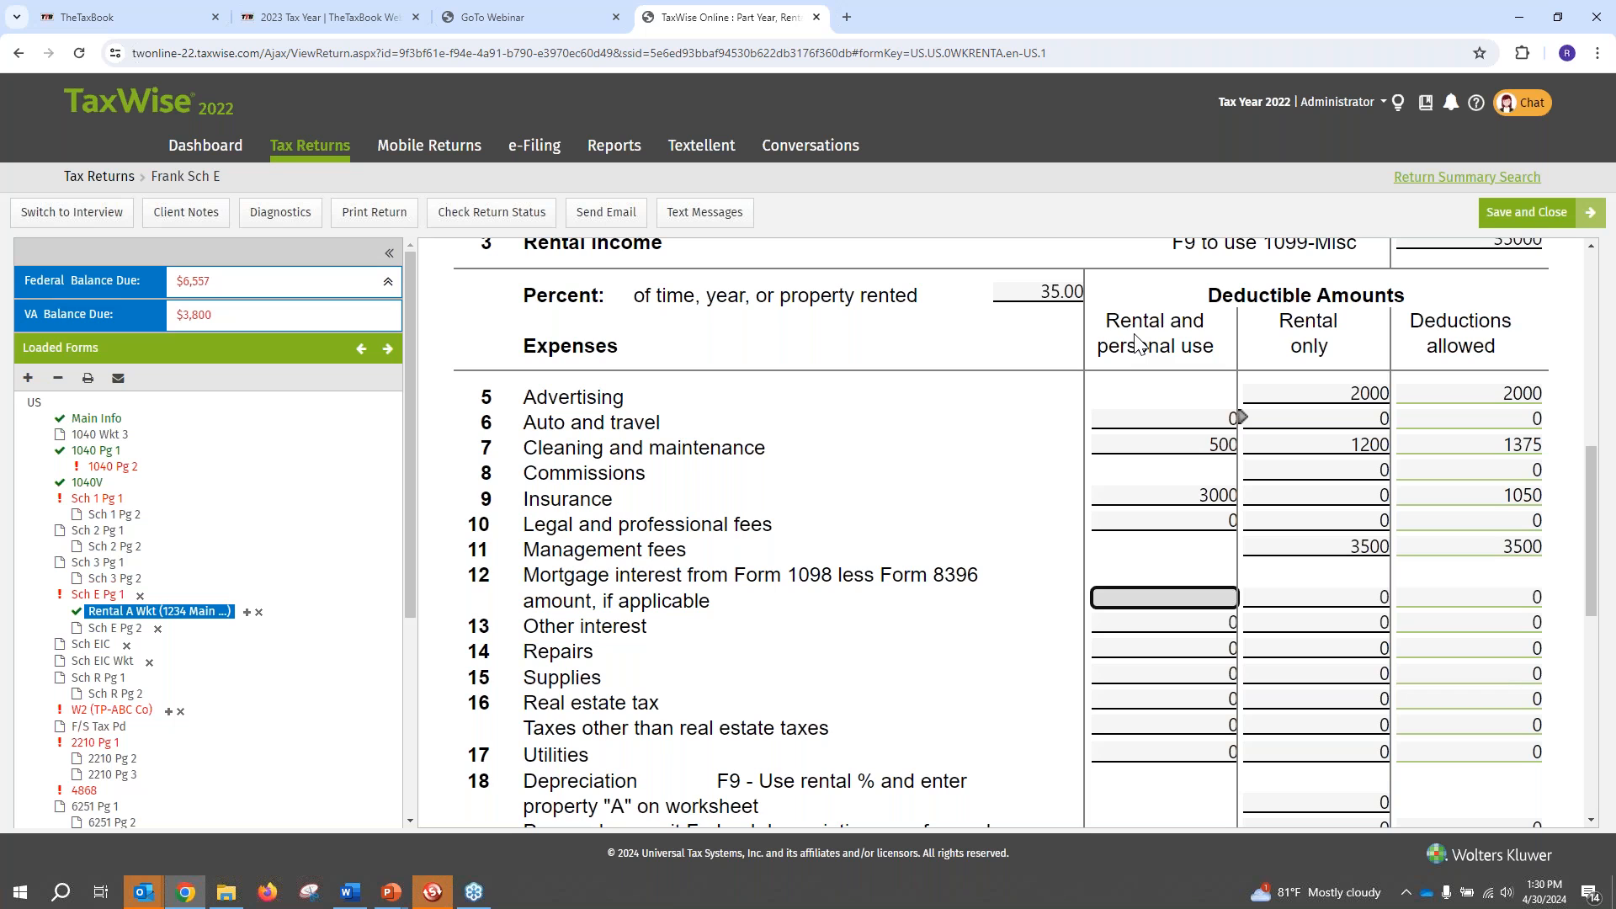
scroll(1128, 436, down, 1)
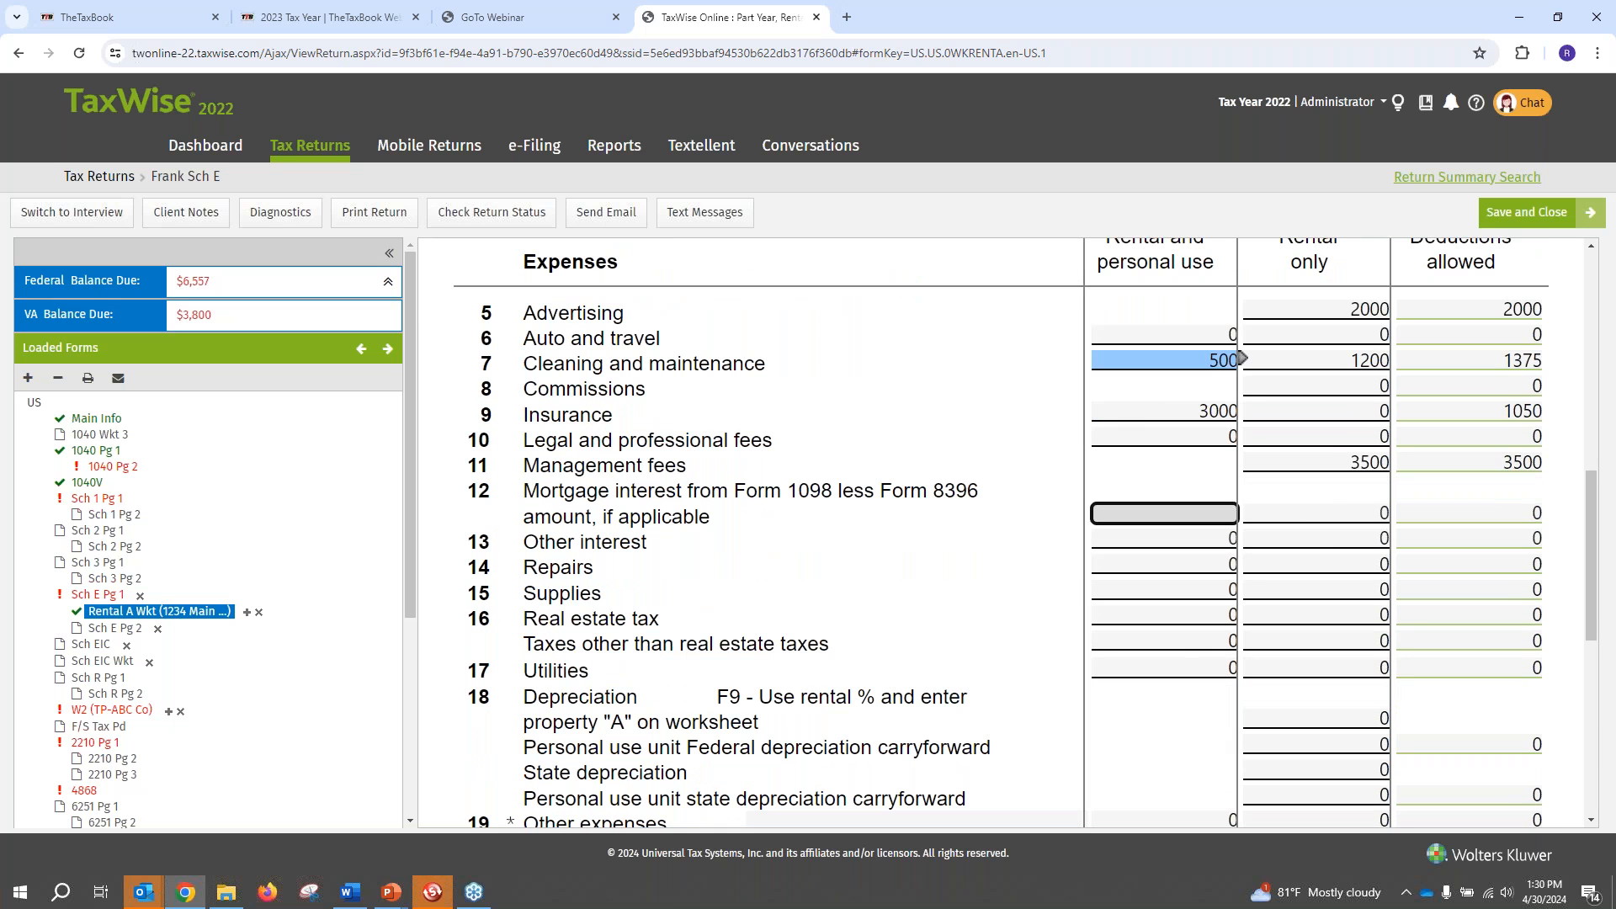
Switch to the PowerPoint slide show and advance to the Travel Expenses slide on deduction qualifications and examples
mouse_move(391, 891)
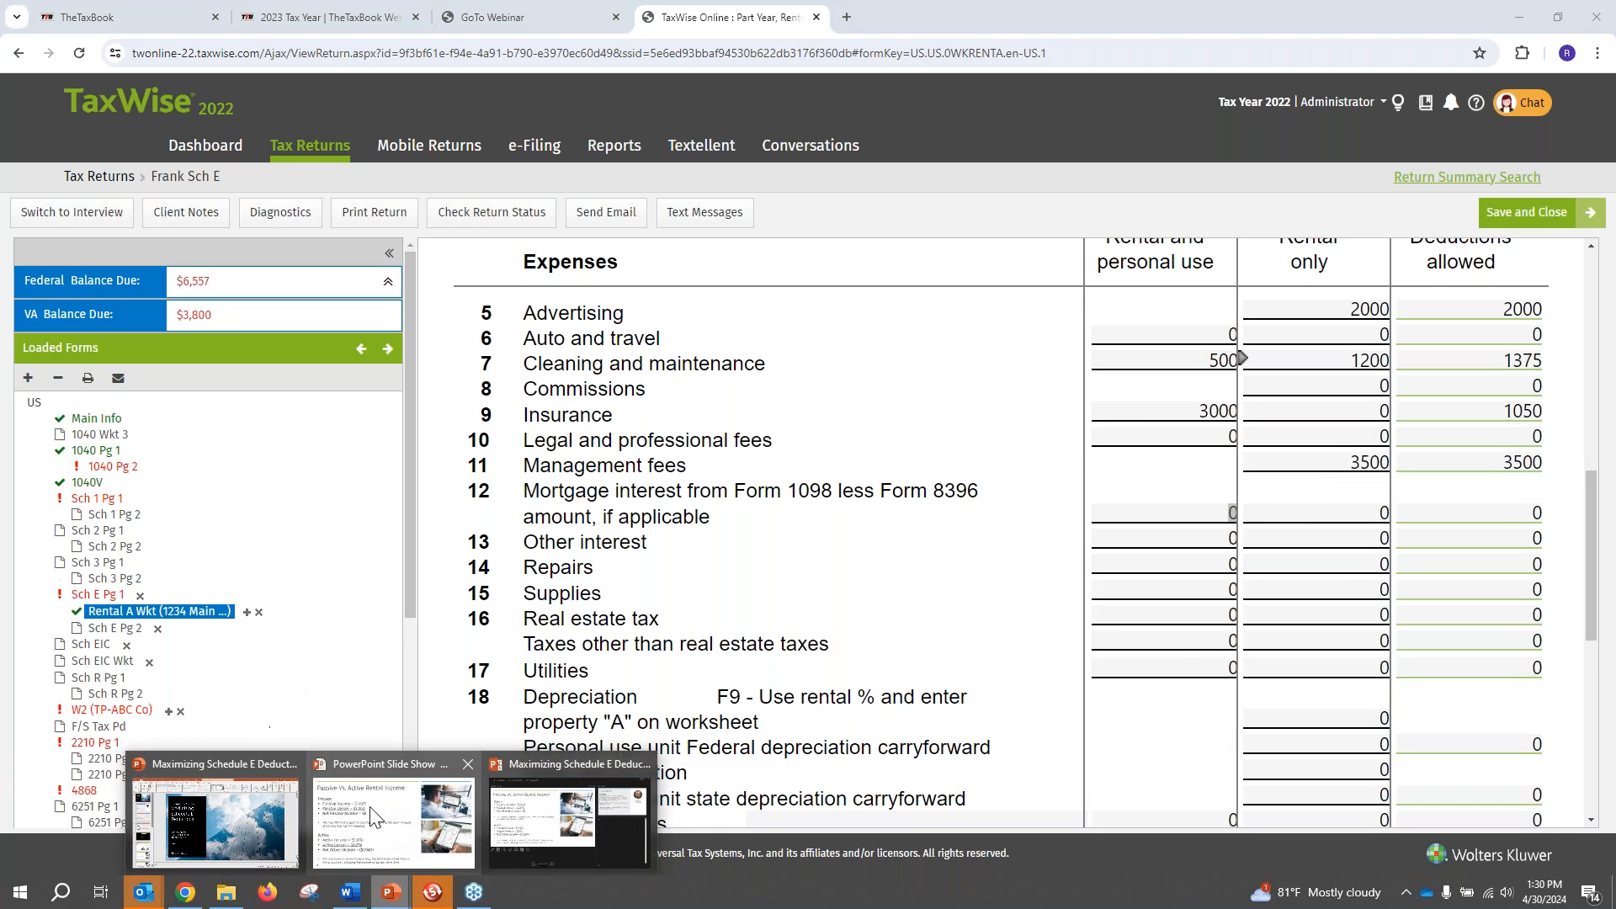
click(278, 827)
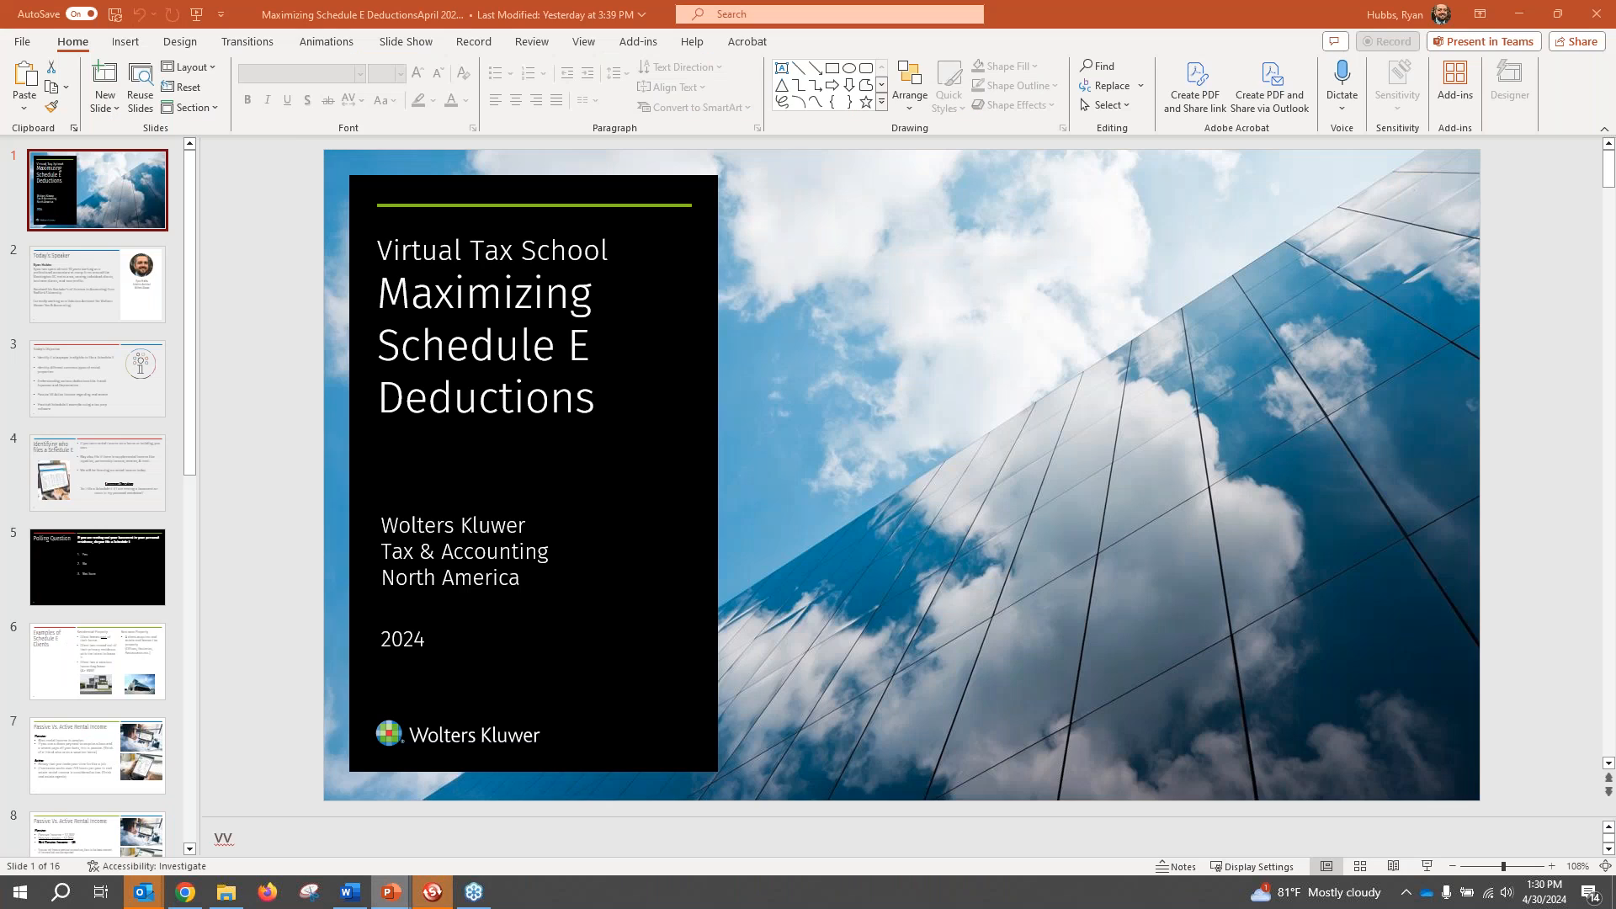
mouse_move(389, 894)
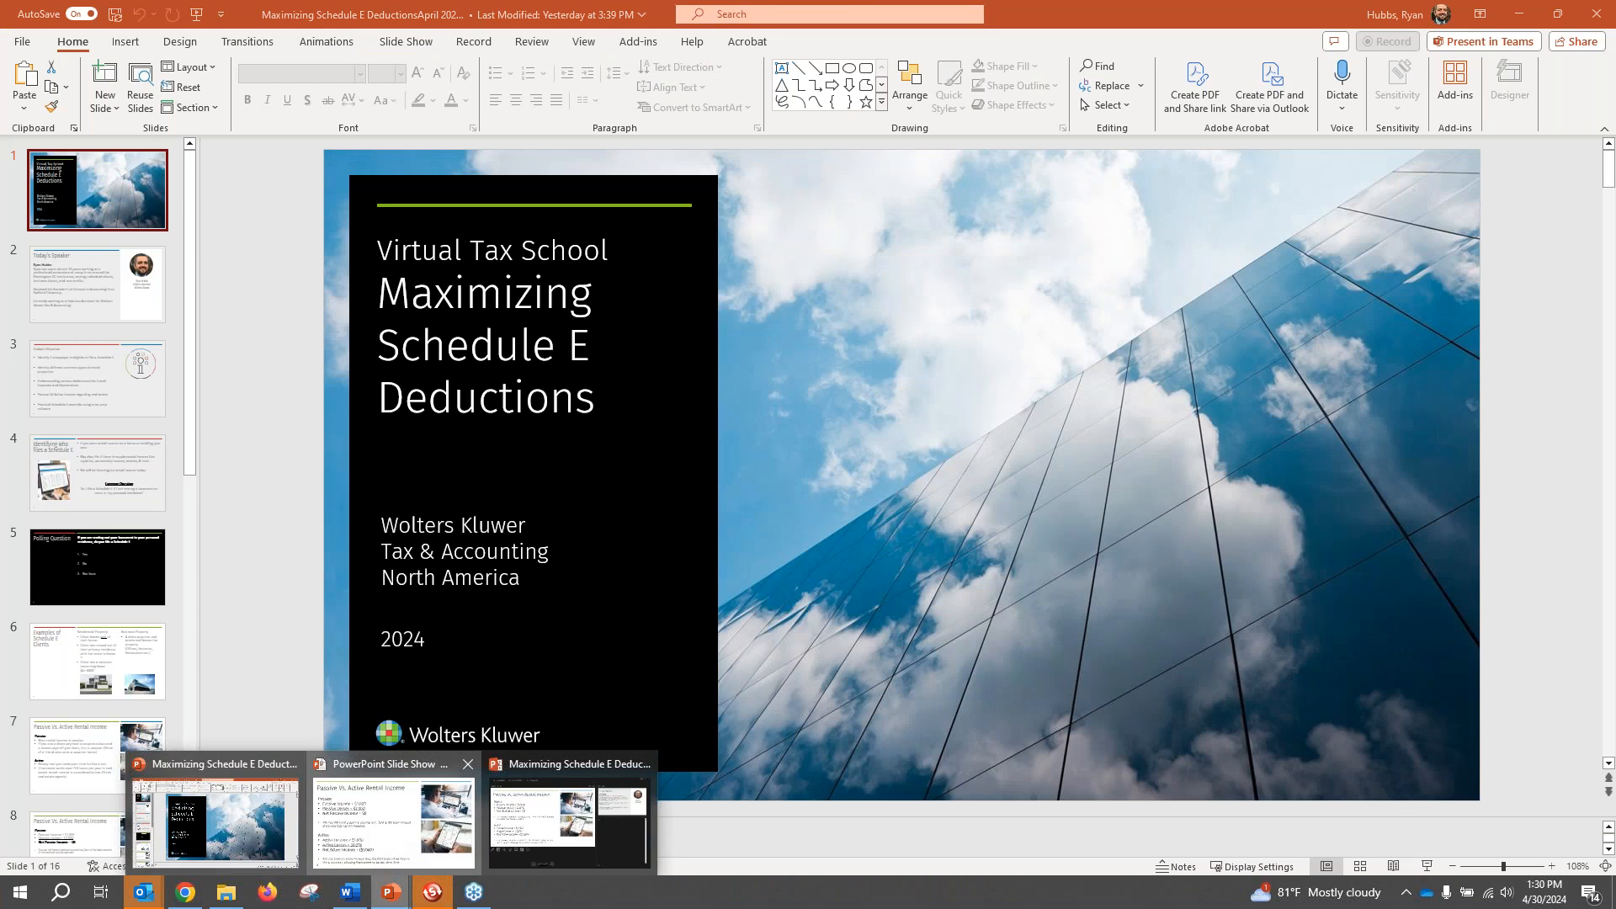
click(379, 835)
click(754, 479)
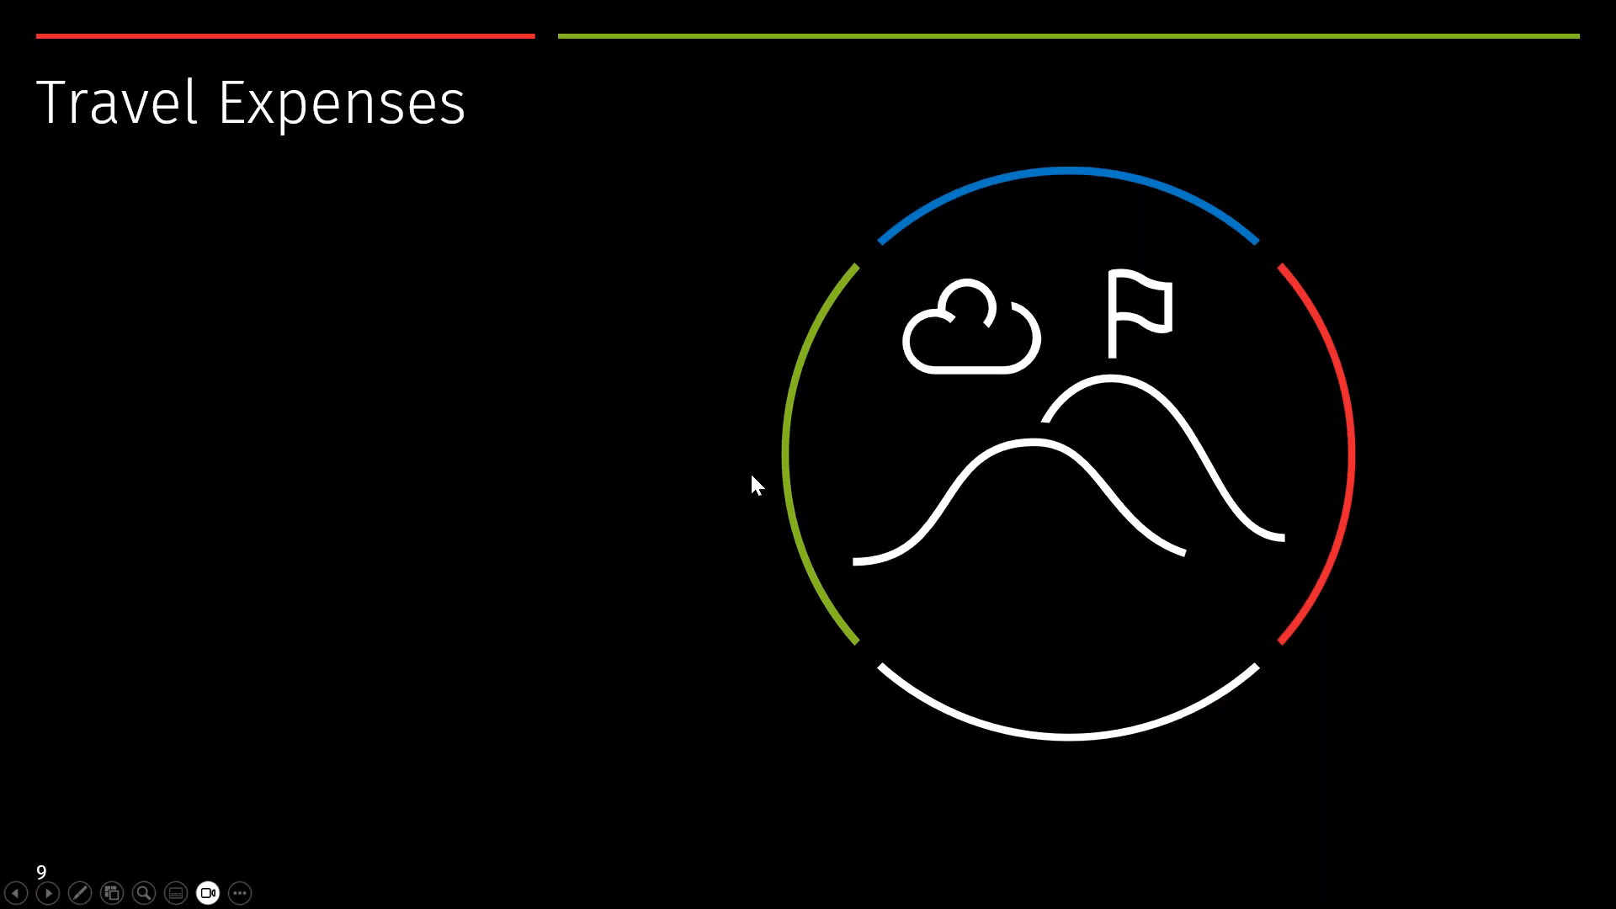
click(739, 468)
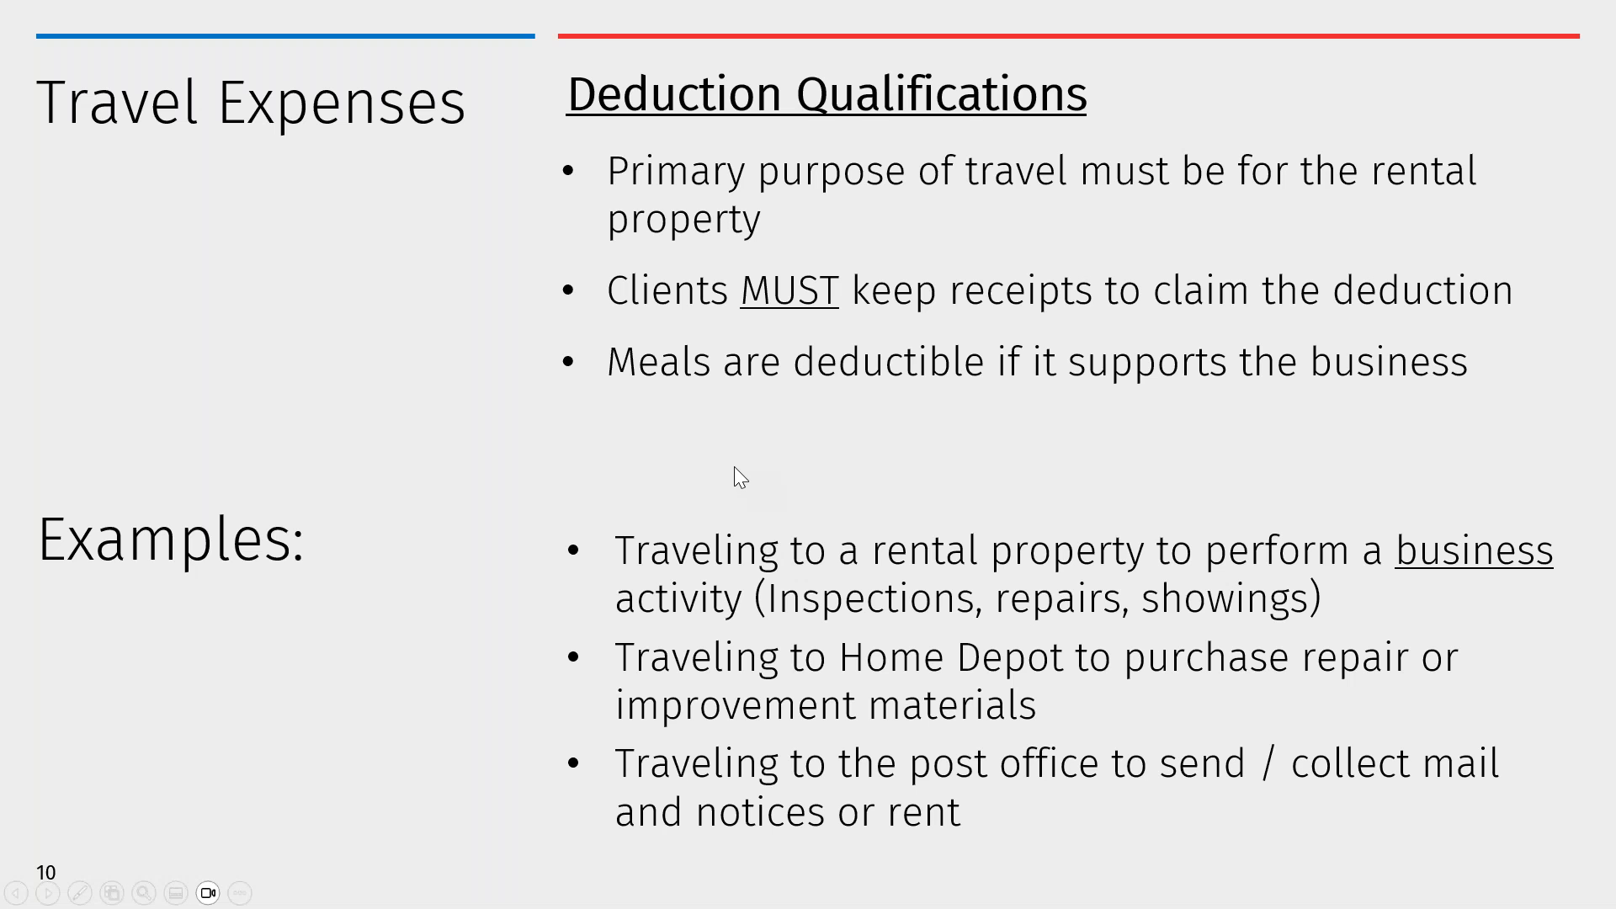
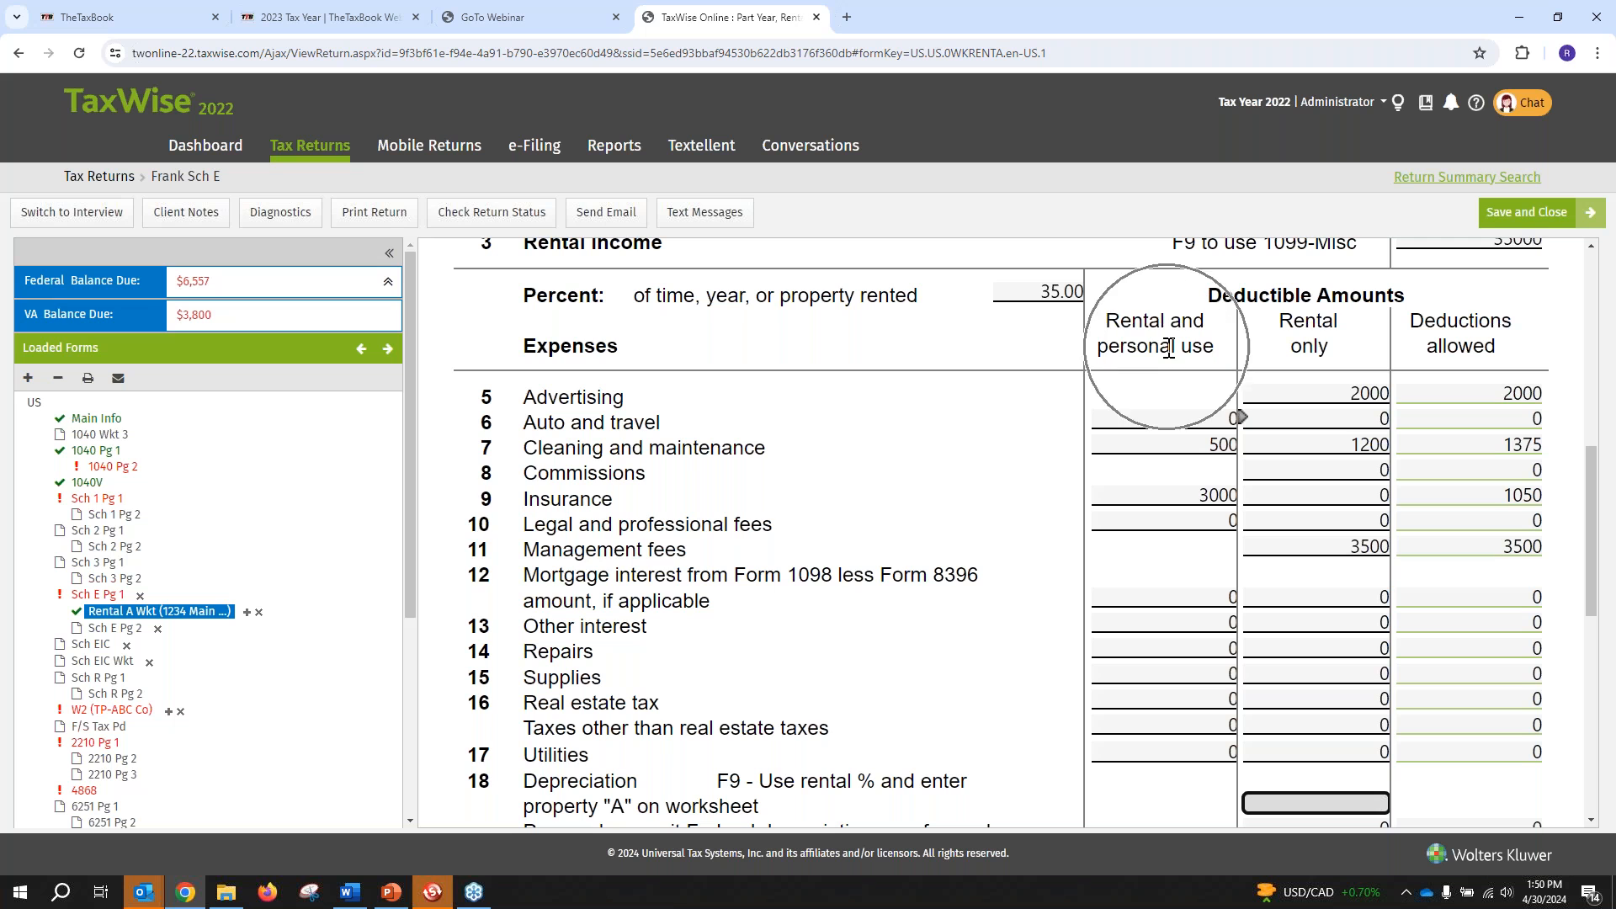
Link a Form 4562 to the rental worksheet's line 18 Depreciation amount and view its Section 179 part
scroll(1279, 370, down, 3)
click(1288, 549)
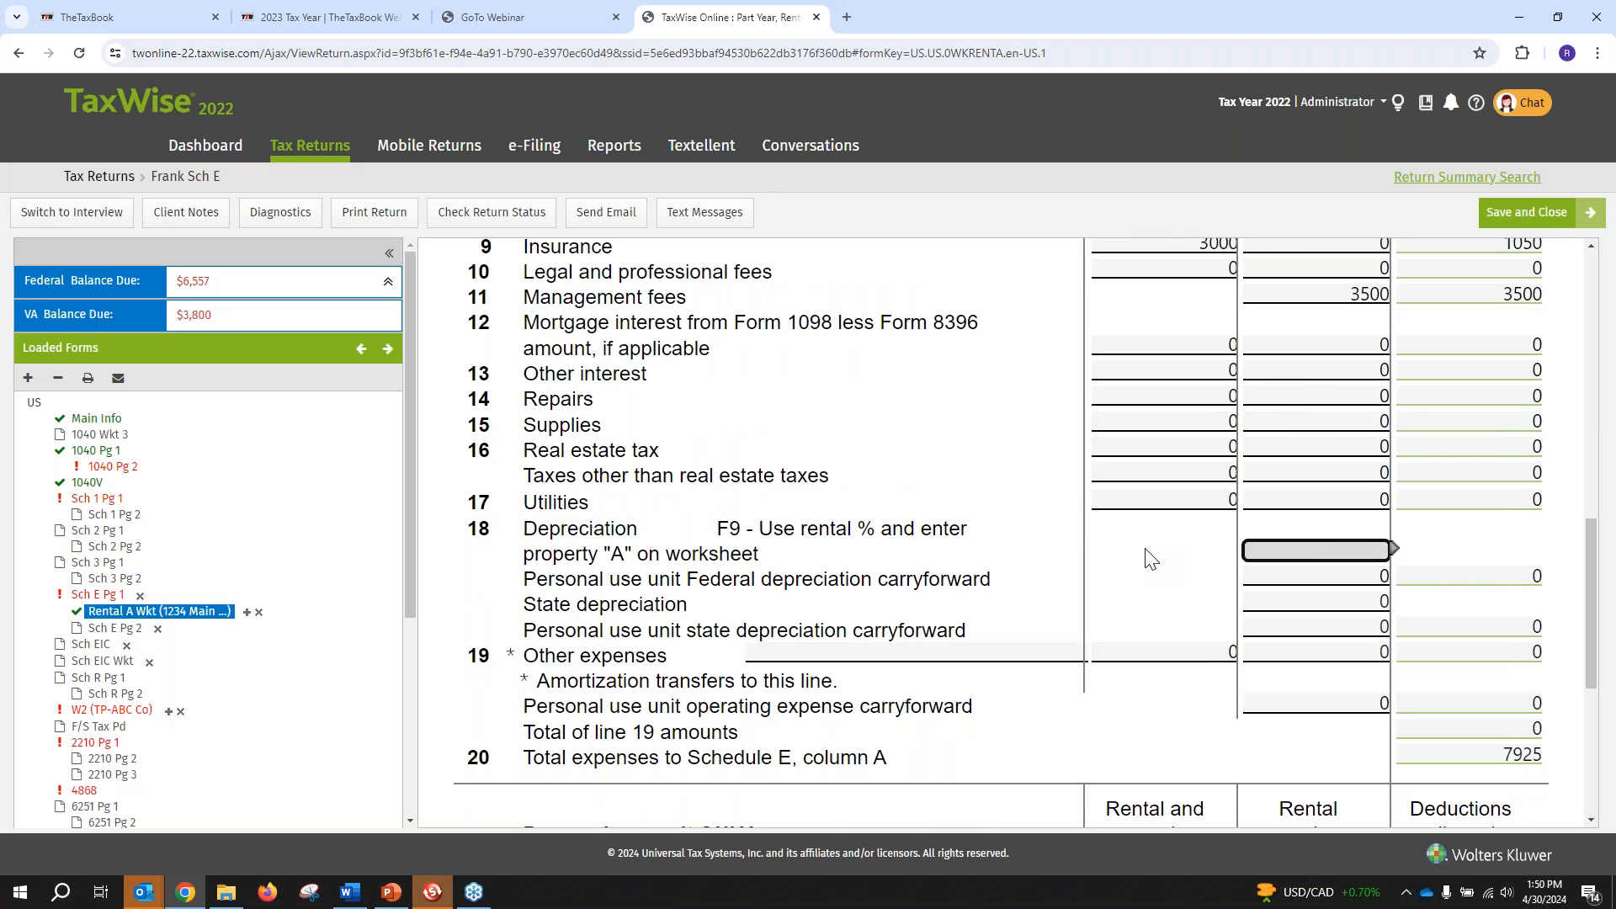
key(ctrl)
key(ctrl)
click(1299, 549)
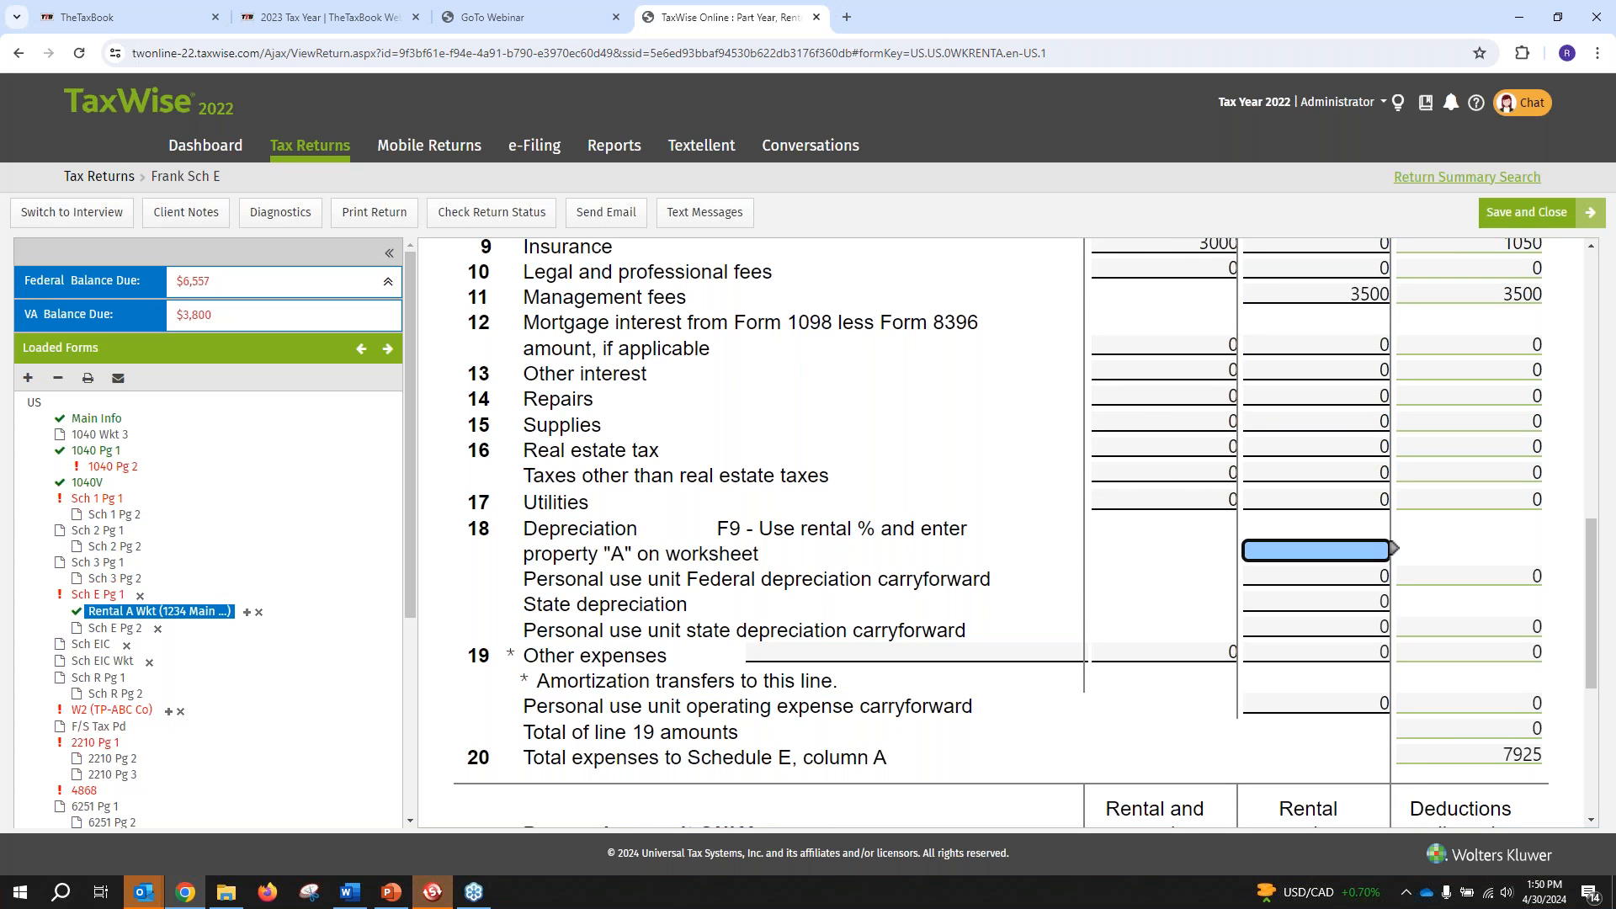
click(1393, 555)
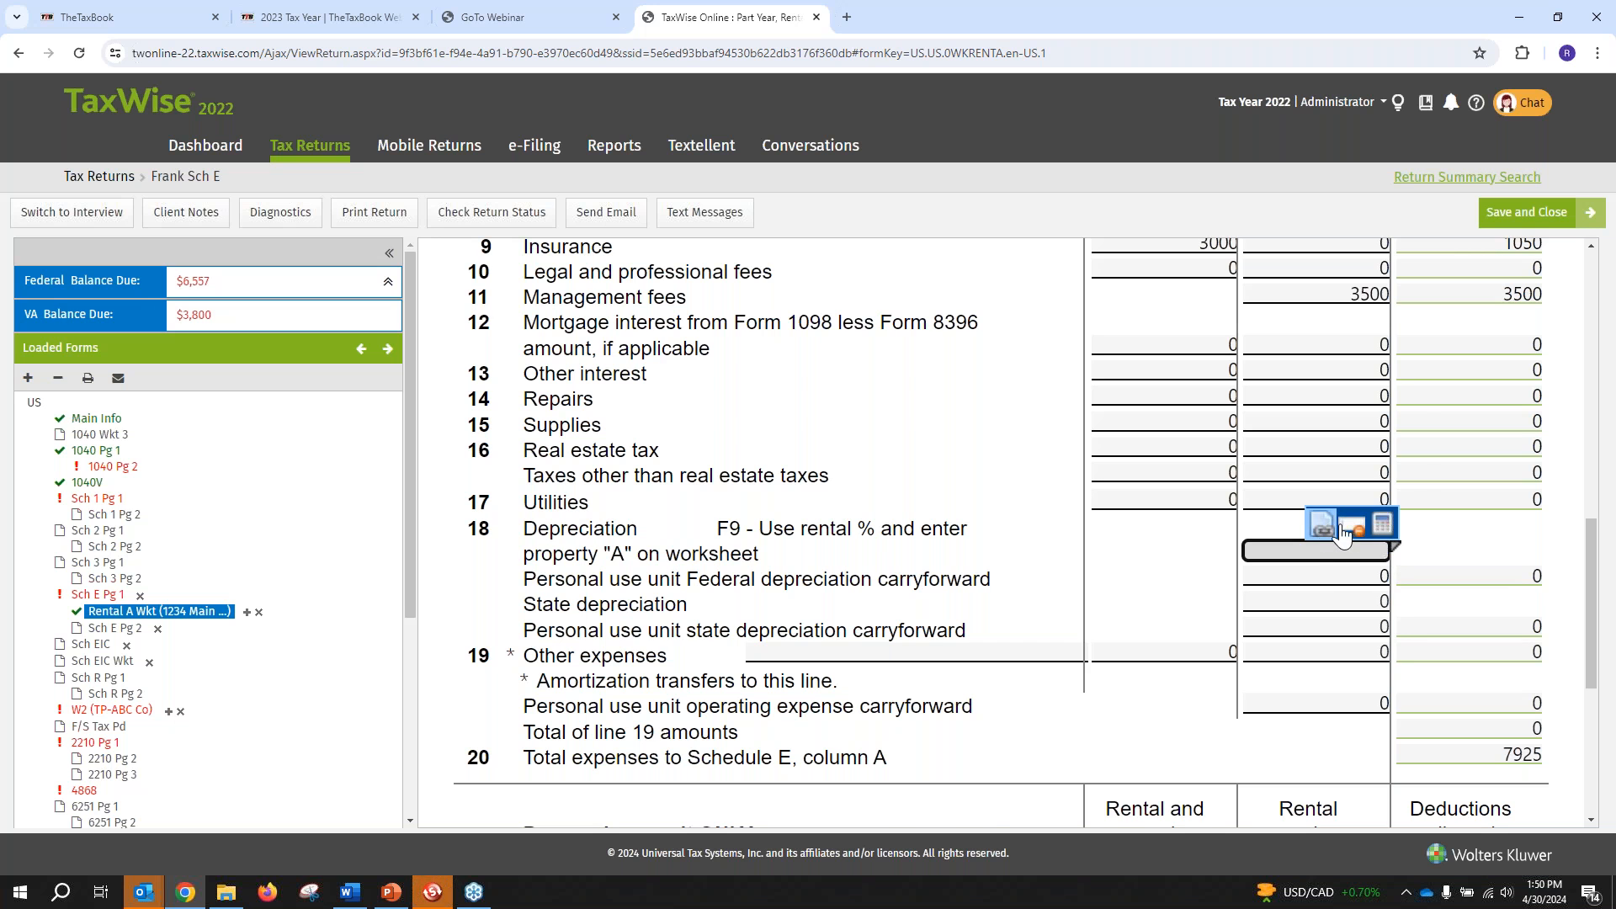
click(1322, 527)
double_click(762, 476)
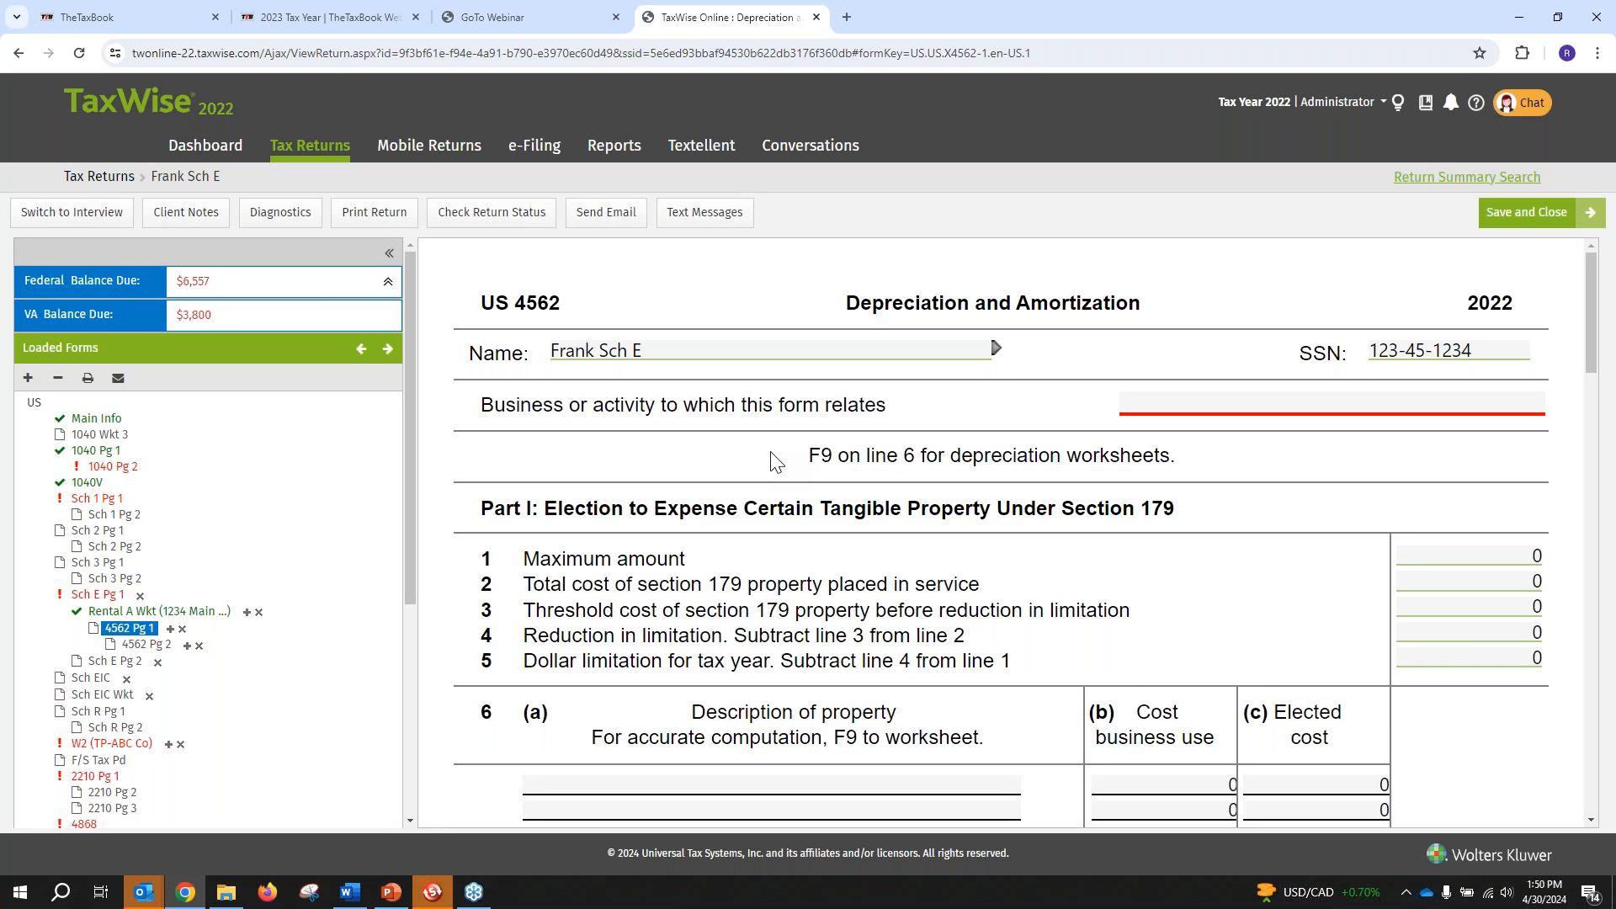
scroll(799, 459, down, 4)
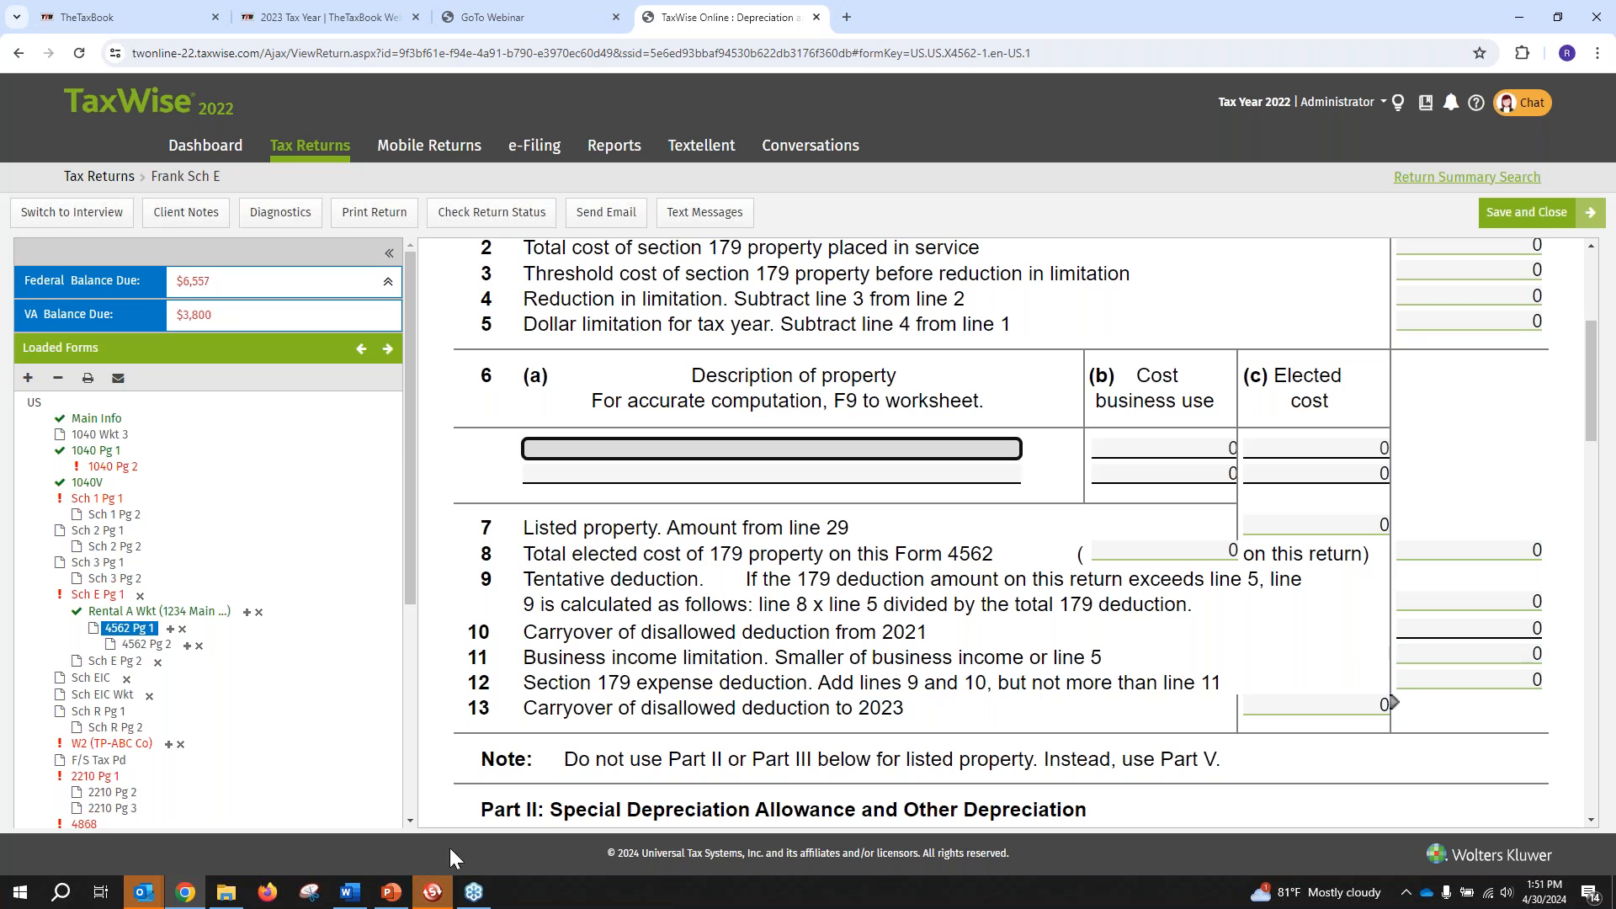
Return from Form 4562 to the expense lines of the Rental A worksheet
mouse_move(392, 895)
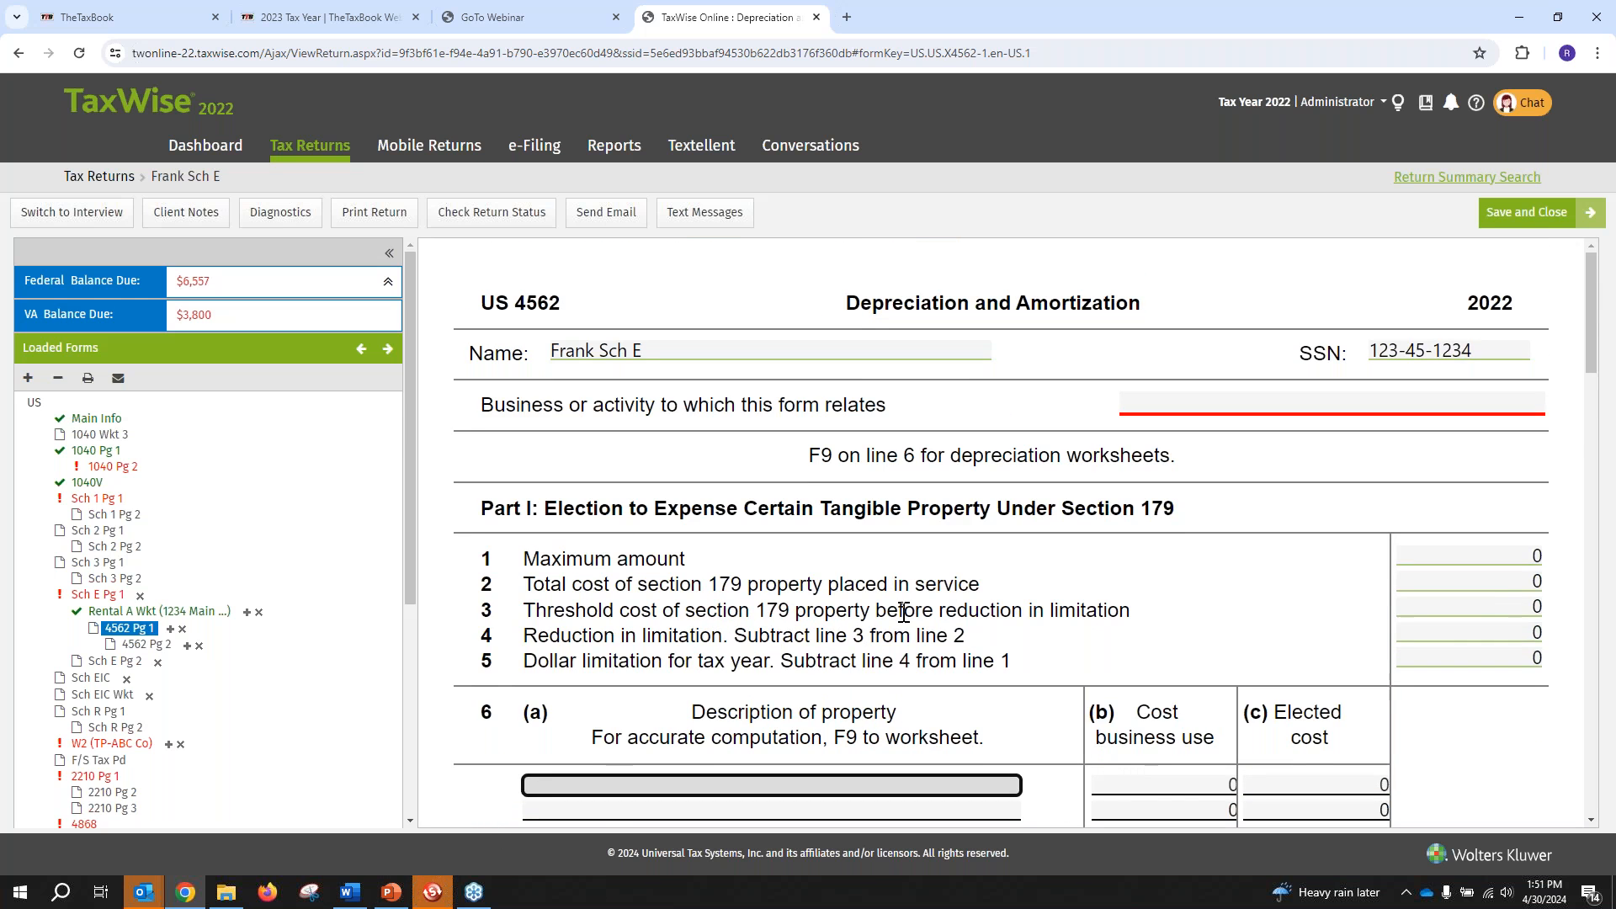
click(126, 611)
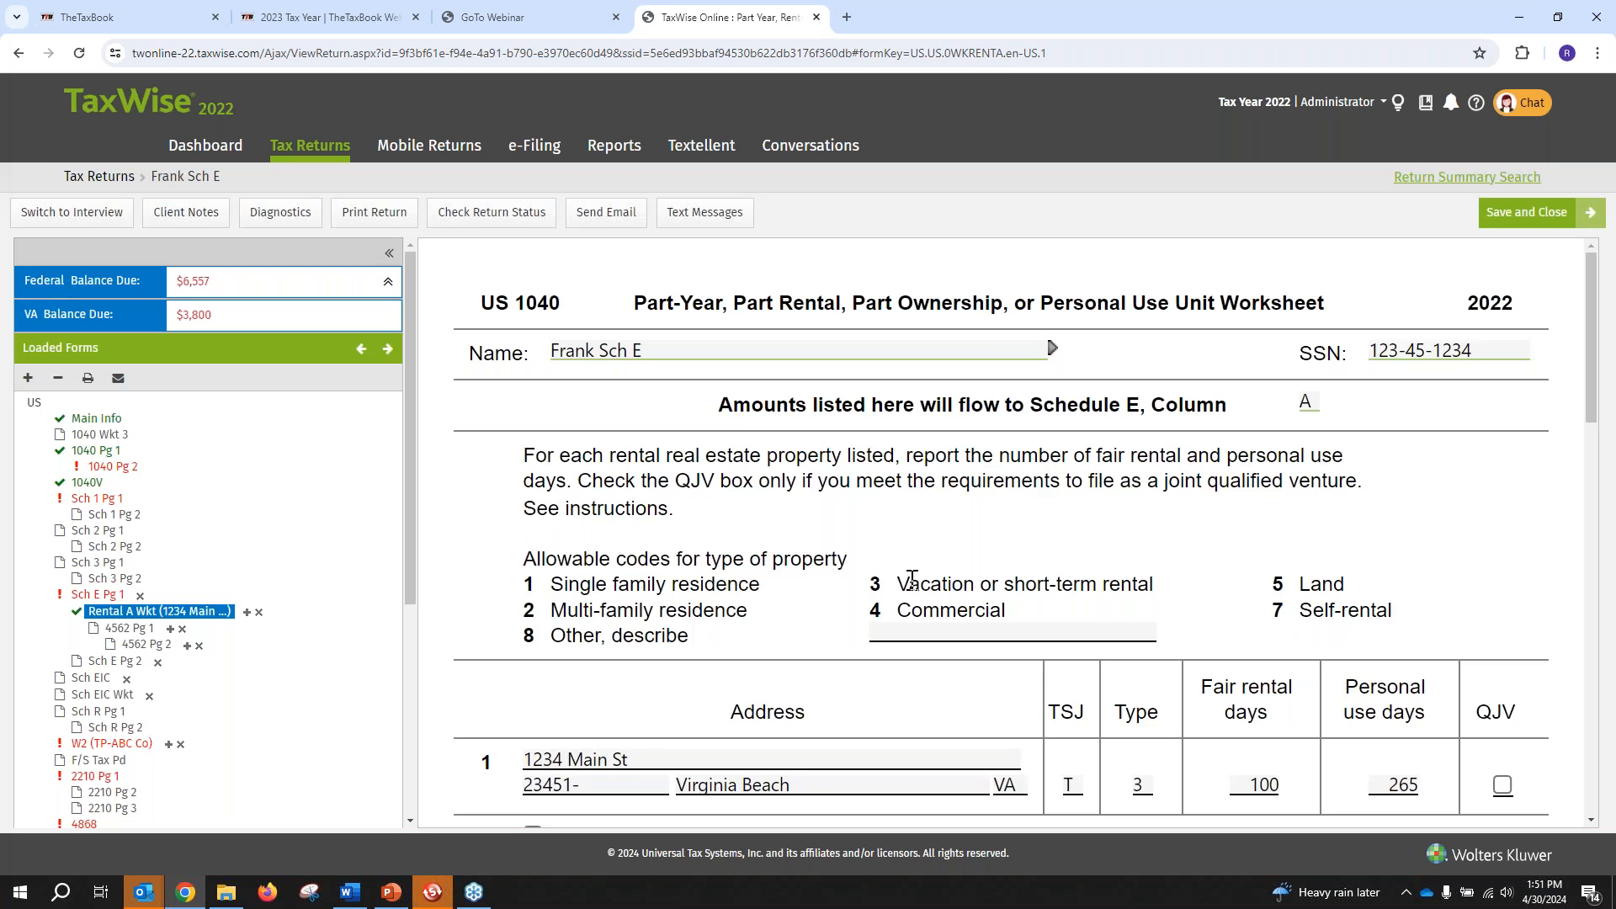
scroll(920, 584, down, 4)
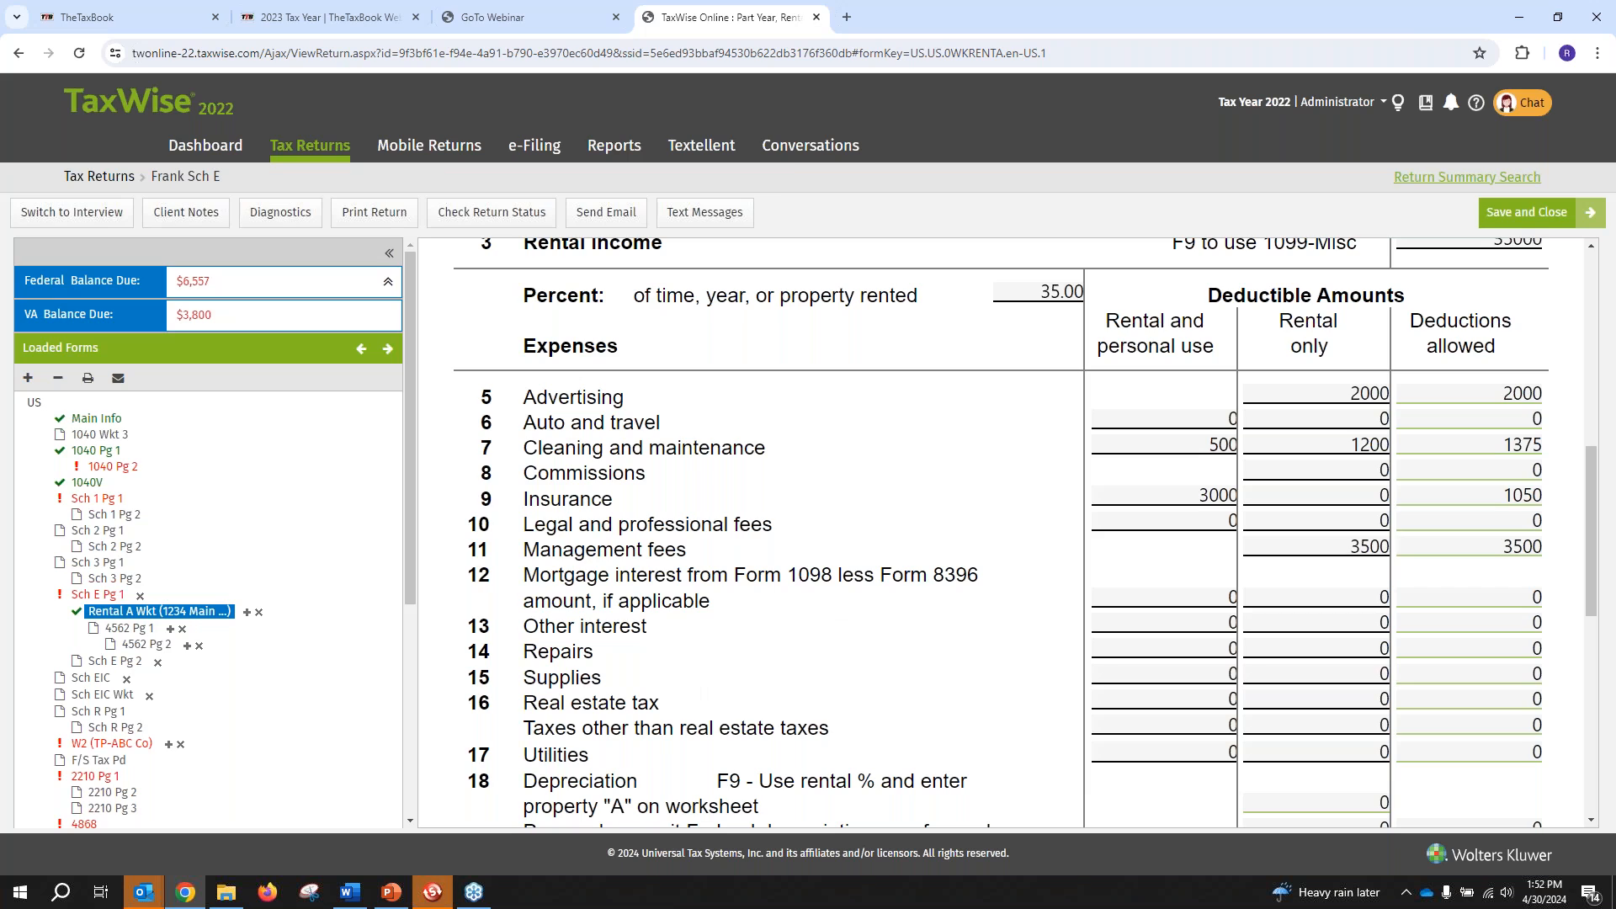
Switch to the PowerPoint deck and examine the mortgage interest and mortgage insurance premium boxes on the Form 1098 slide
click(390, 894)
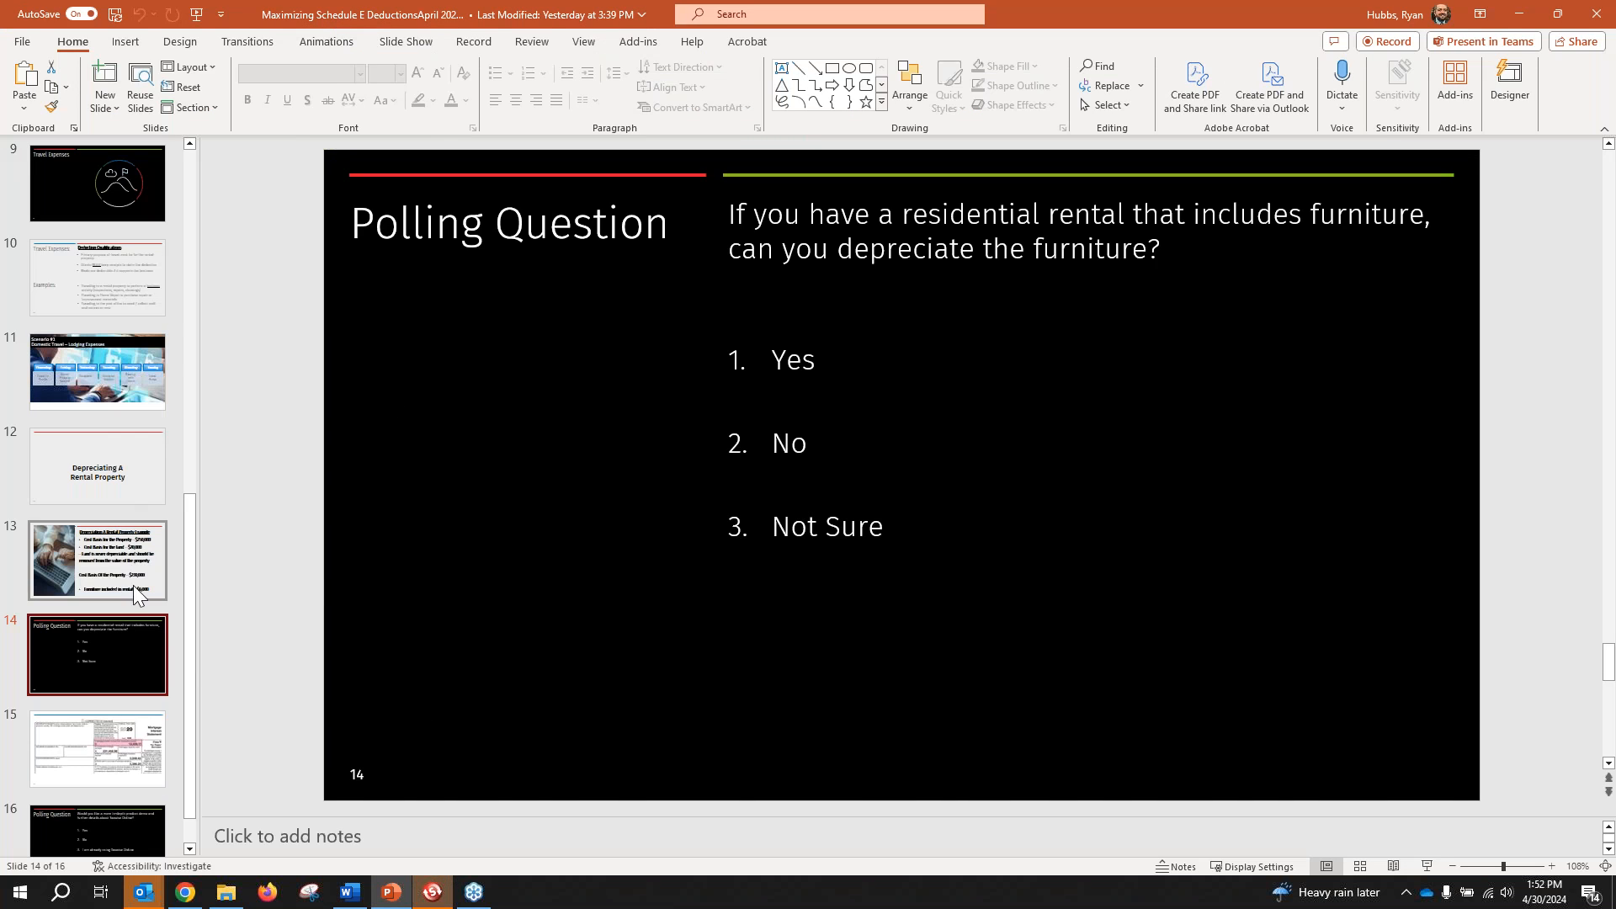
click(114, 720)
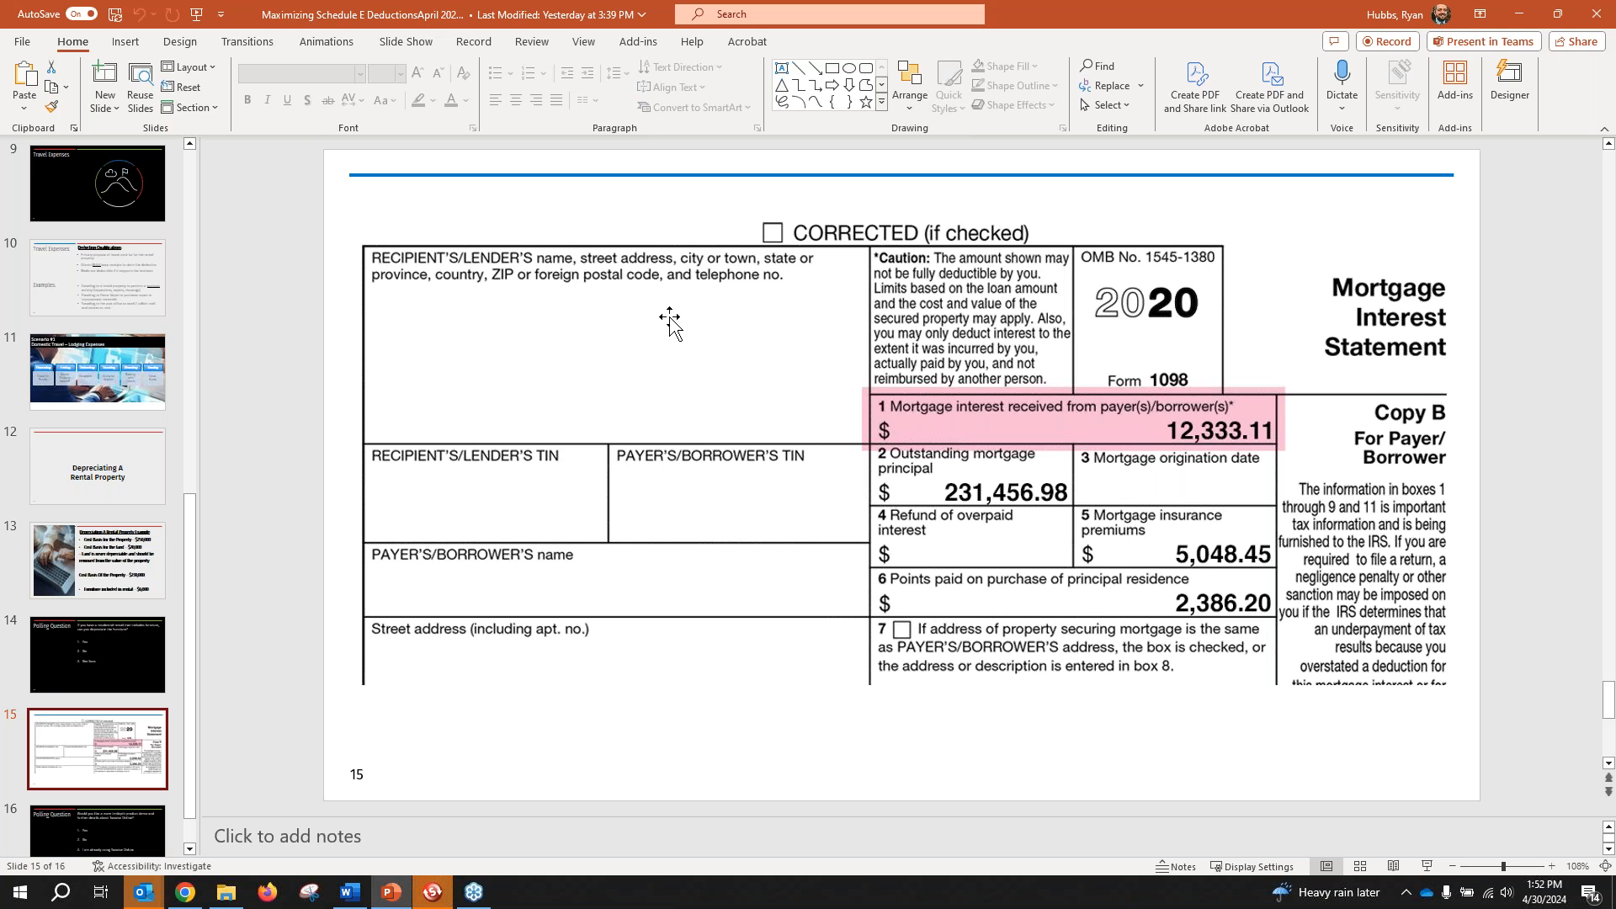
key(ctrl)
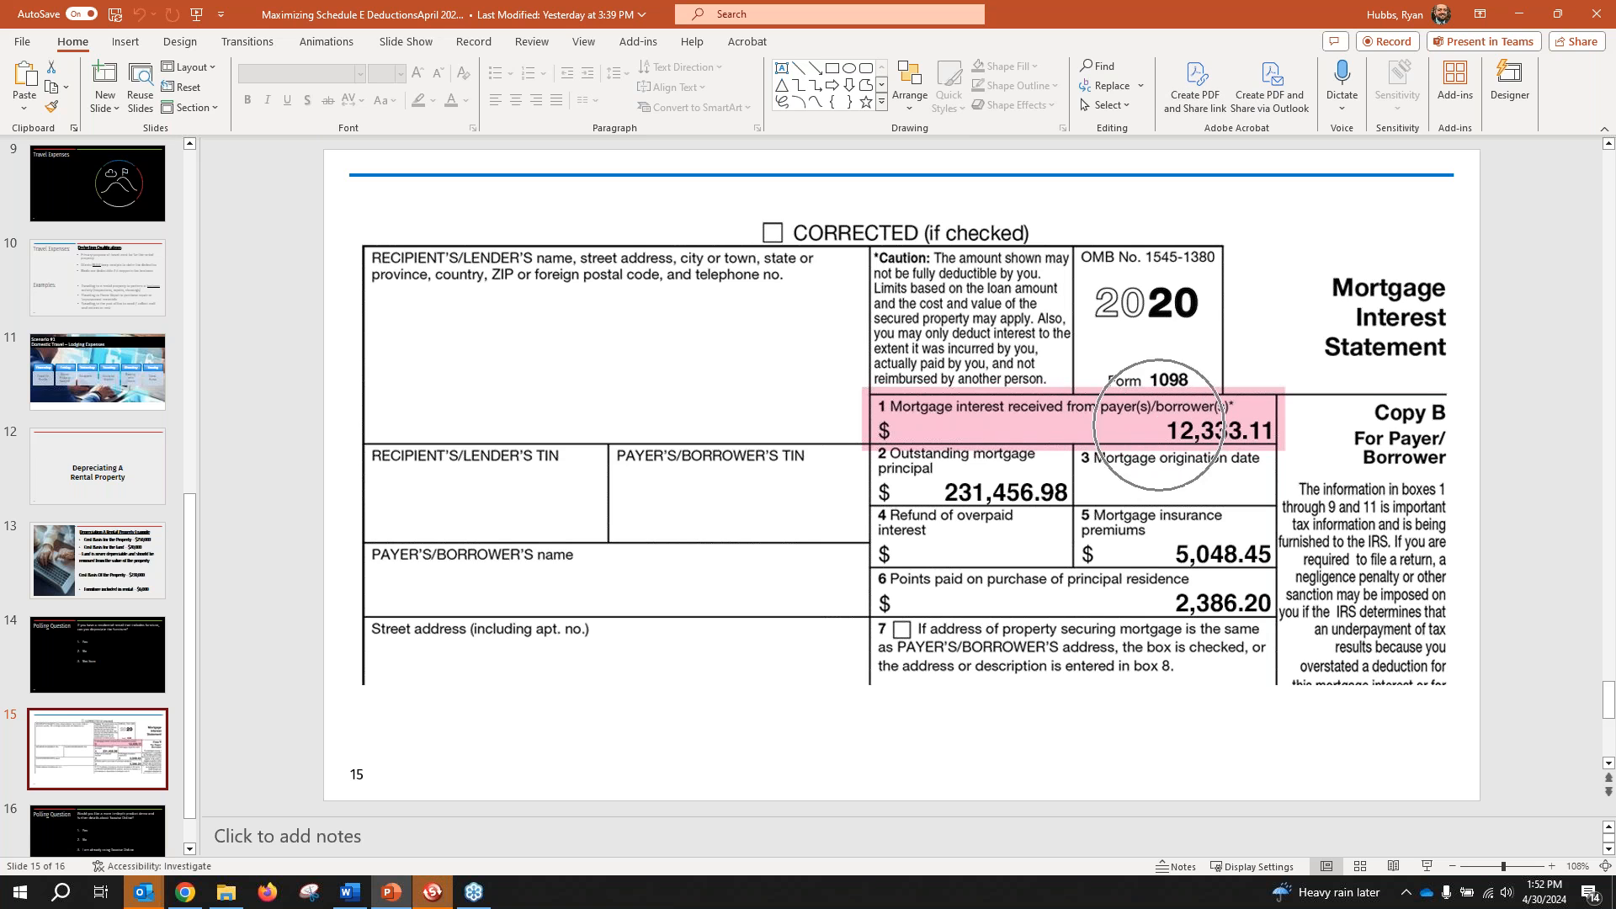
key(ctrl)
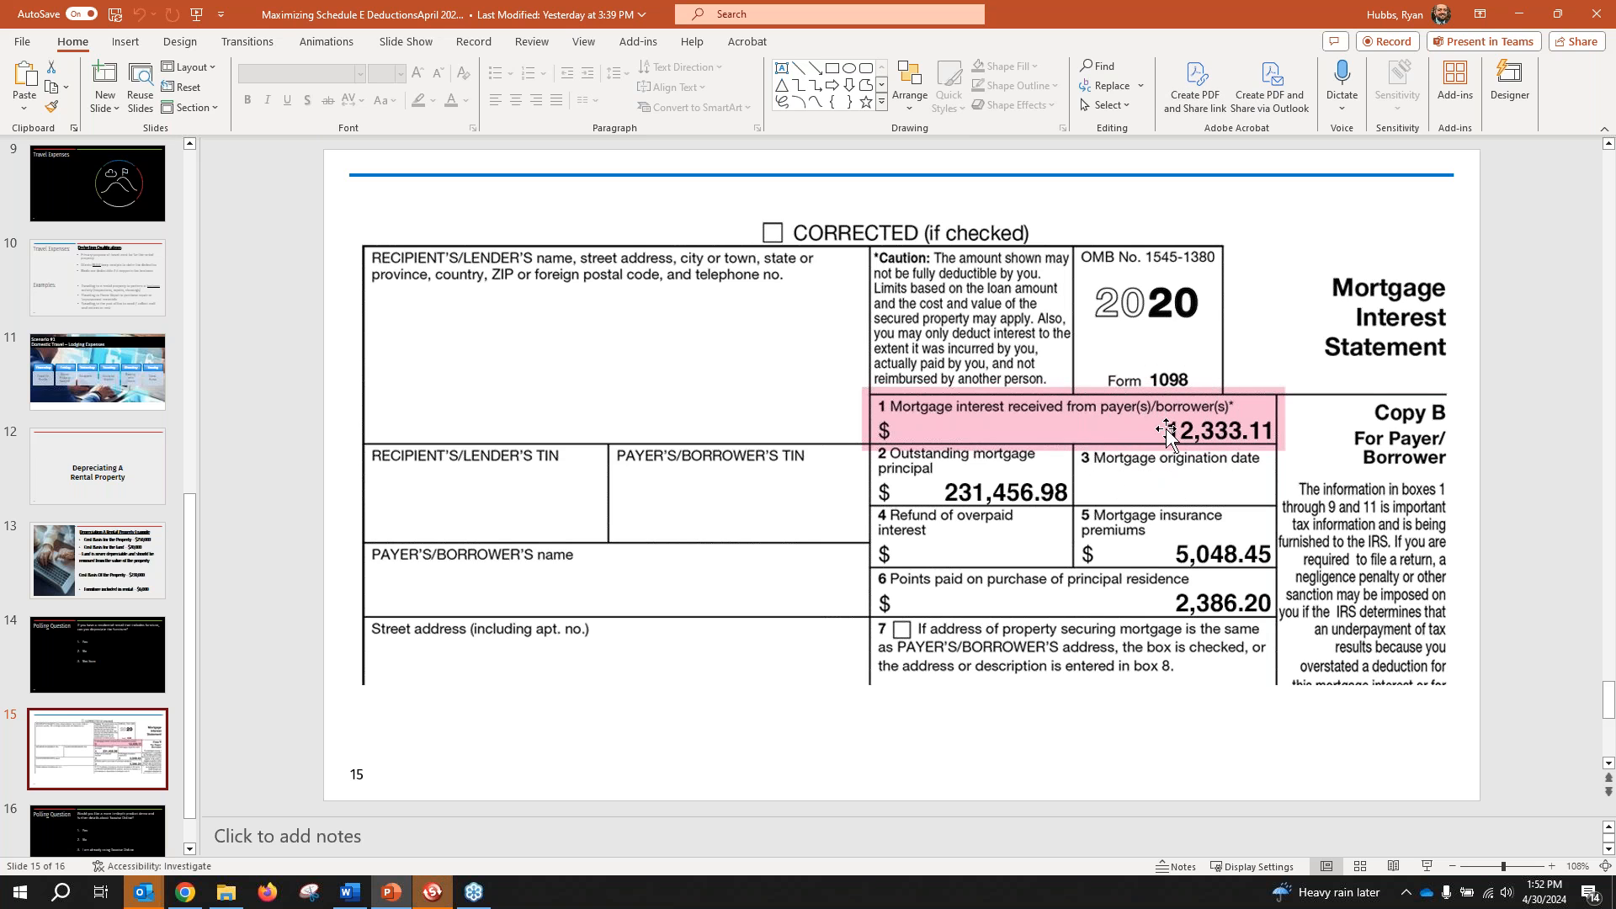
key(ctrl)
key(ctrl)
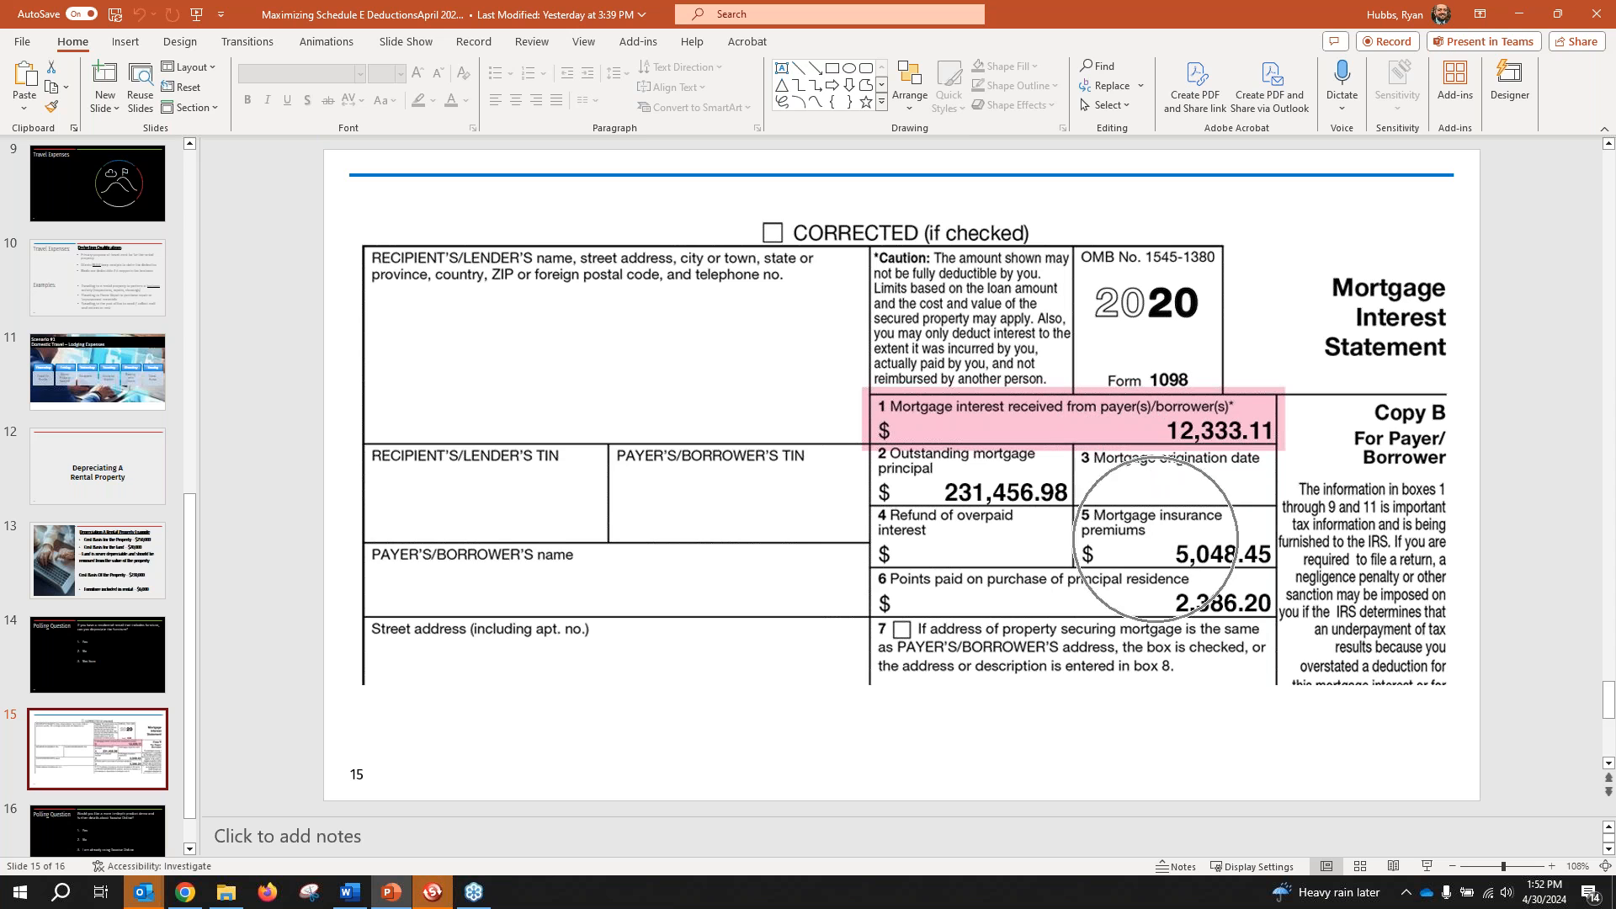
key(ctrl)
key(ctrl)
key(ctrl)
key(ctrl)
key(ctrl)
key(ctrl)
key(ctrl)
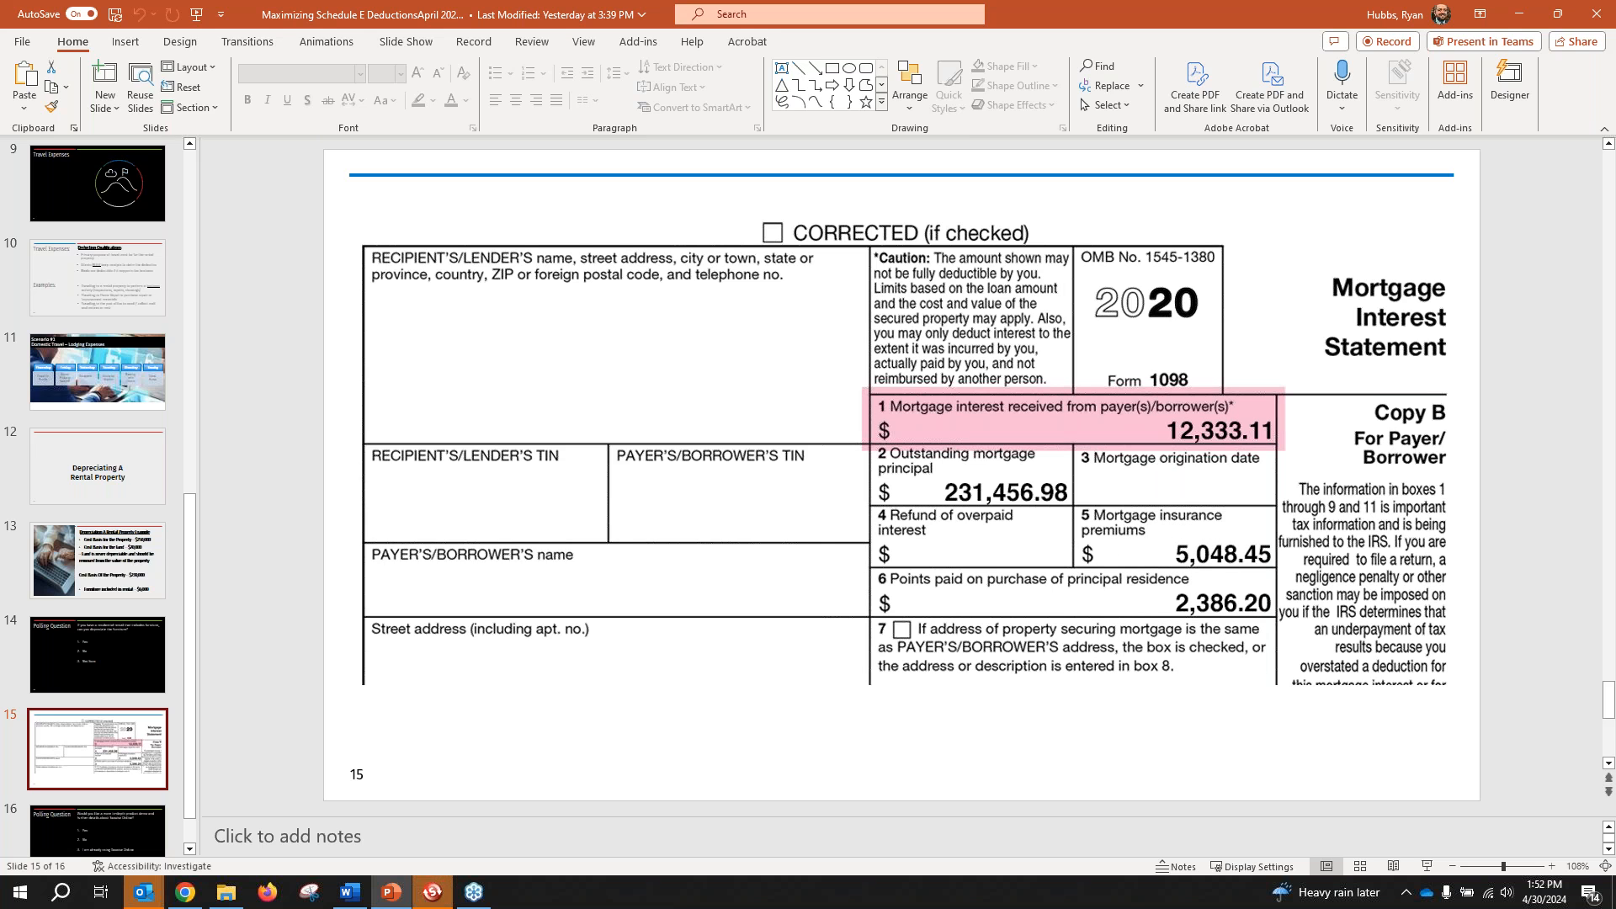
Switch back to TaxWise in the browser and check the Insurance line's shared-use and rental-only amounts
click(186, 899)
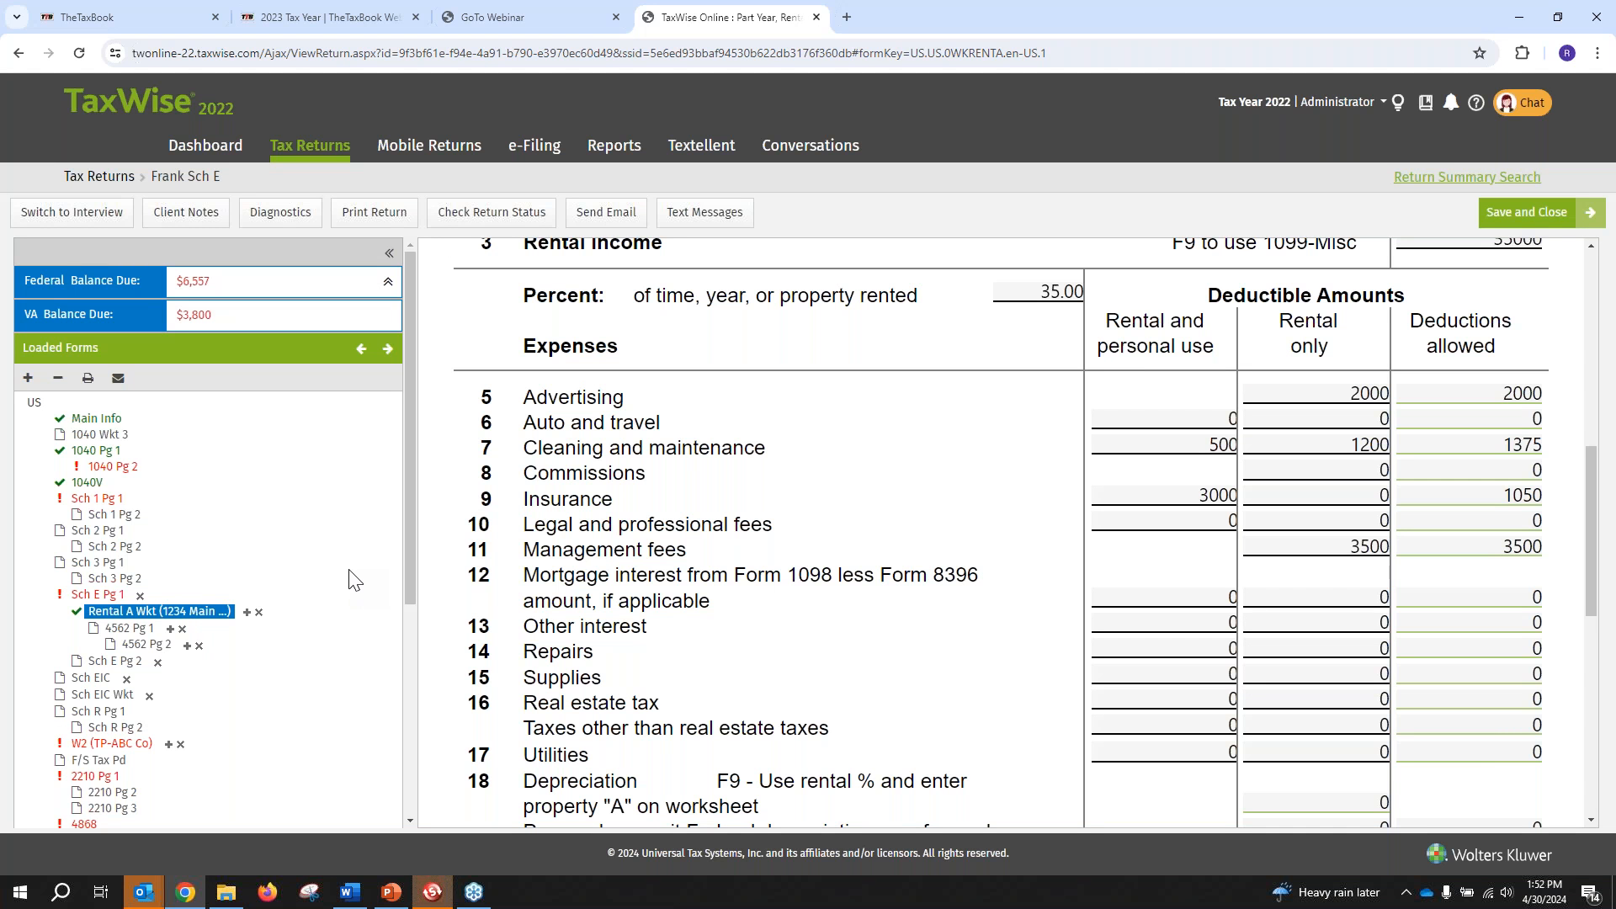
click(1186, 499)
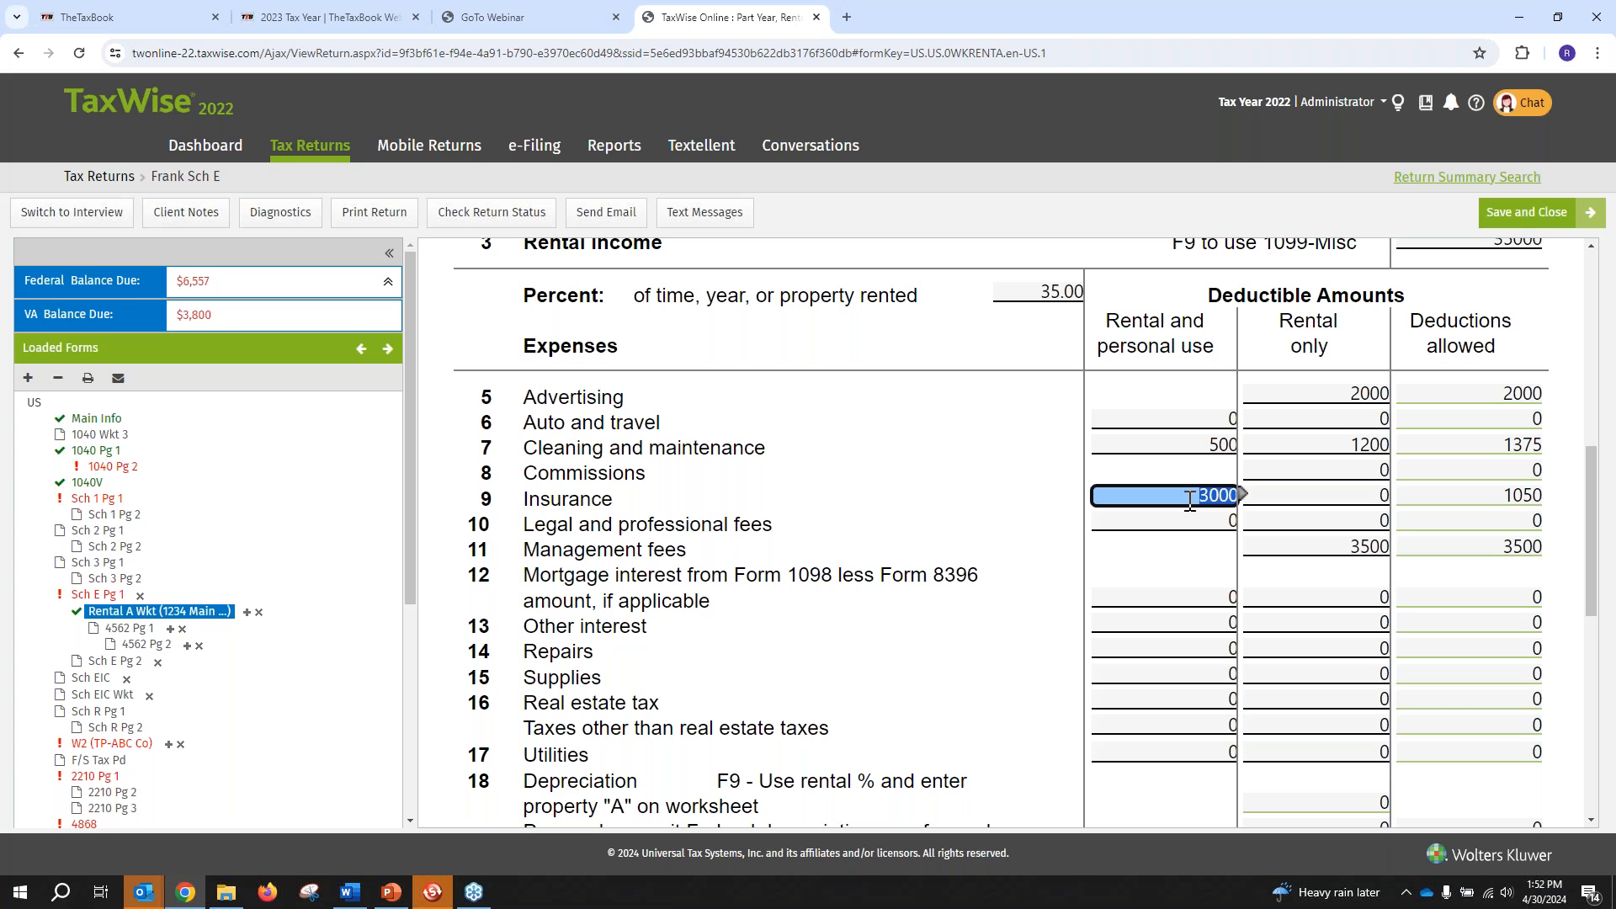
click(1312, 497)
click(1149, 497)
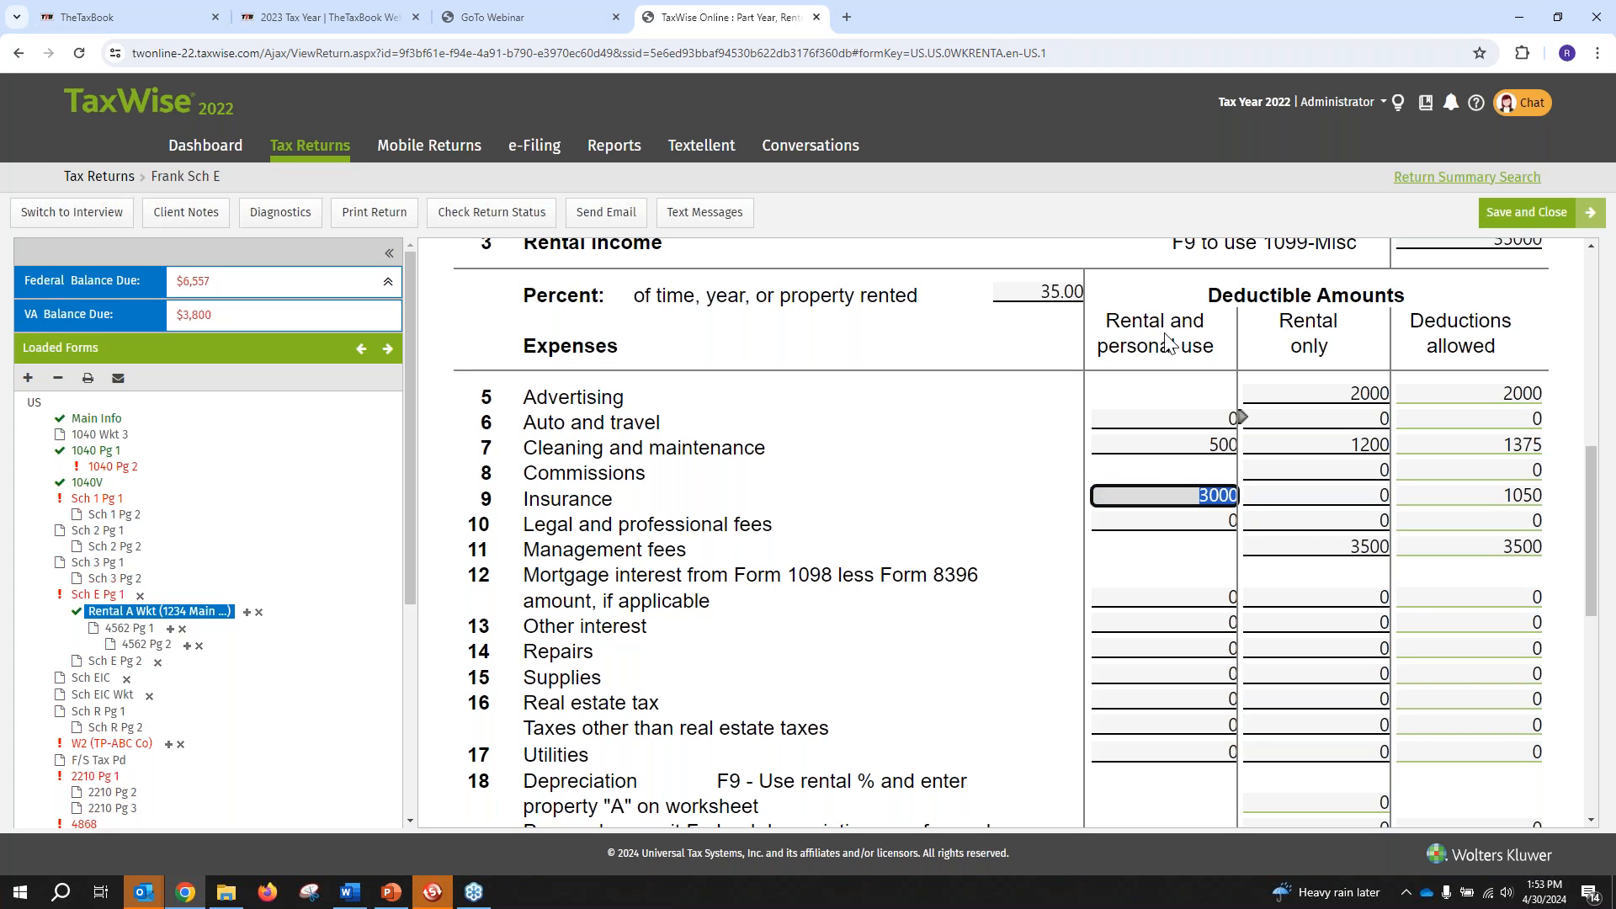
Review the Insurance line's rental-only entry and the percent of time, year, or property rented
key(ctrl)
key(ctrl)
click(1303, 496)
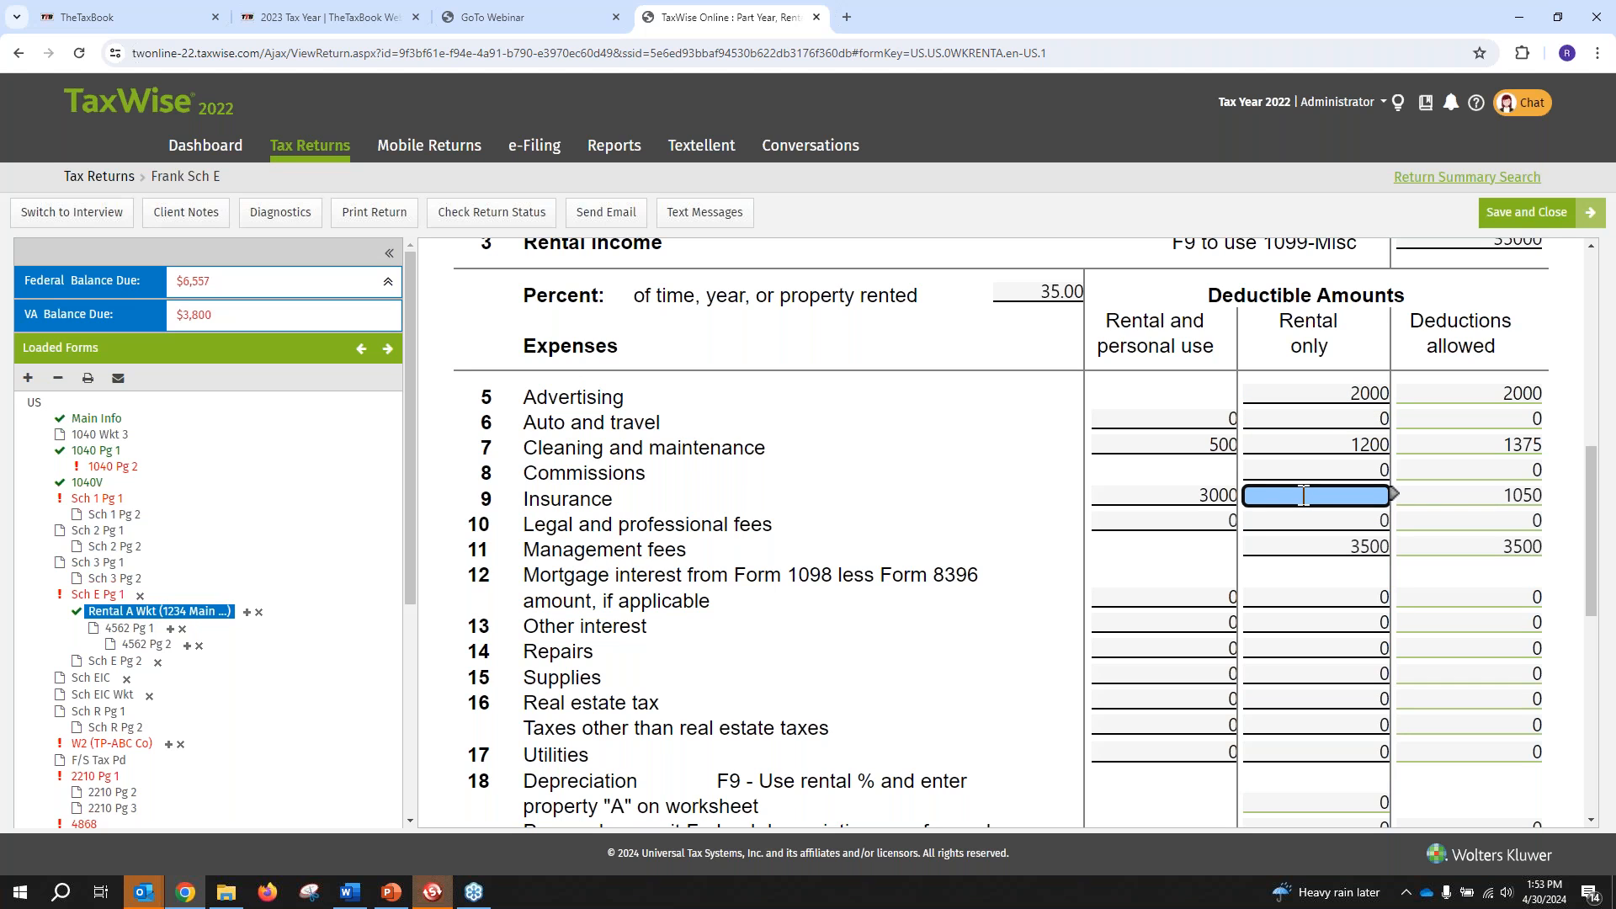
scroll(1179, 421, up, 1)
click(1033, 380)
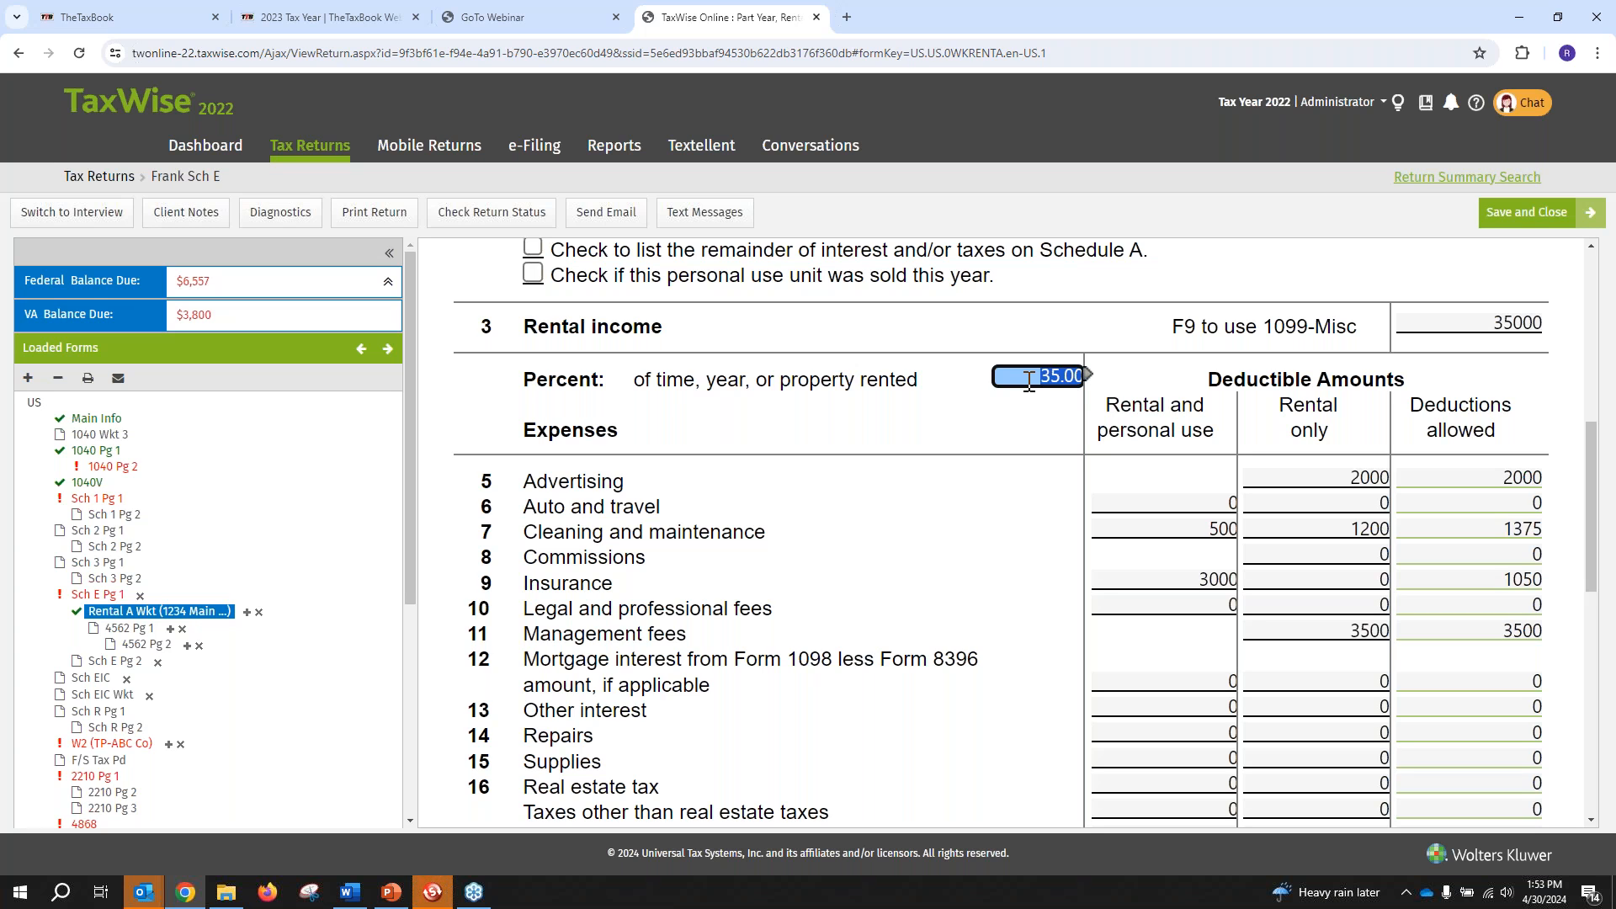
key(ctrl)
key(ctrl)
Examine the Rental only column of the deductible amounts in relation to the rental percentage
drag(1080, 375, 1316, 426)
click(1315, 423)
key(ctrl)
key(ctrl)
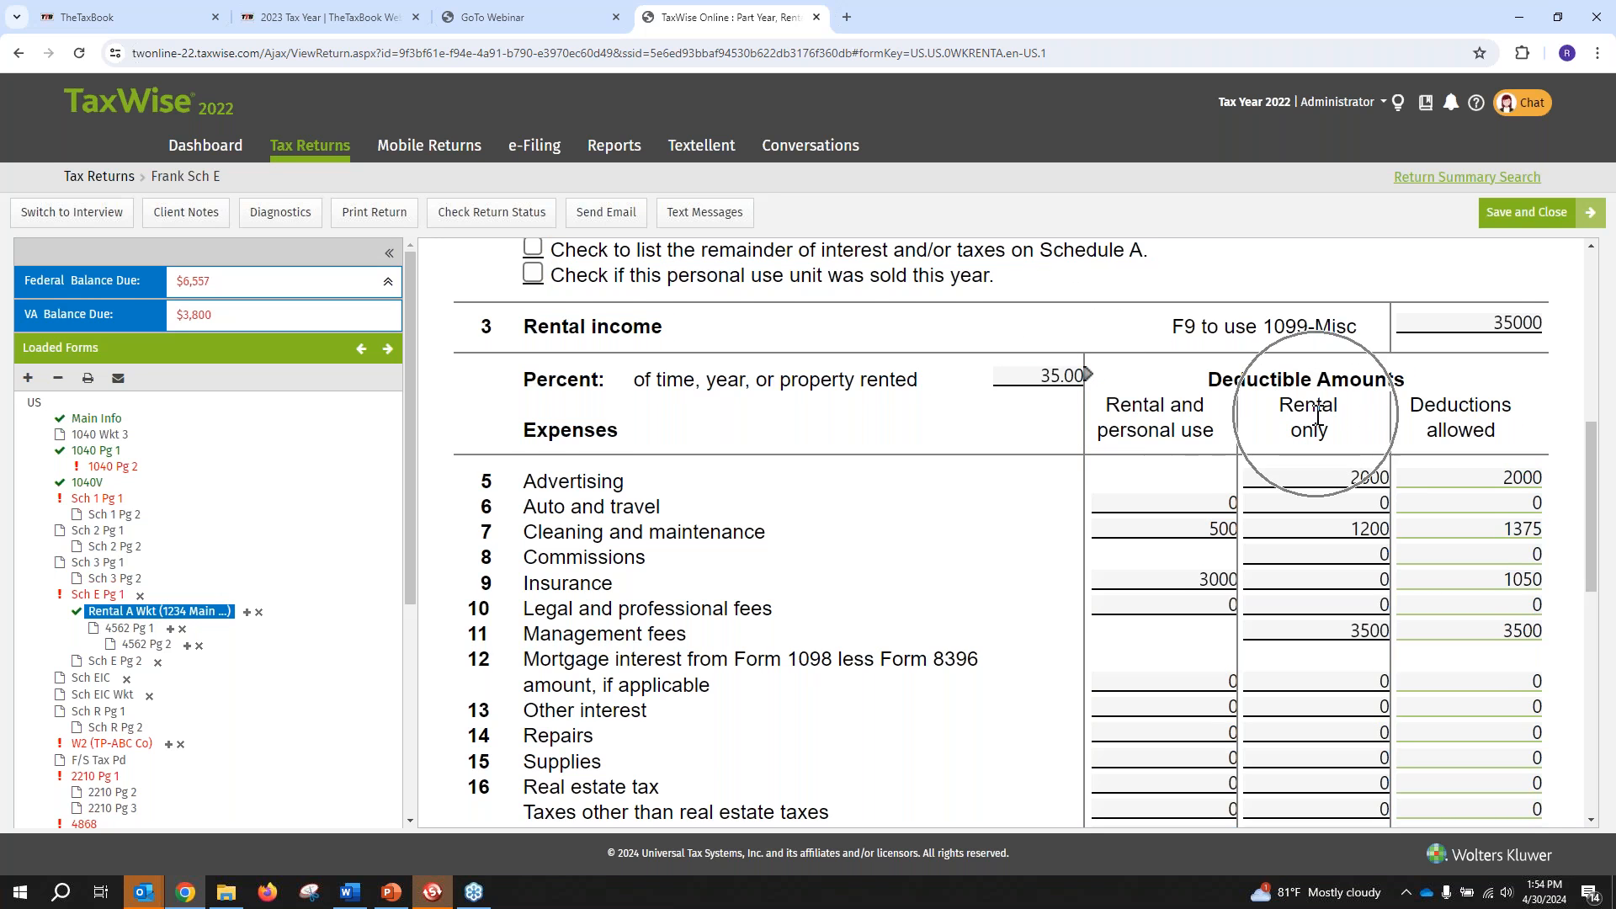
key(ctrl)
key(ctrl)
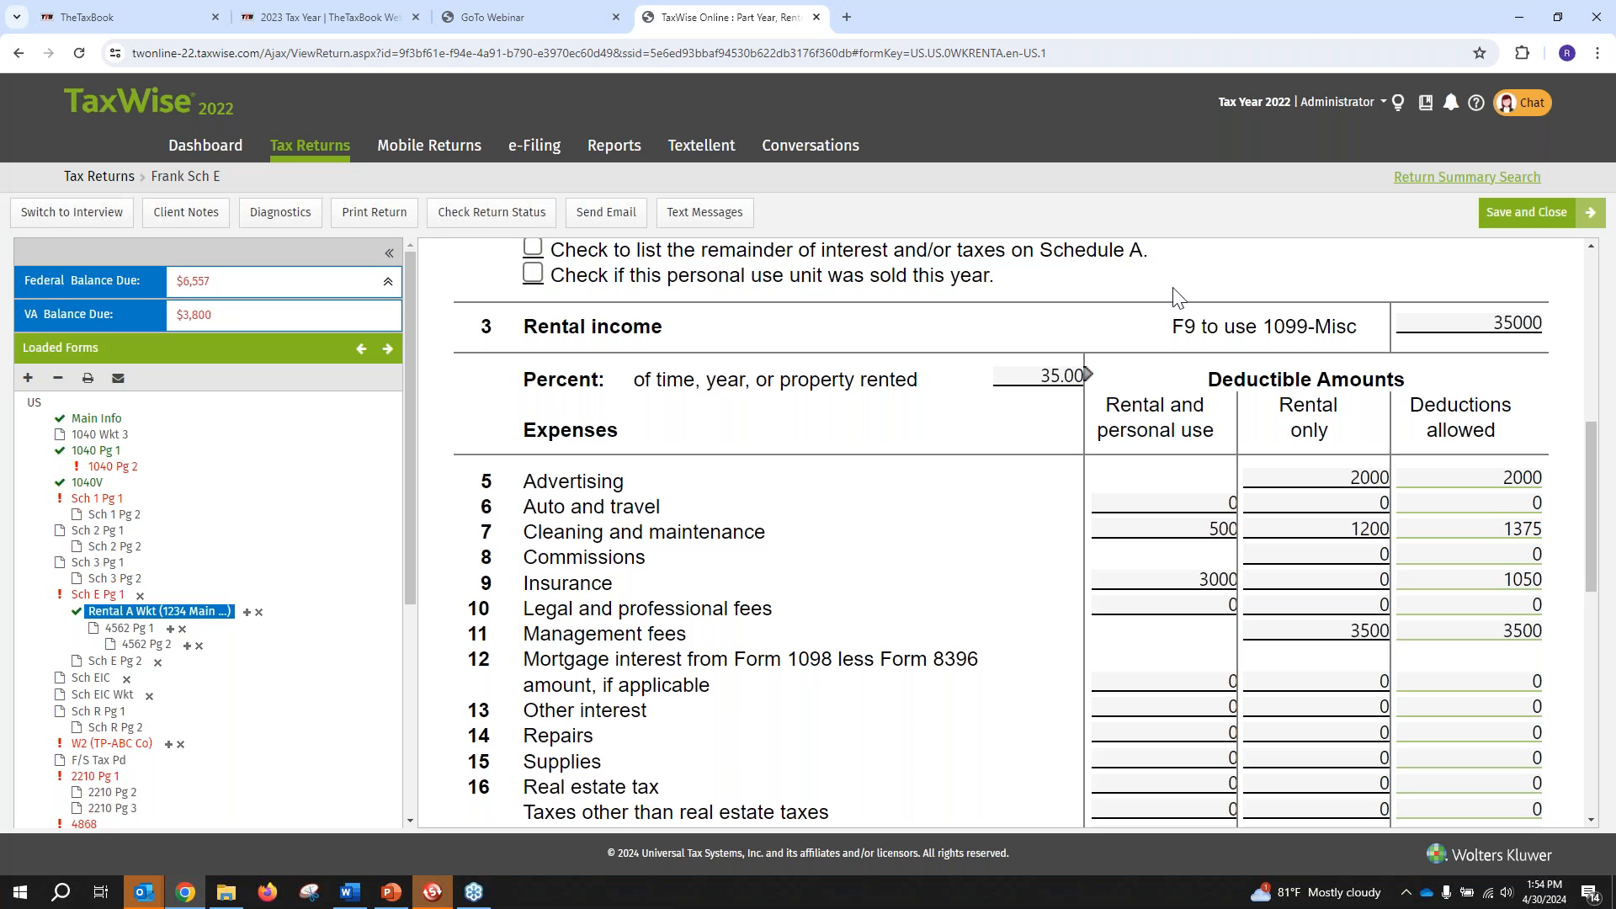
Check the fair rental days and personal use days entered for the property on line 1
scroll(1212, 308, up, 3)
click(1252, 452)
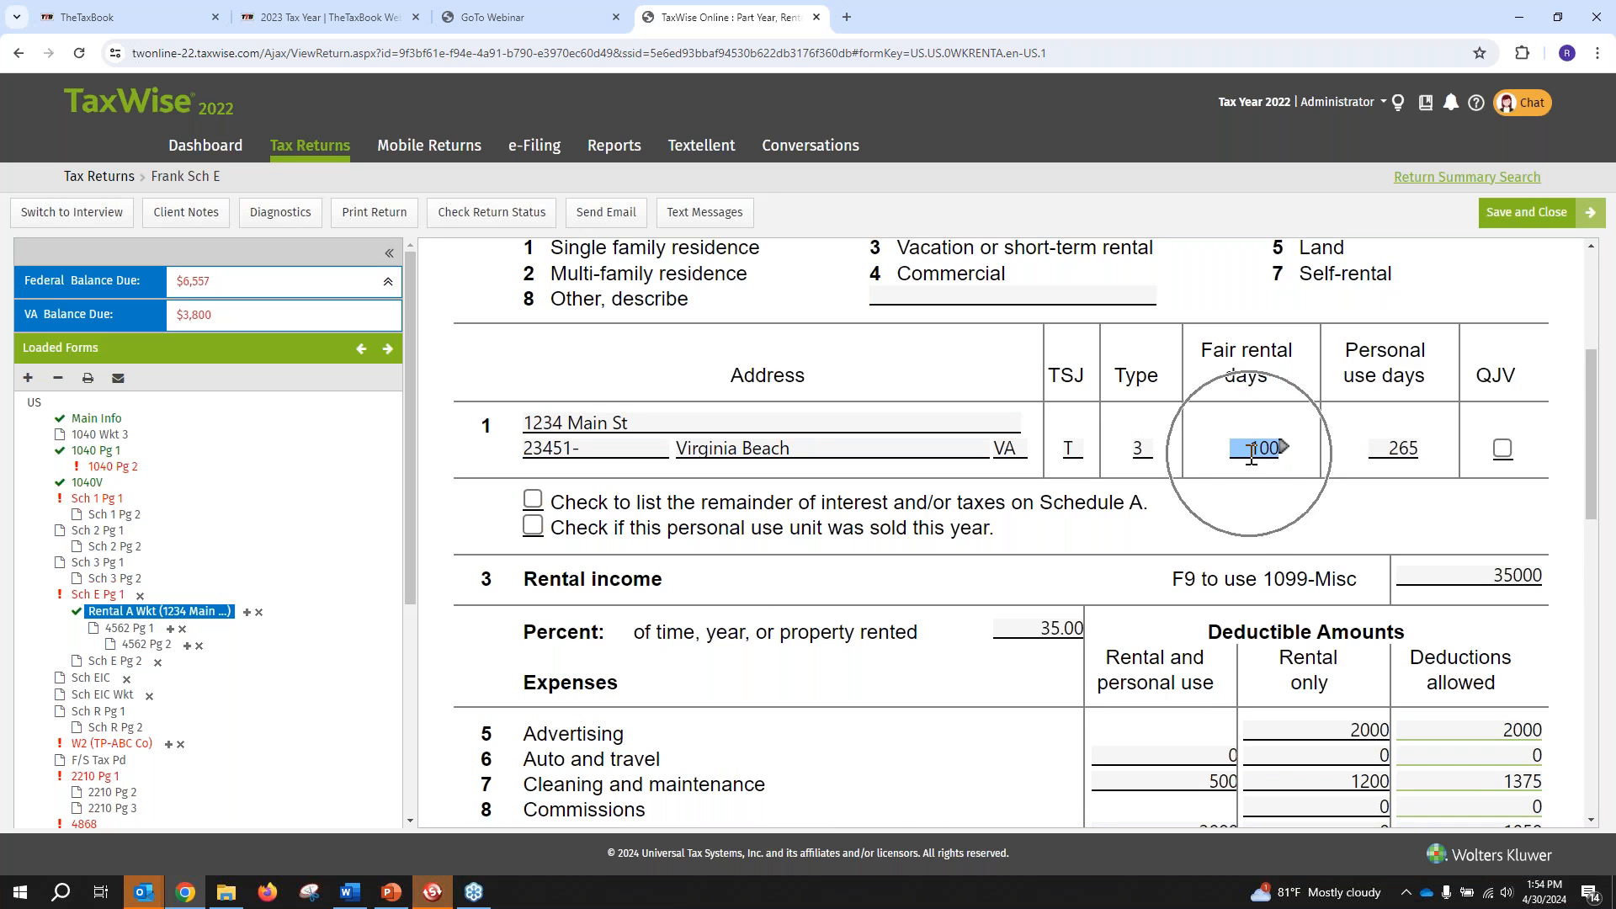
click(1384, 448)
drag(1377, 447, 1450, 465)
key(ctrl)
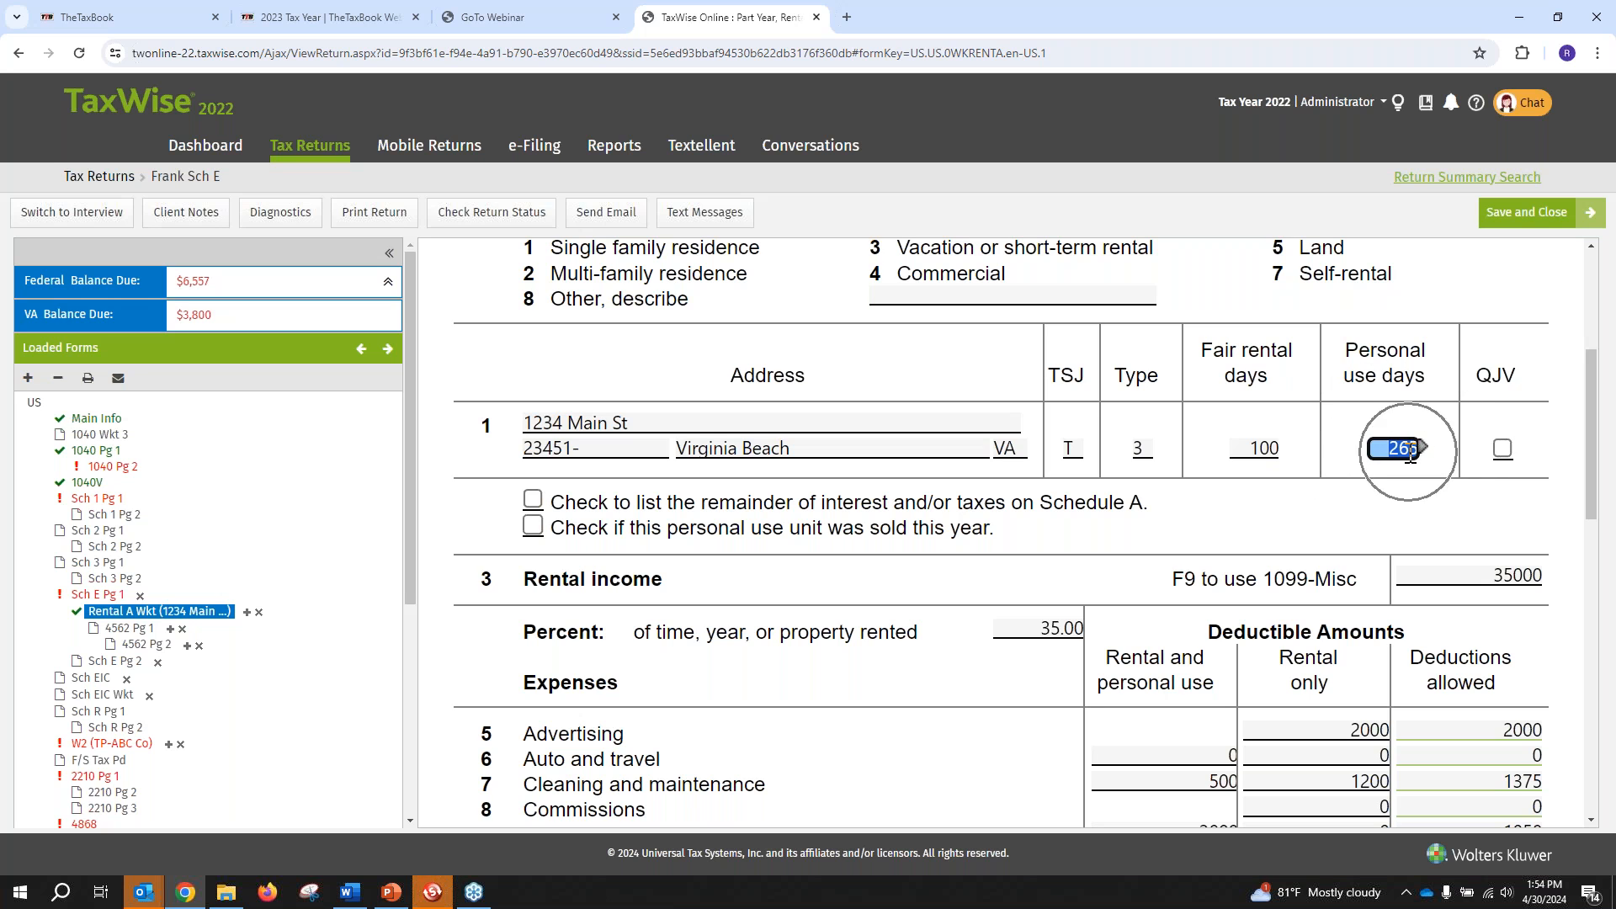
Review the shared rental and personal use amounts for cleaning and maintenance and for insurance
scroll(1171, 487, down, 4)
click(1178, 446)
click(1177, 496)
click(1198, 446)
click(1198, 419)
click(1199, 443)
click(1187, 490)
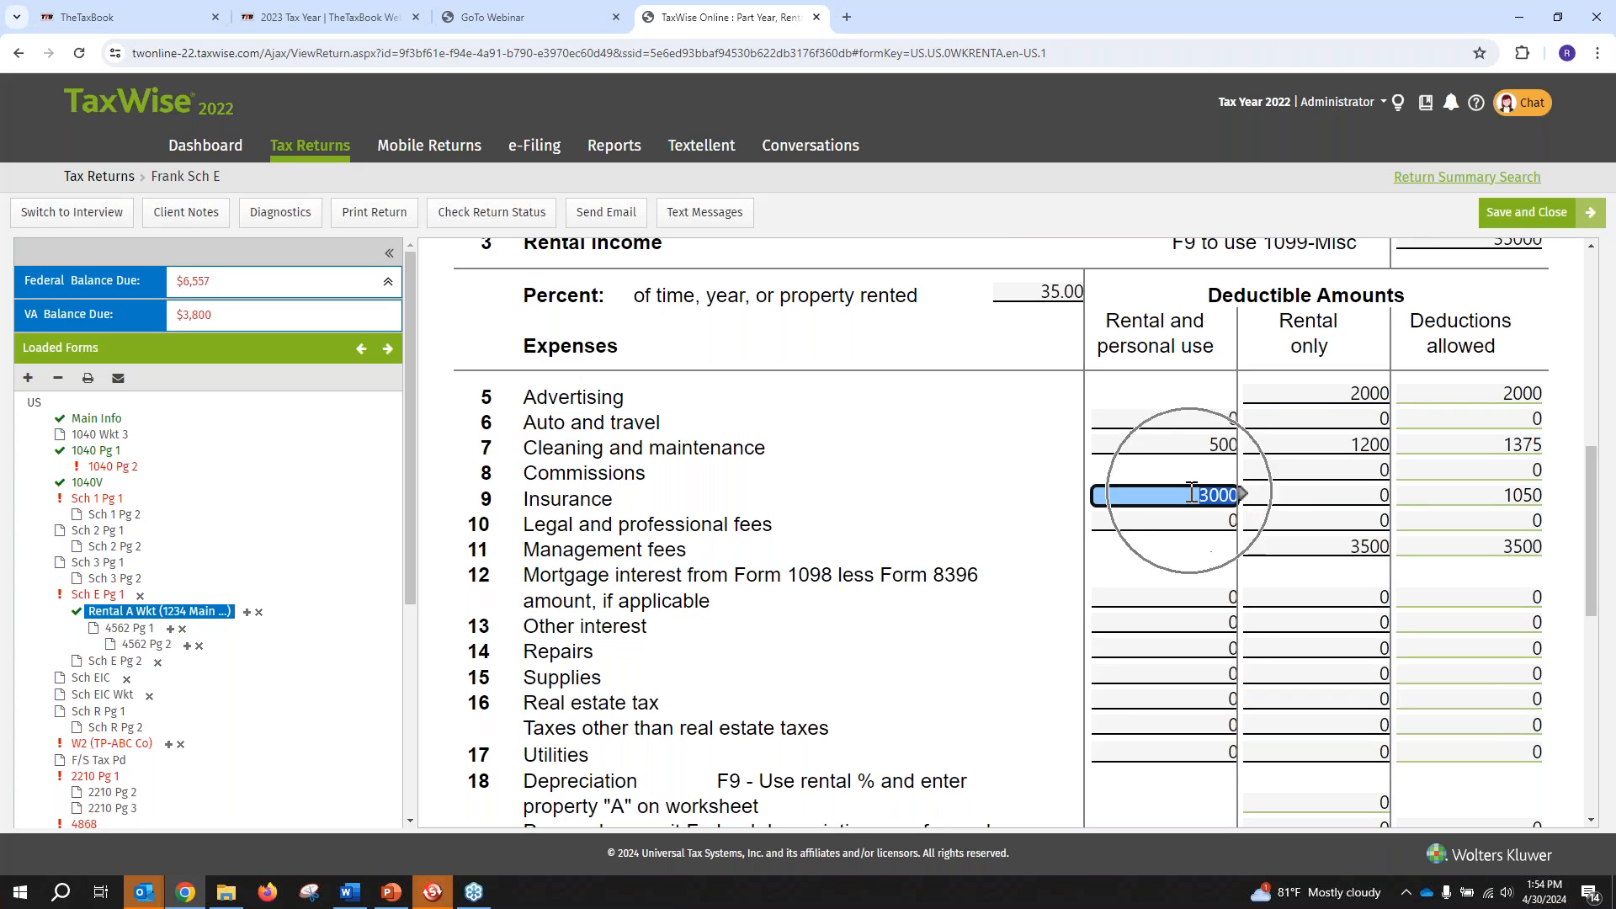
key(ctrl)
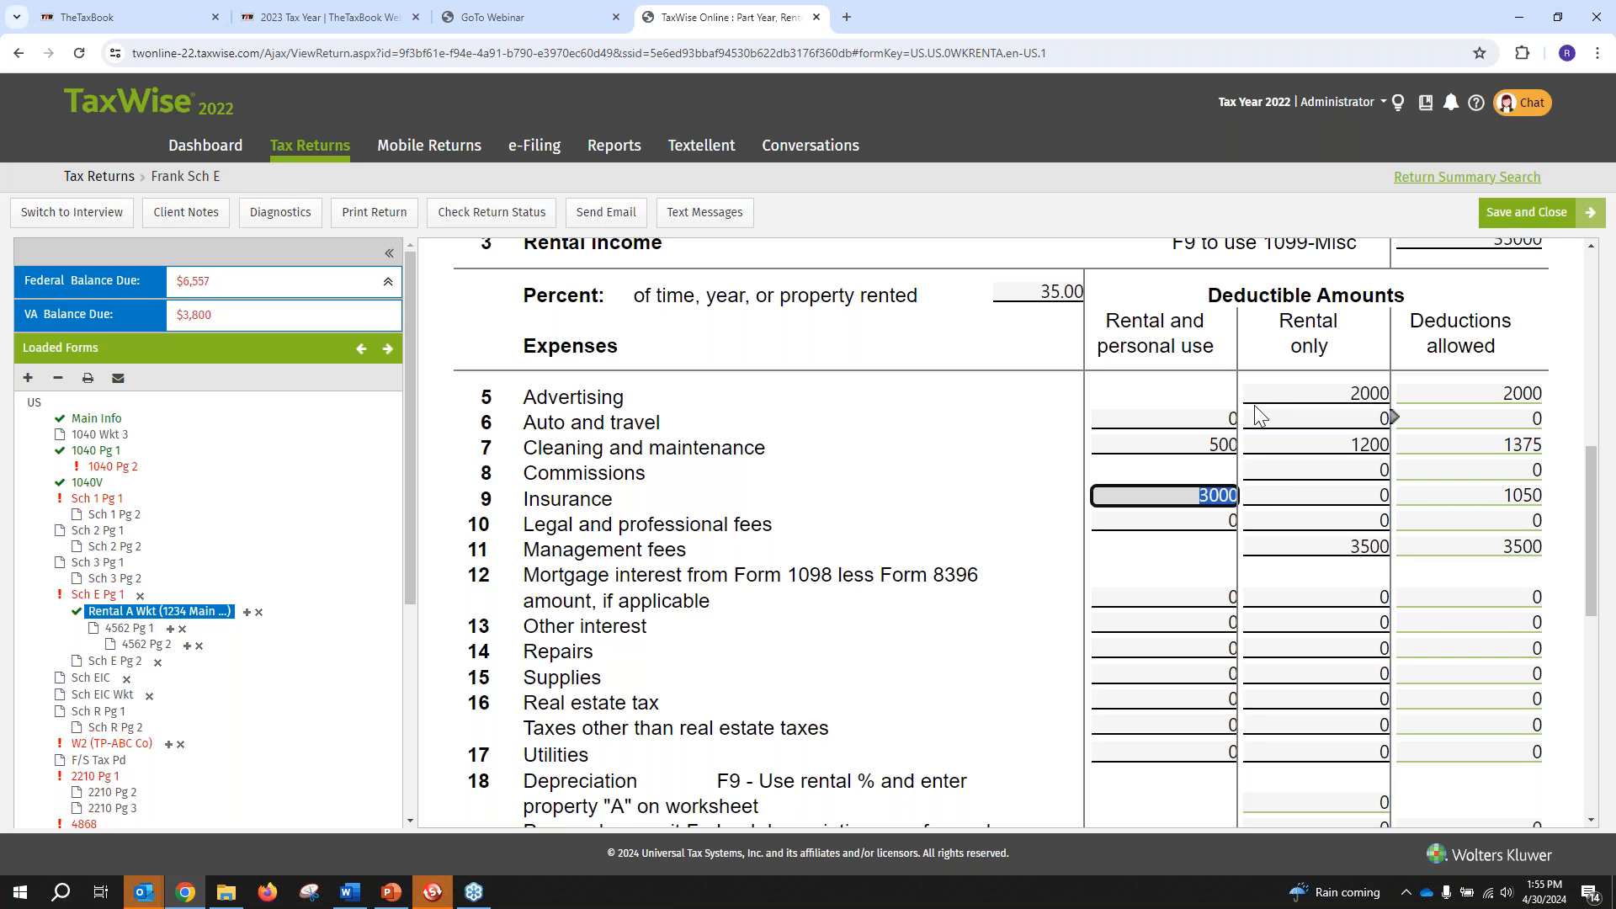
Check the rental-only Advertising amount and switch to the PowerPoint deck
click(1318, 394)
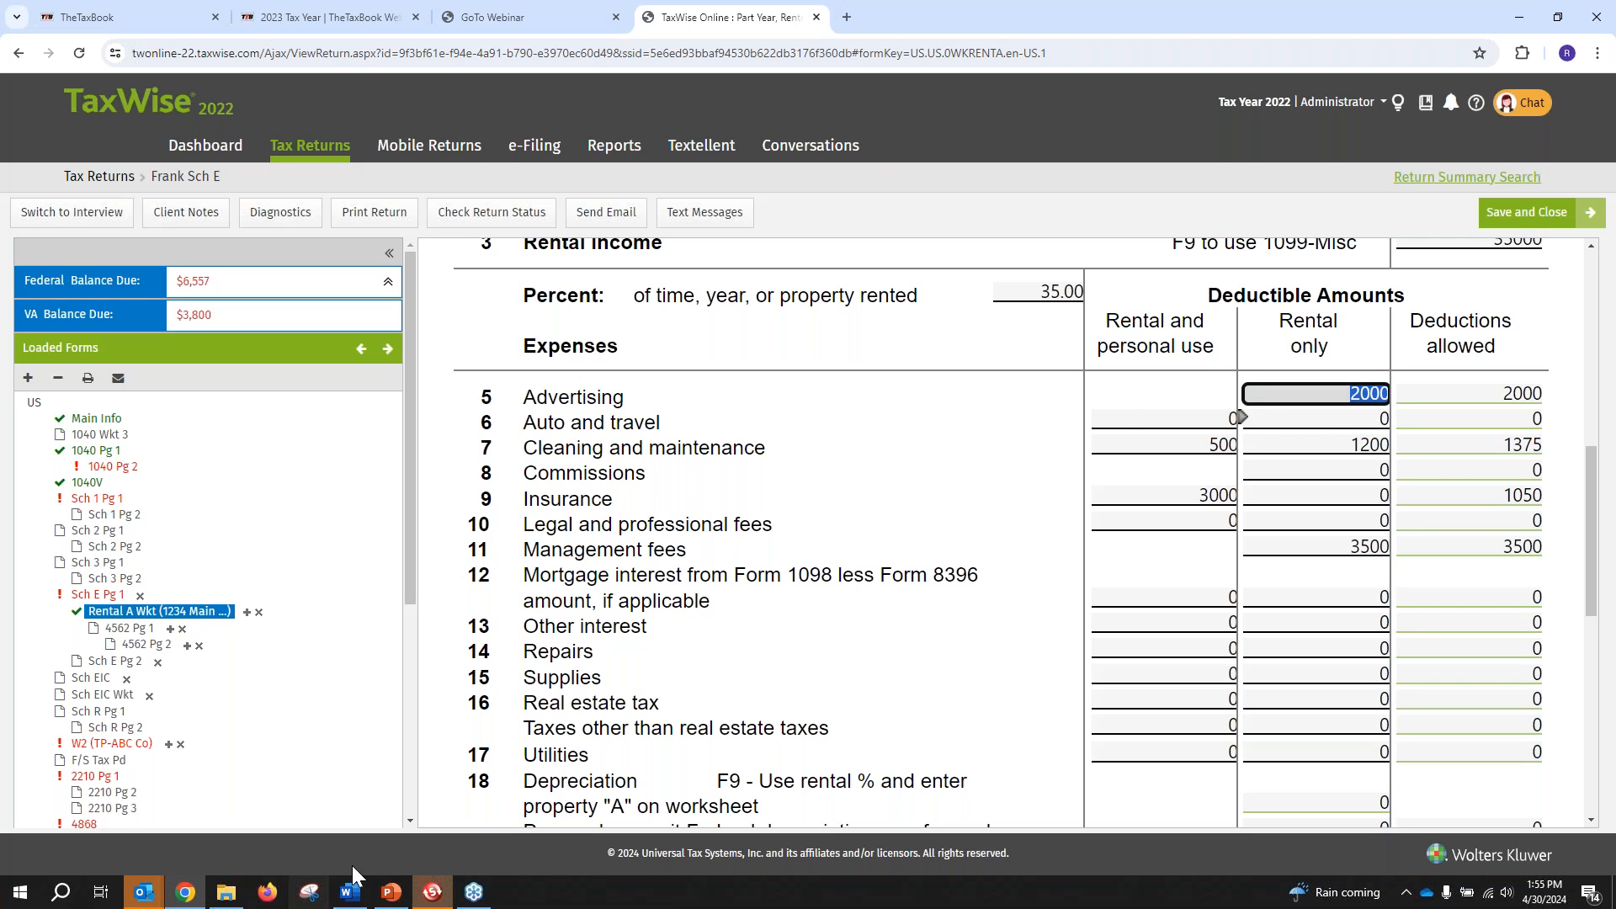
click(399, 899)
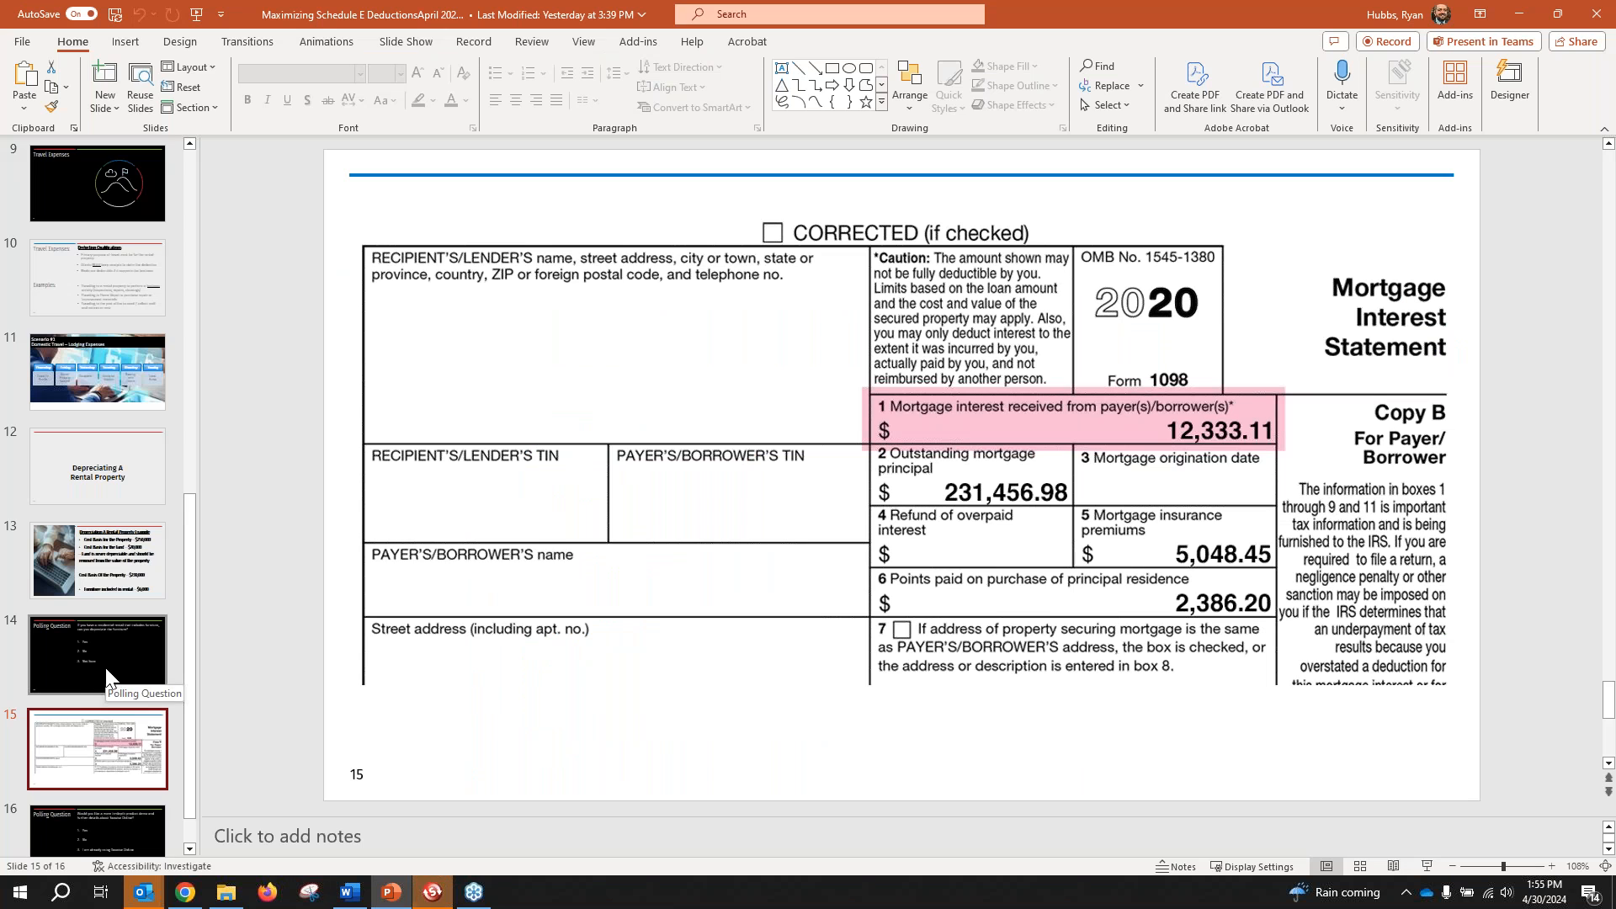